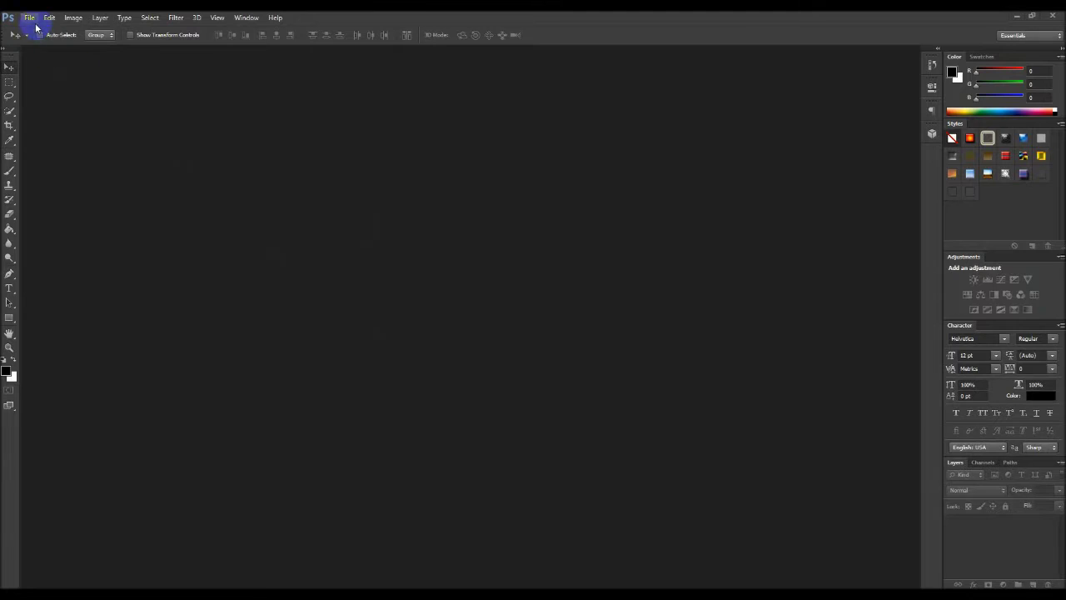
- Create Untitled-1 from File > New: white background, 704 × 443 px, 72 pixels/inch
left_click(28, 18)
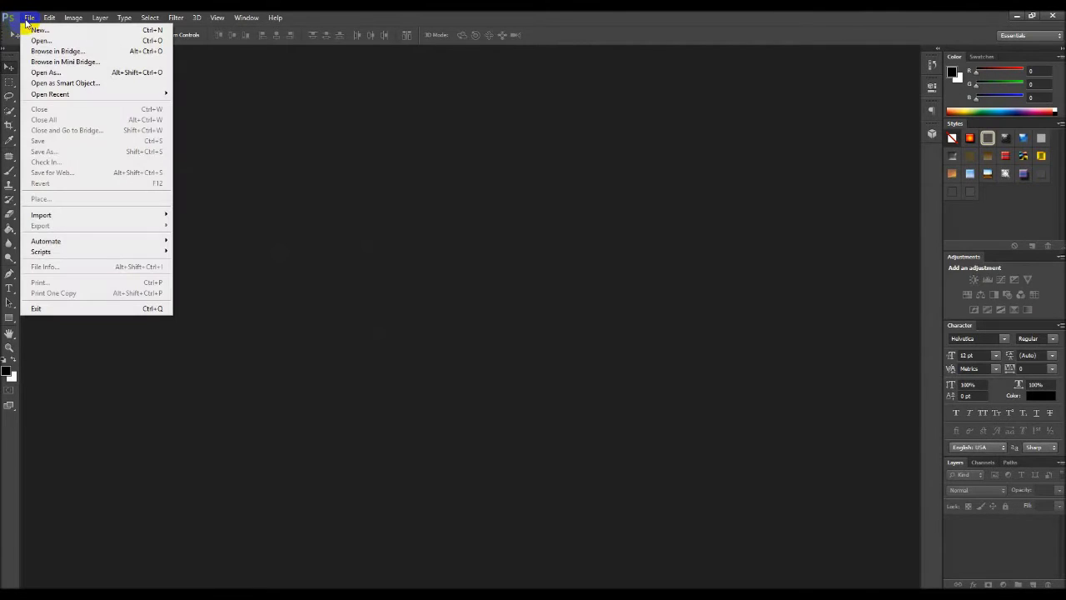
left_click(38, 31)
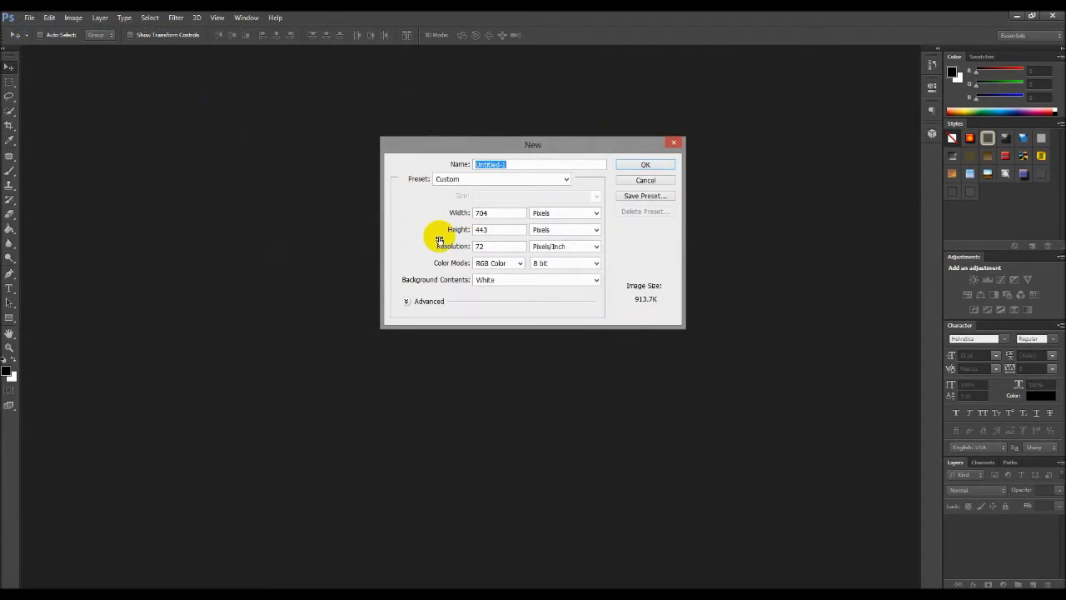
left_click(641, 167)
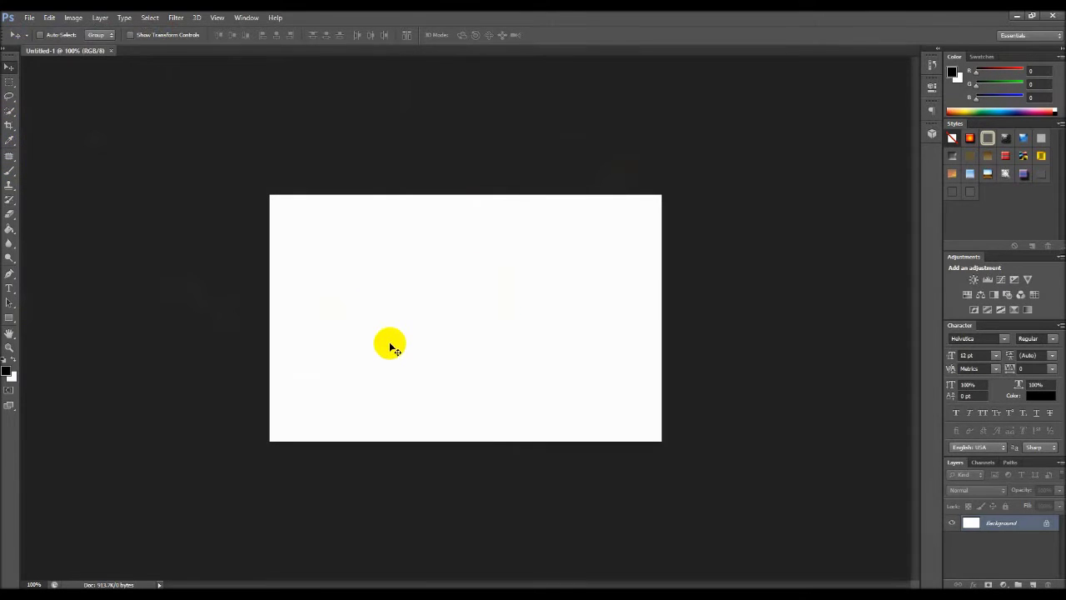
- Paste the bottle photo as Layer 1, shift it left, and hide the white Background
key("ctrl+v")
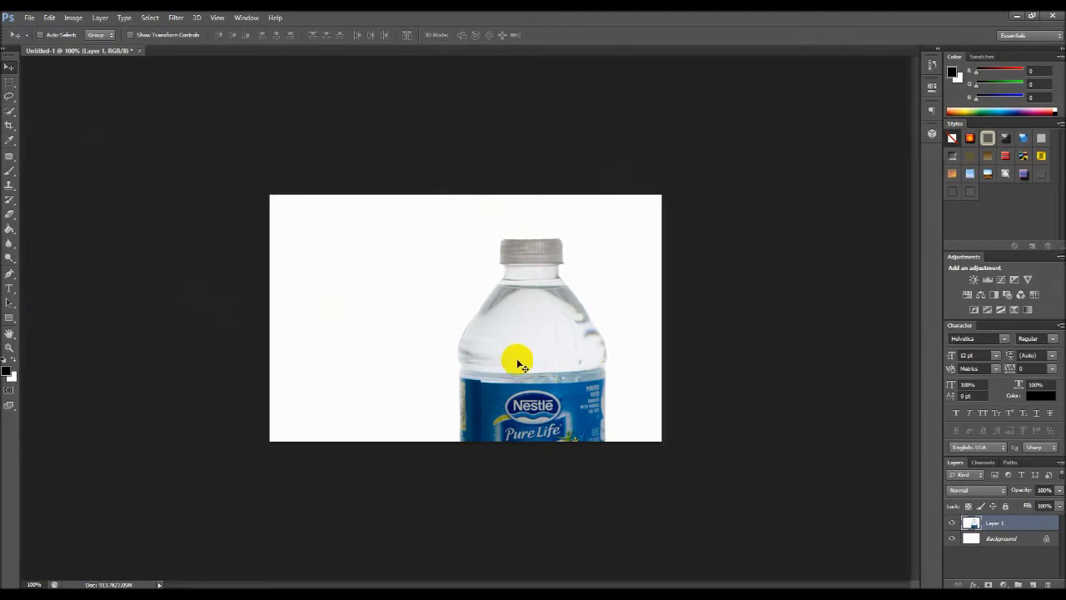
left_click_drag(512, 362, 428, 328)
left_click(968, 543)
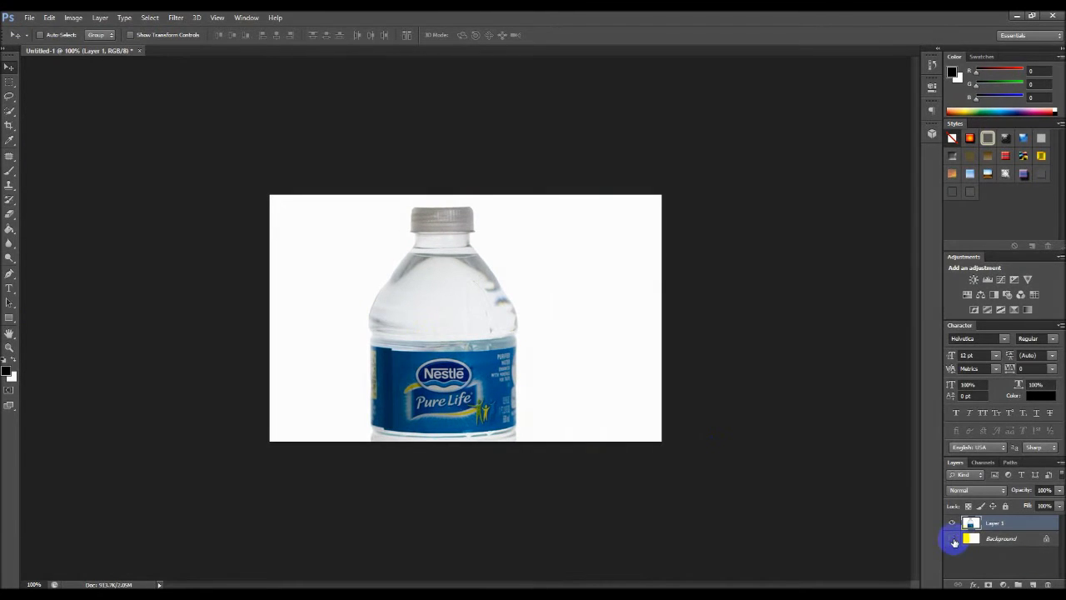
- Crop-extend the canvas's bottom edge downward so the whole bottle is visible
left_click(9, 126)
left_click_drag(471, 442, 483, 562)
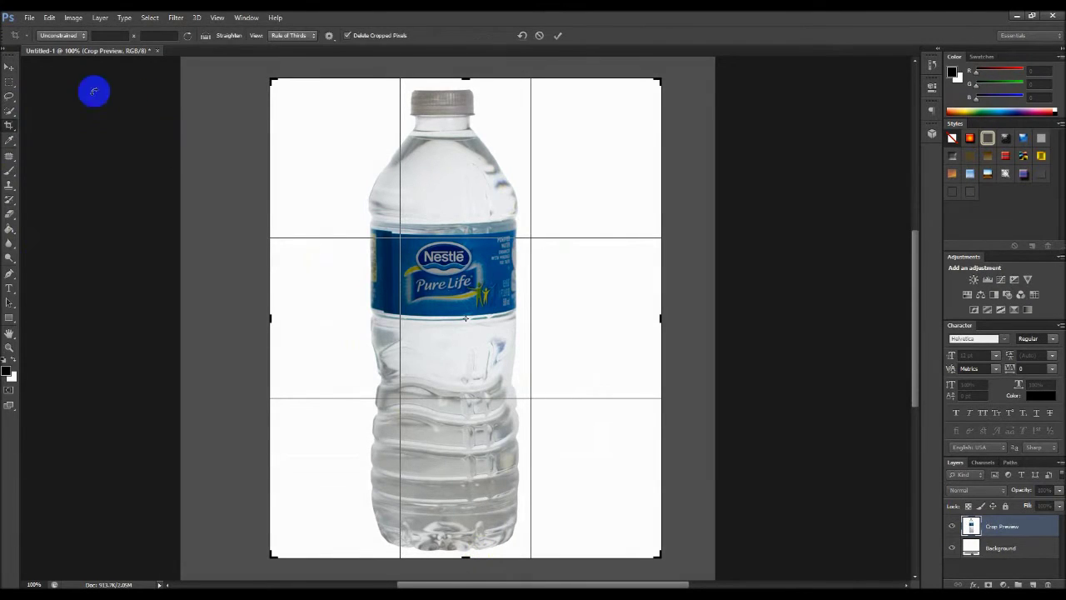
left_click(558, 35)
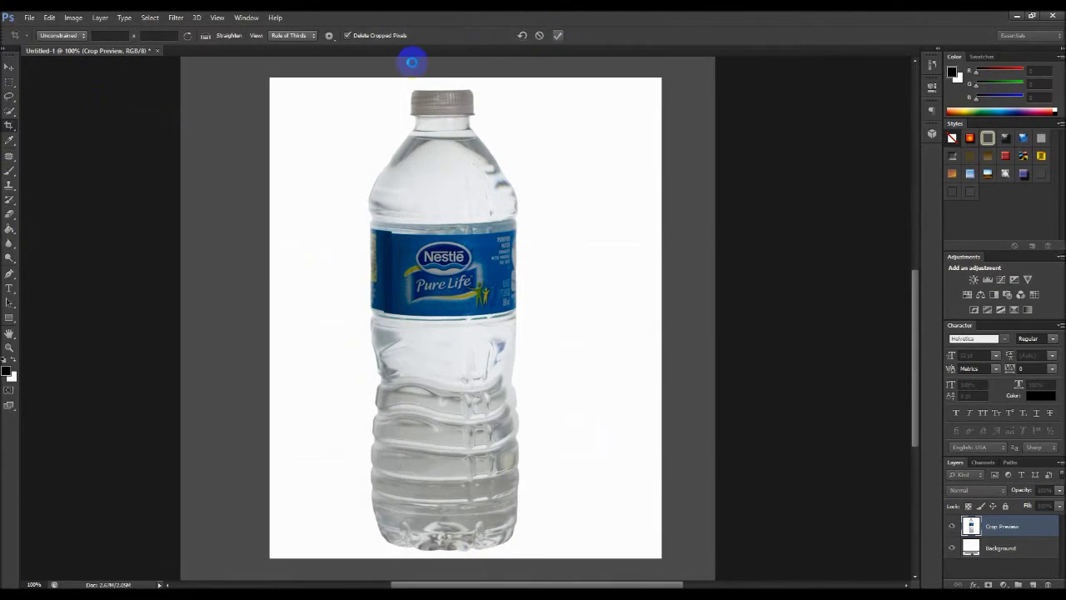
left_click(9, 65)
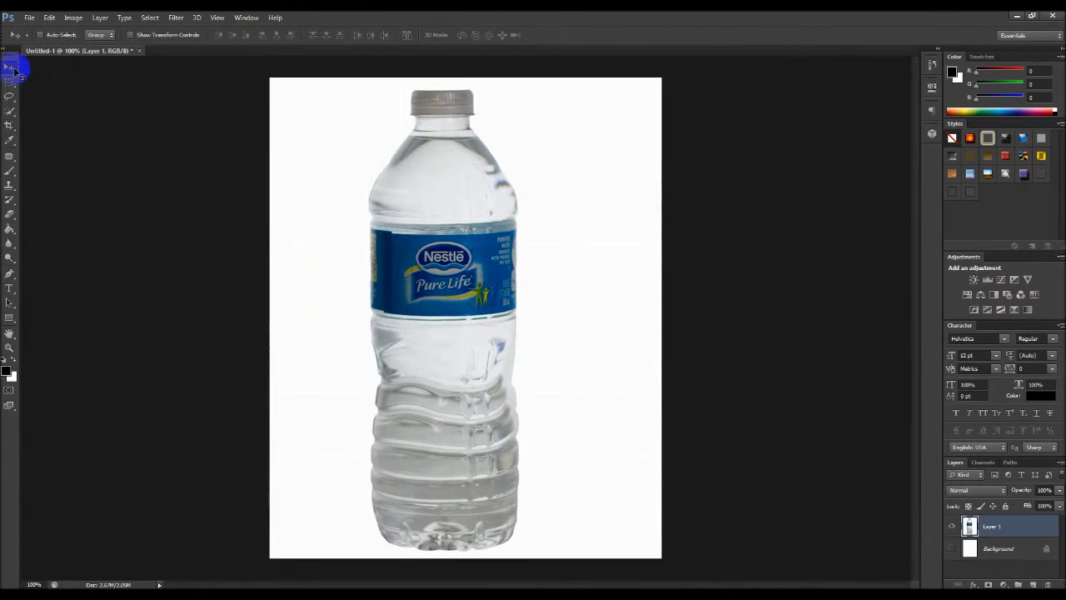
left_click(8, 116)
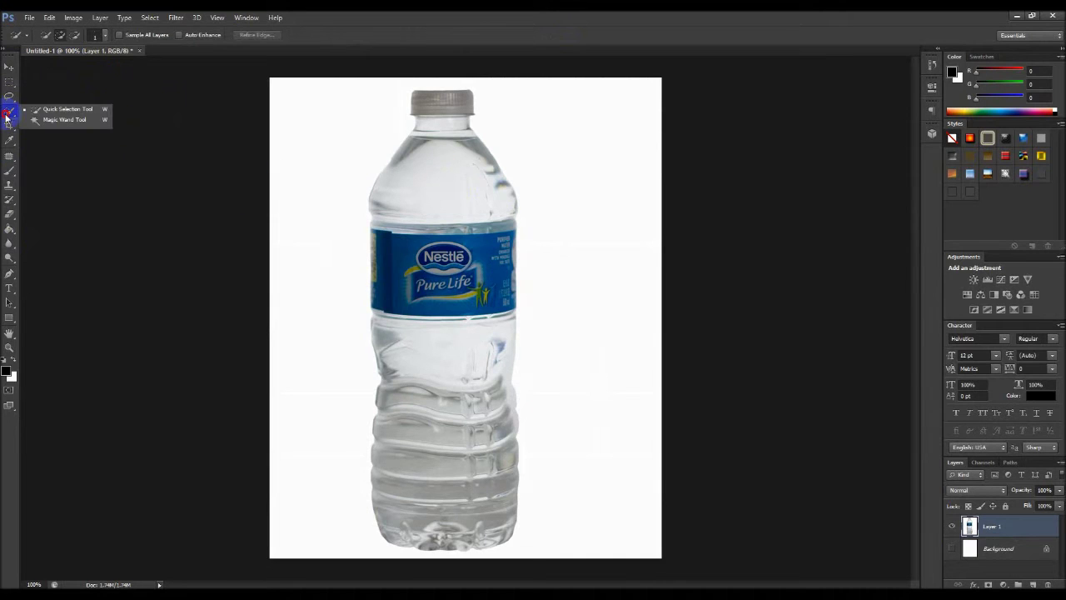
- Select the white area around the bottle with a 78 px Quick Selection brush
left_click(57, 110)
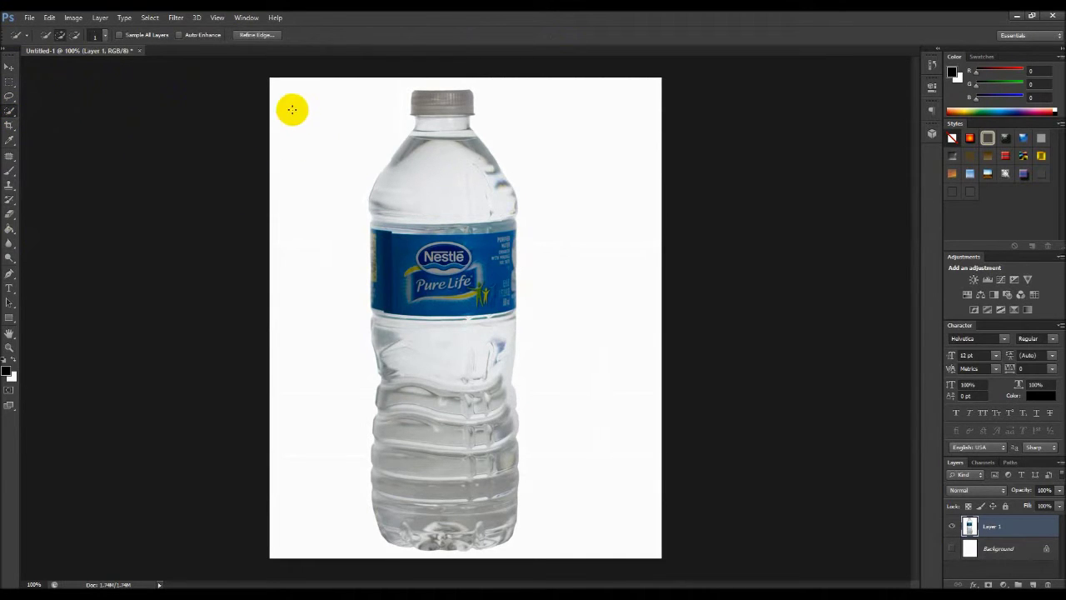
left_click_drag(286, 91, 308, 116)
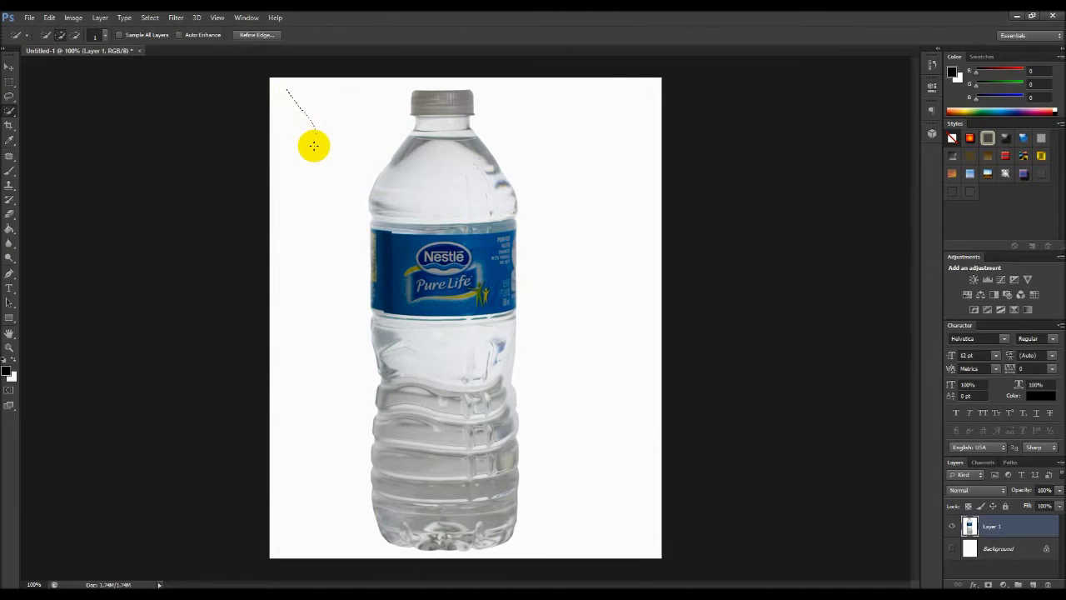
left_click(103, 36)
left_click(51, 63)
left_click_drag(44, 68, 86, 64)
left_click_drag(293, 111, 314, 402)
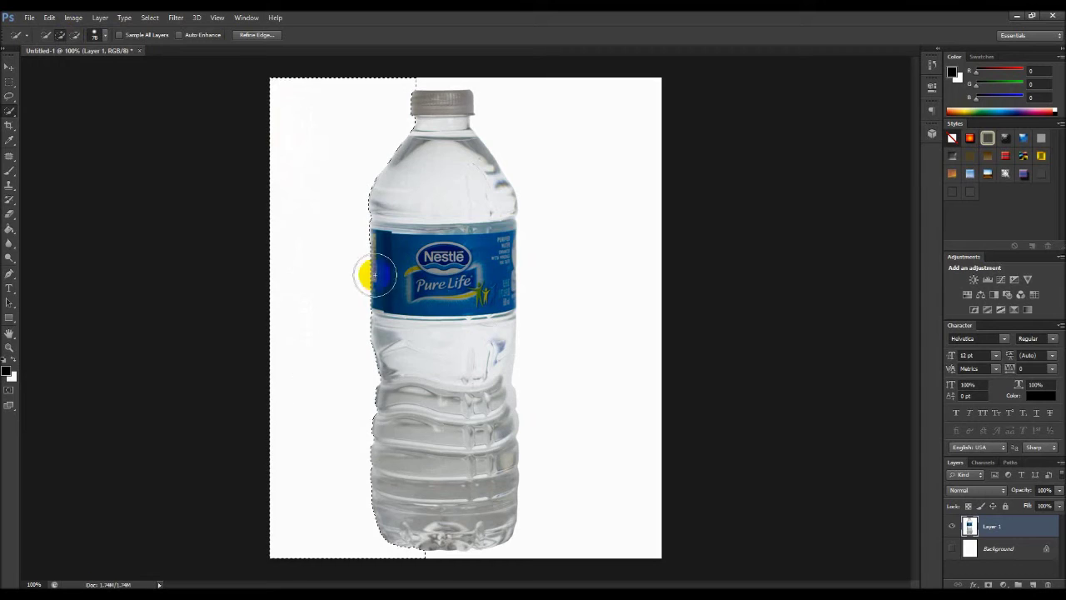
mouse_move(528, 98)
left_mouse_down()
mouse_move(573, 139)
mouse_move(602, 281)
mouse_move(603, 366)
mouse_move(604, 348)
left_mouse_up()
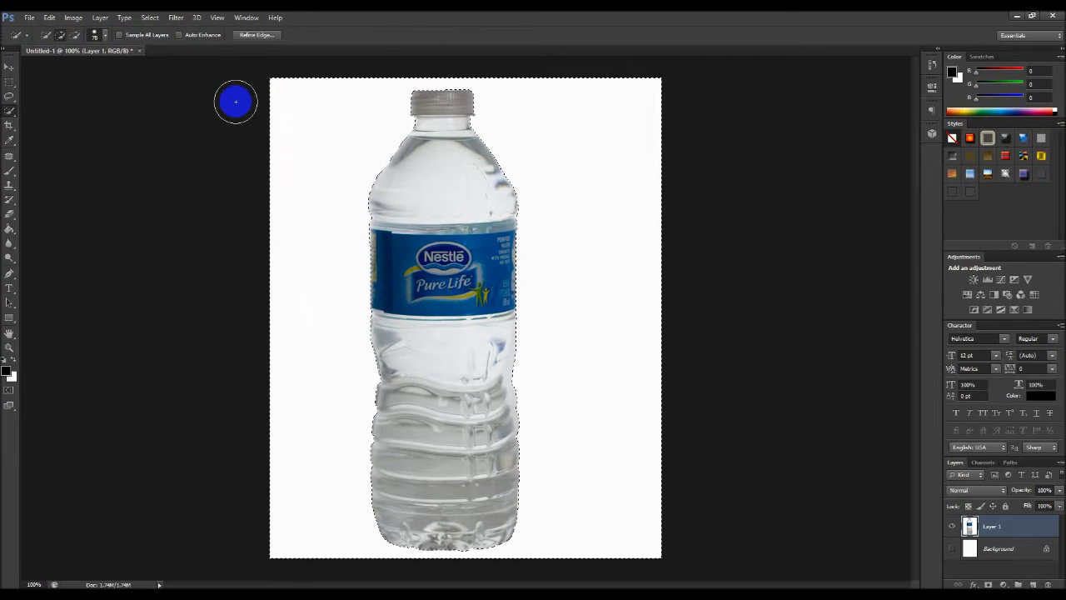
- Invert the selection onto the bottle, hide Layer 1, and paste the bottle as Layer 2
left_click(151, 19)
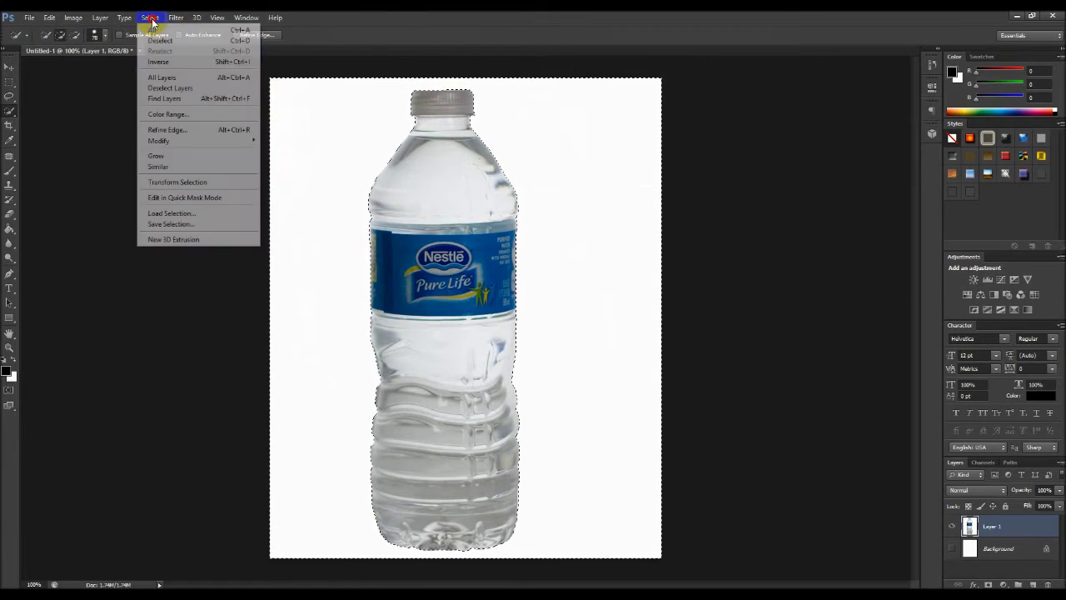
left_click(162, 62)
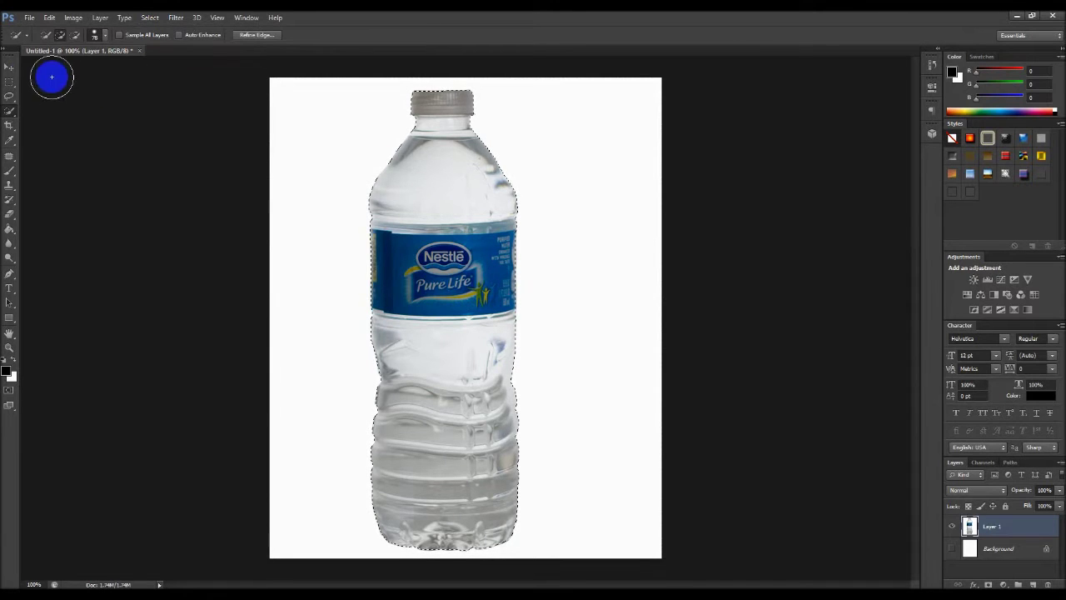
left_click(10, 66)
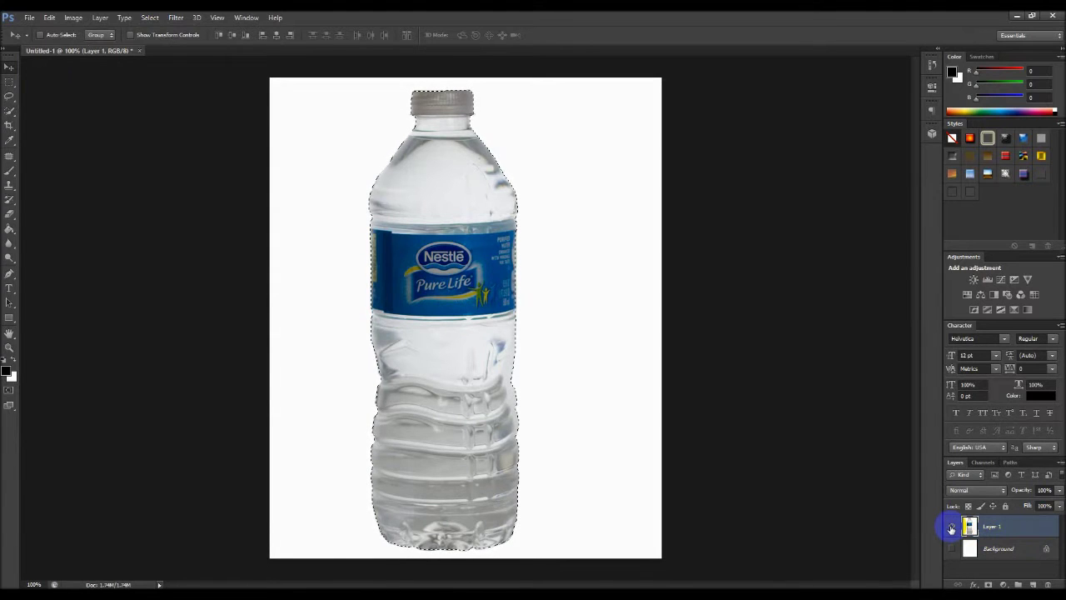
left_click(951, 529)
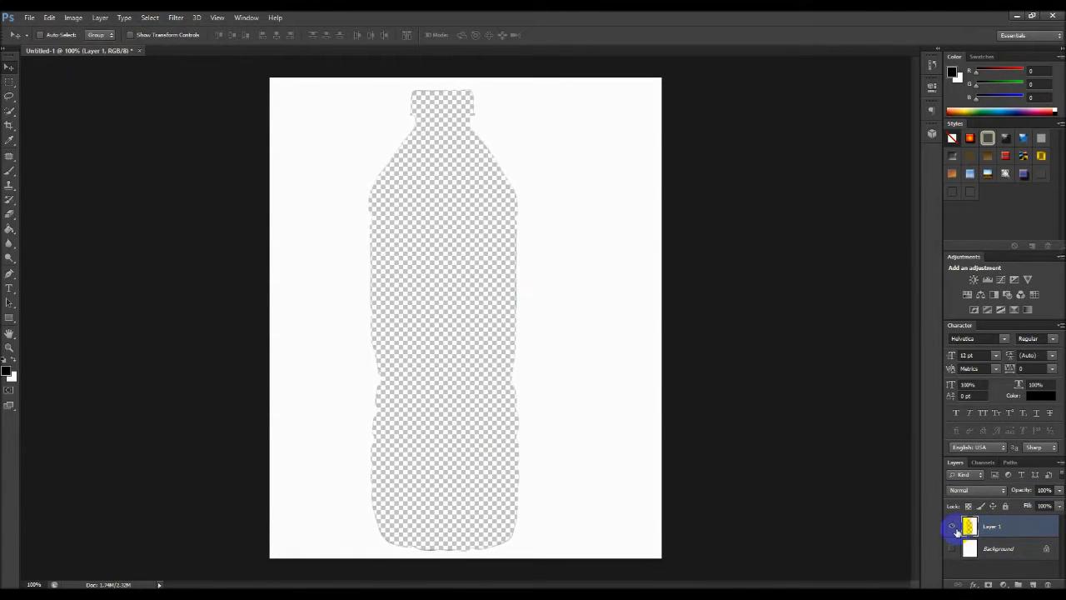
left_click(951, 528)
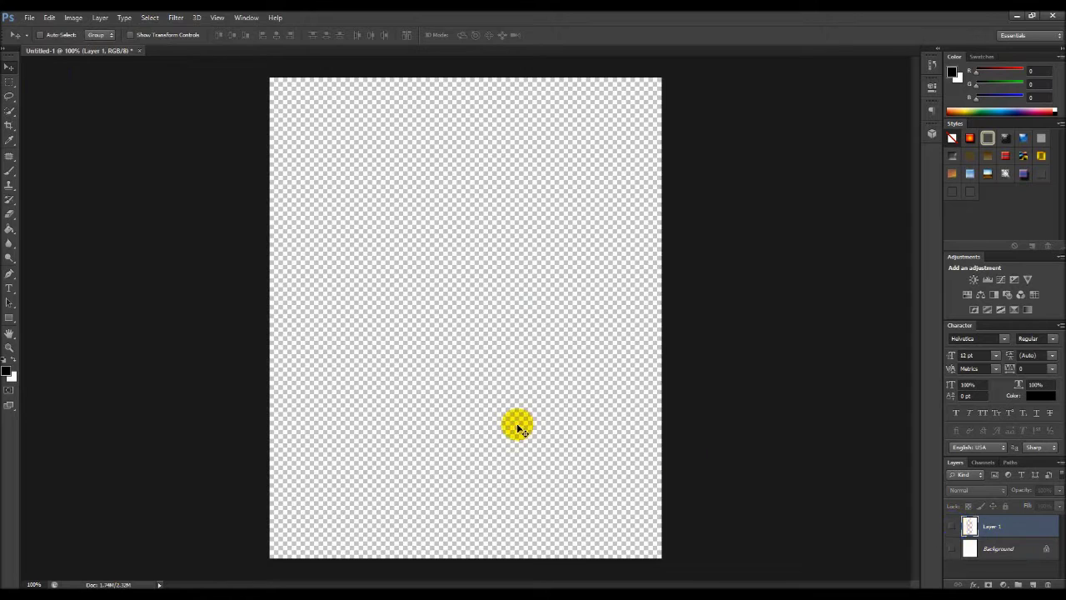
key("ctrl+v")
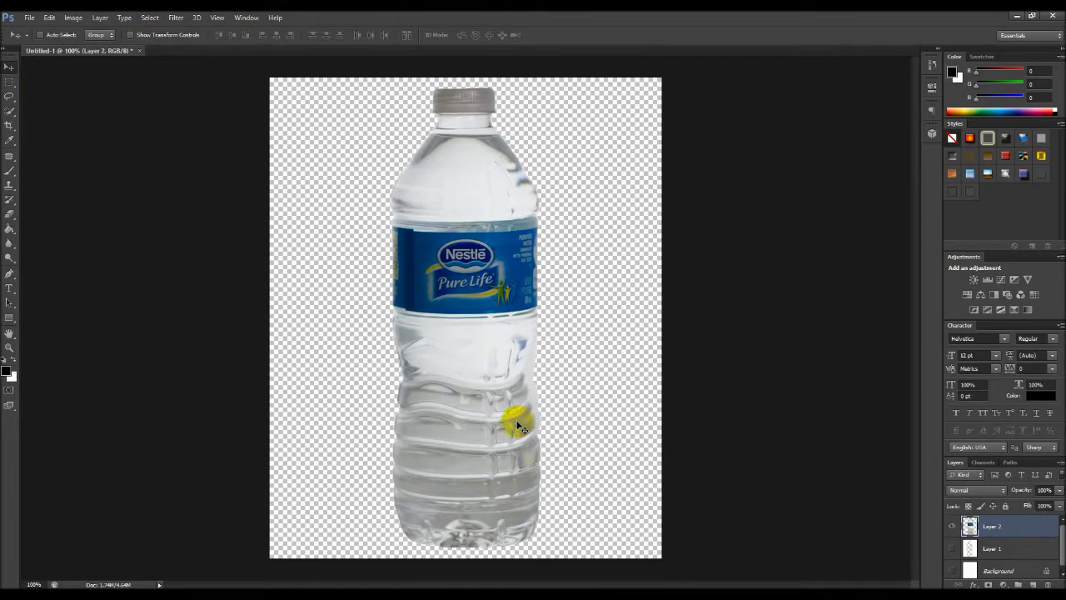
- Free Transform the bottle: rotate 59.23°, scale to 66.30%, move it left and down
key("ctrl+t")
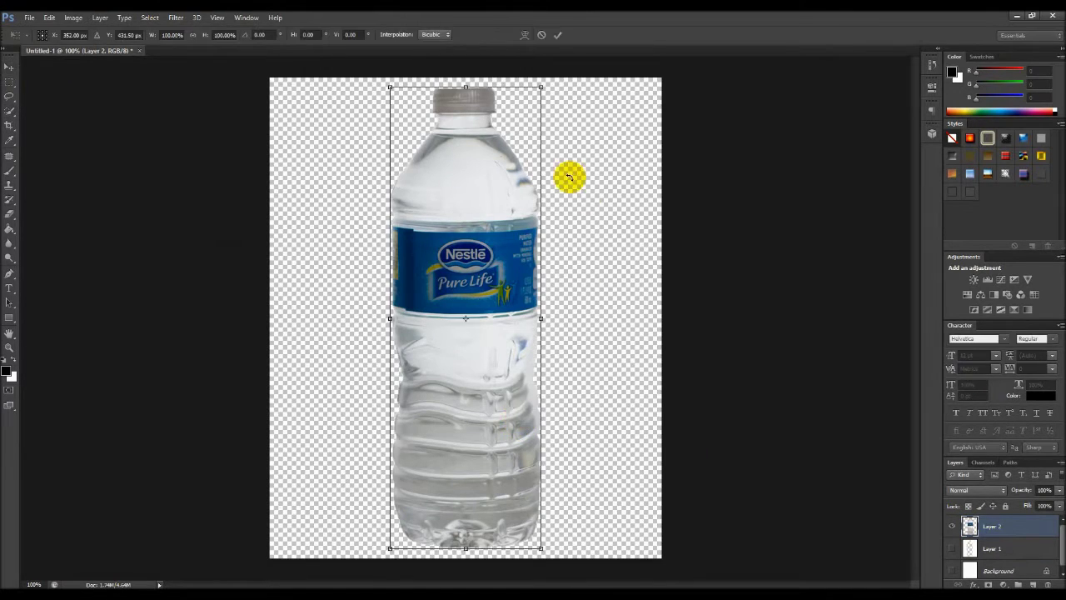
mouse_move(553, 86)
left_mouse_down()
mouse_move(634, 206)
mouse_move(647, 255)
left_mouse_up()
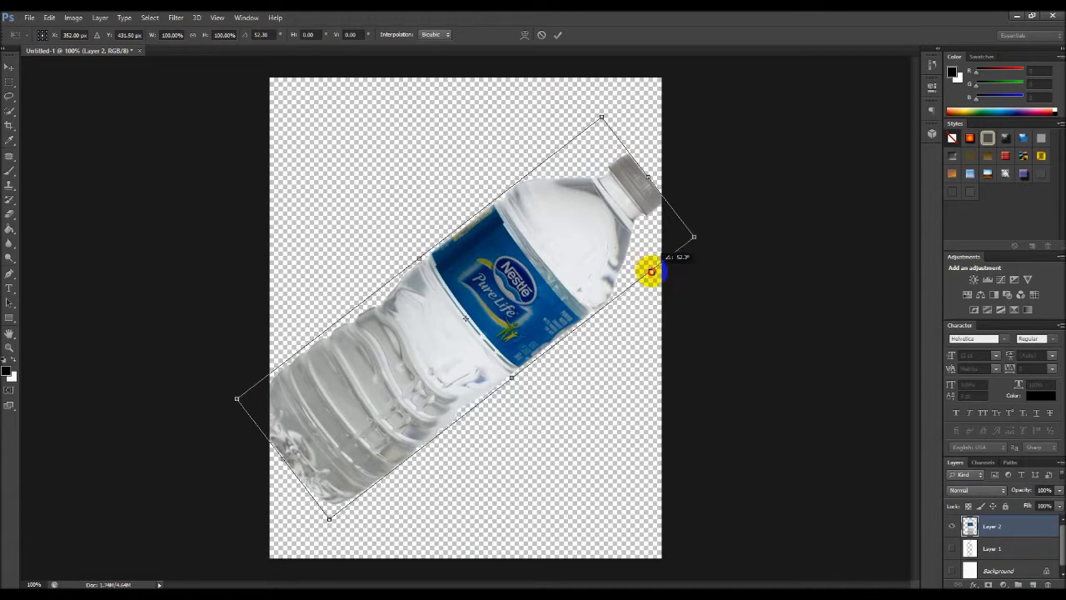
left_click_drag(647, 255, 655, 287)
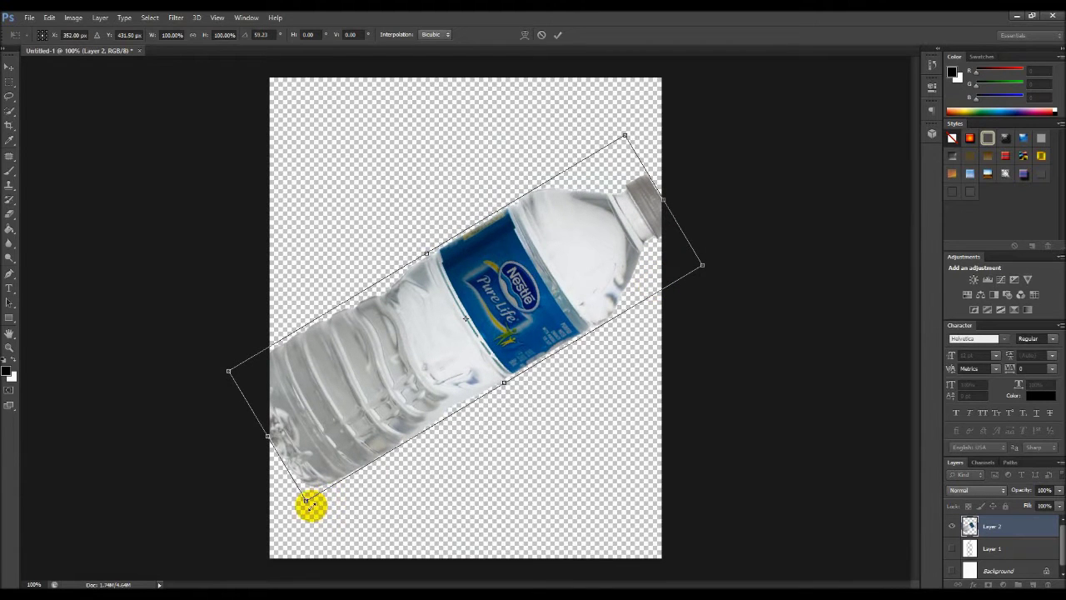
mouse_move(307, 498)
left_mouse_down()
mouse_move(426, 388)
mouse_move(415, 377)
left_mouse_up()
left_click_drag(576, 219, 538, 242)
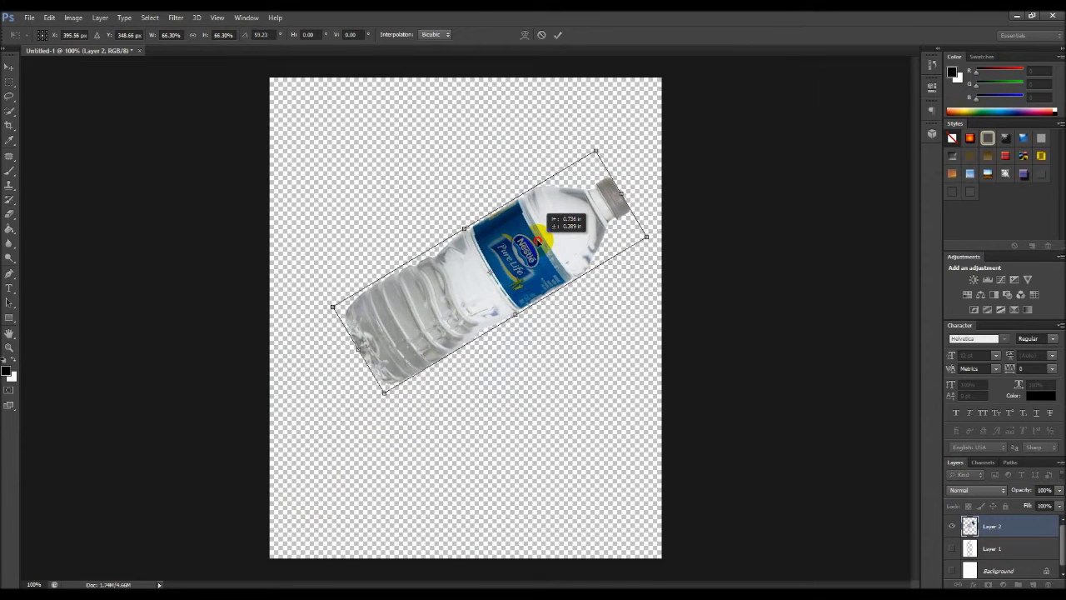
left_click_drag(537, 241, 539, 293)
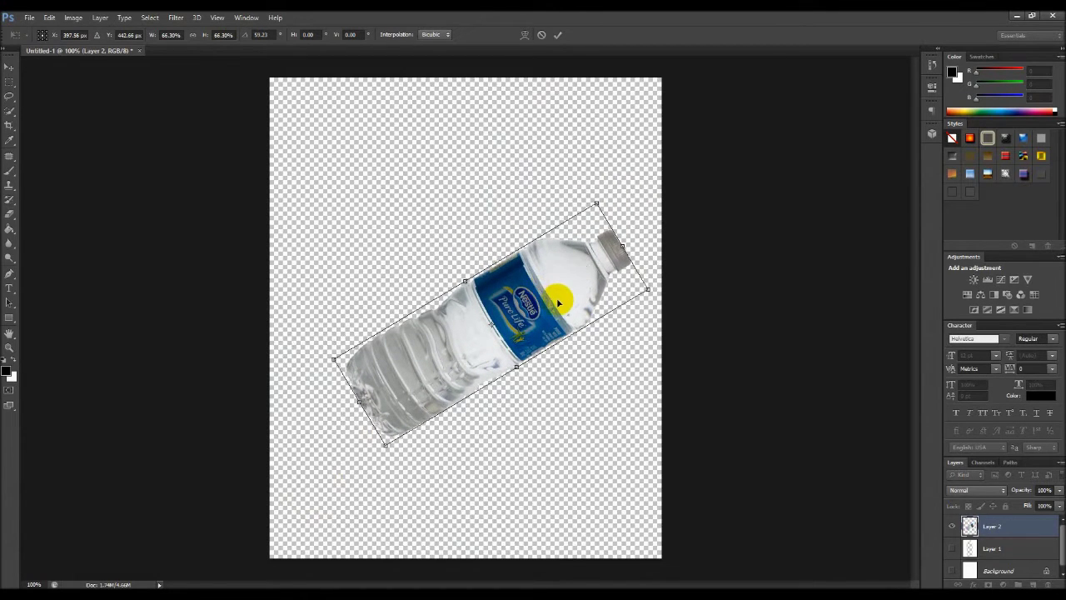
key("Return")
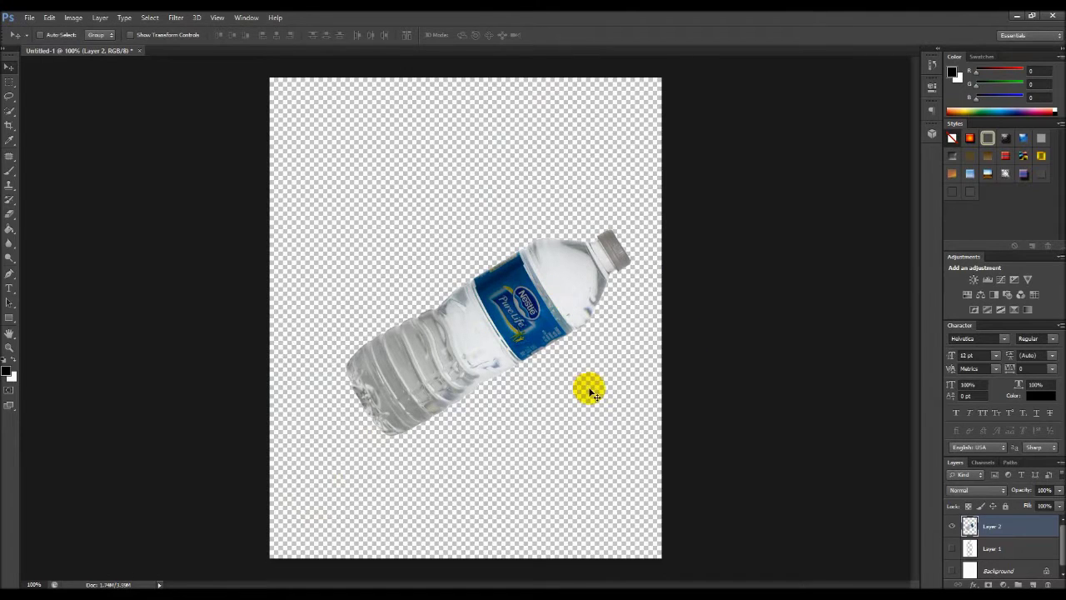
- Crop to a shorter, wider landscape frame, then nudge the bottle up and right
left_click(7, 124)
left_click_drag(467, 558, 461, 502)
left_click_drag(471, 125, 475, 195)
left_click_drag(657, 316, 696, 318)
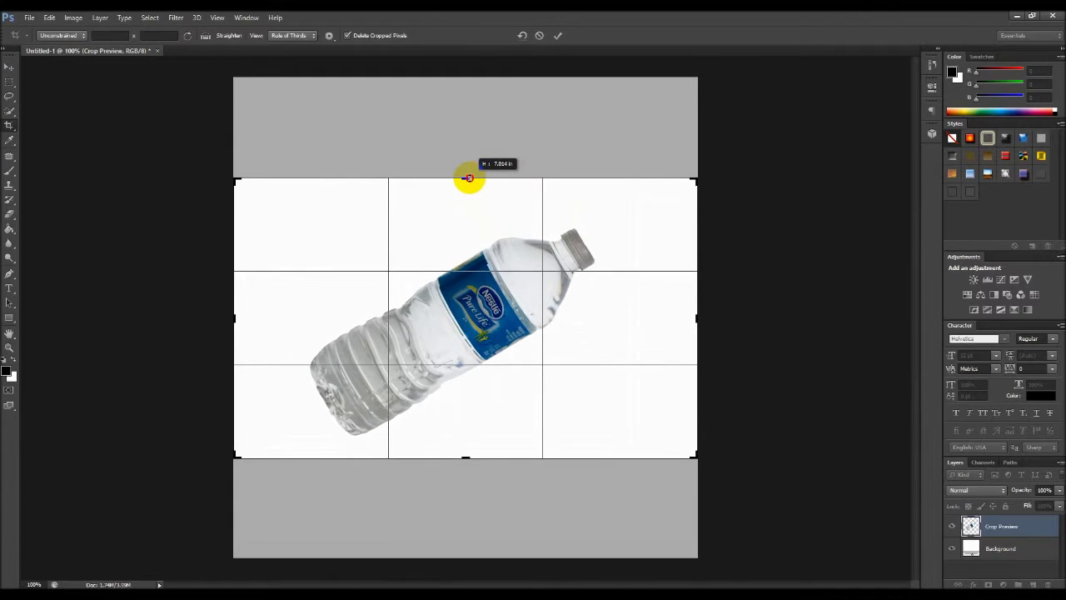
left_click_drag(465, 196, 473, 163)
key("Return")
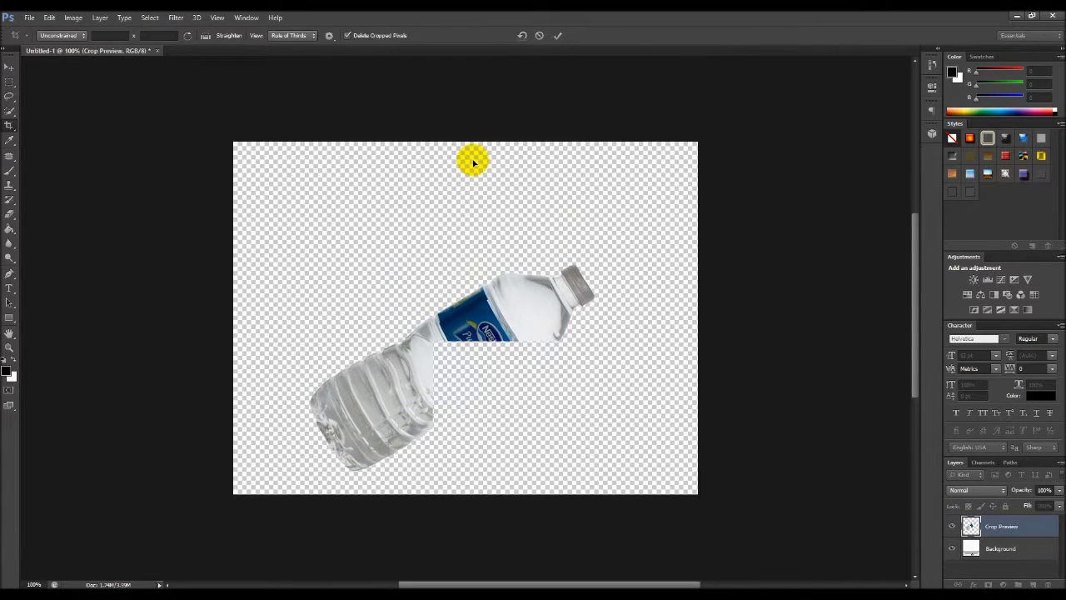
left_click(9, 66)
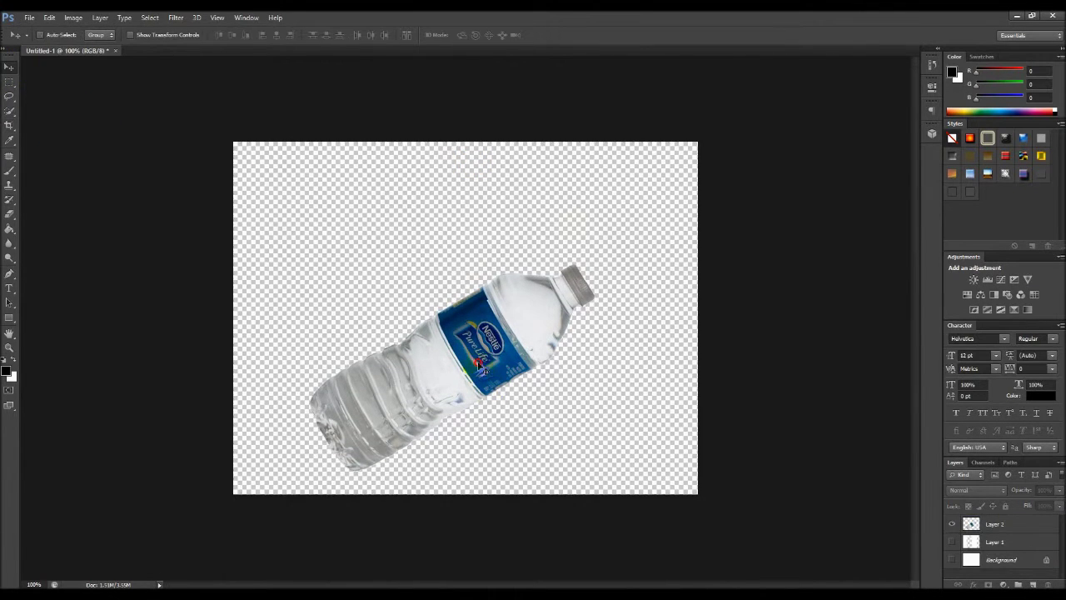
left_click_drag(478, 366, 507, 291)
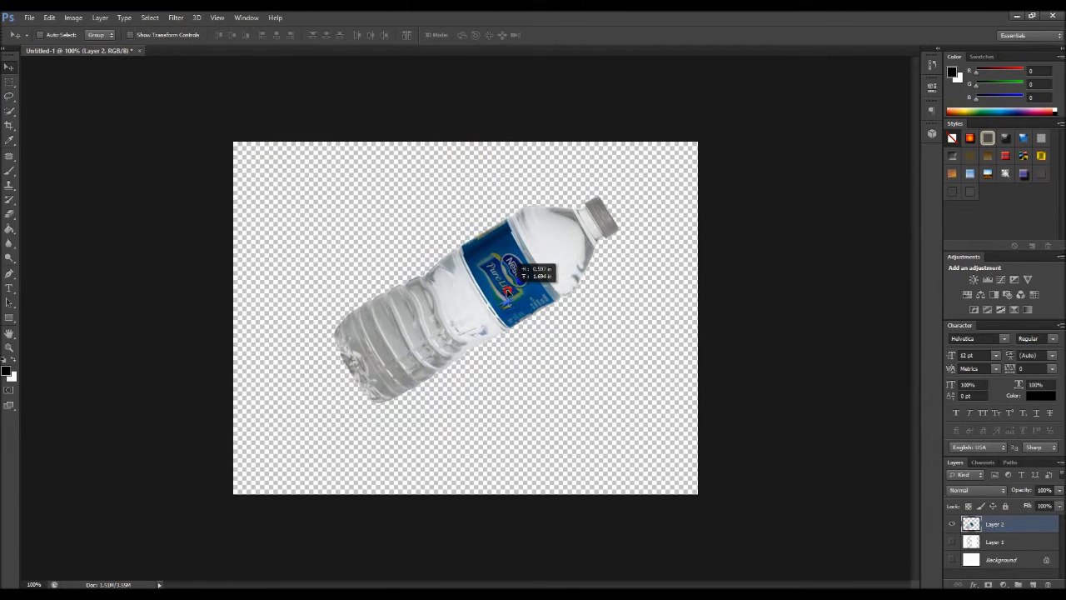
- Re-tilt the bottle to a shallower diagonal, nudge it right, and paste the splash as Layer 3
left_click_drag(510, 293, 522, 292)
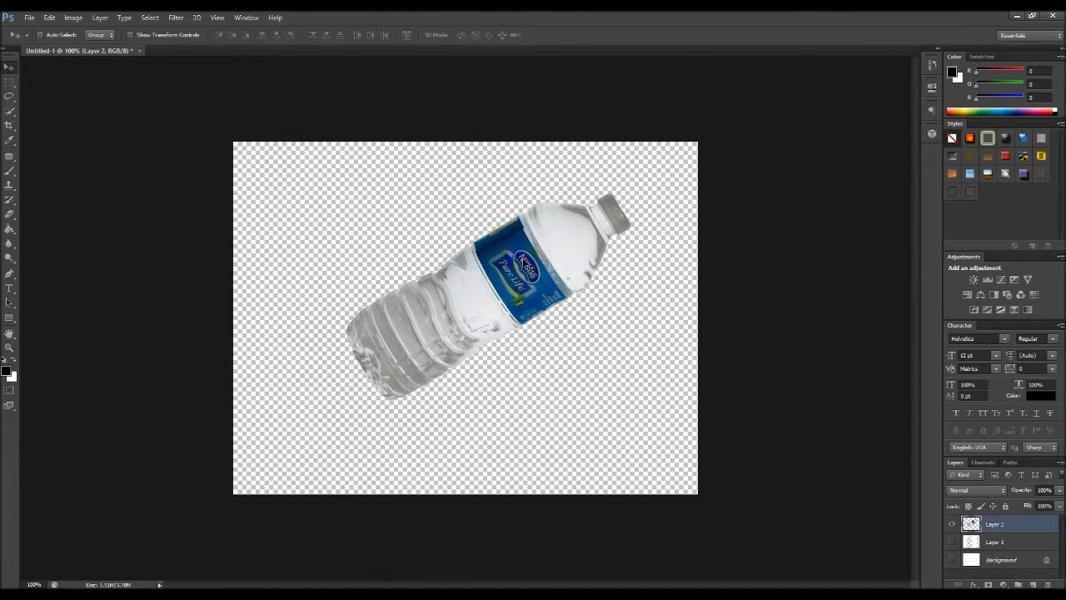
key("ctrl+t")
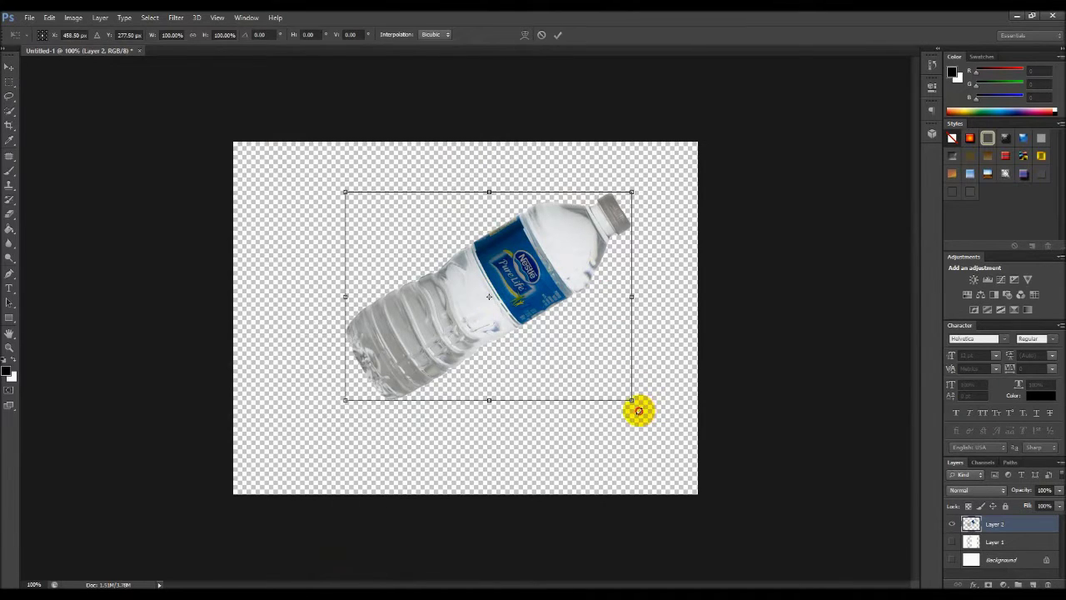
left_click_drag(638, 410, 621, 229)
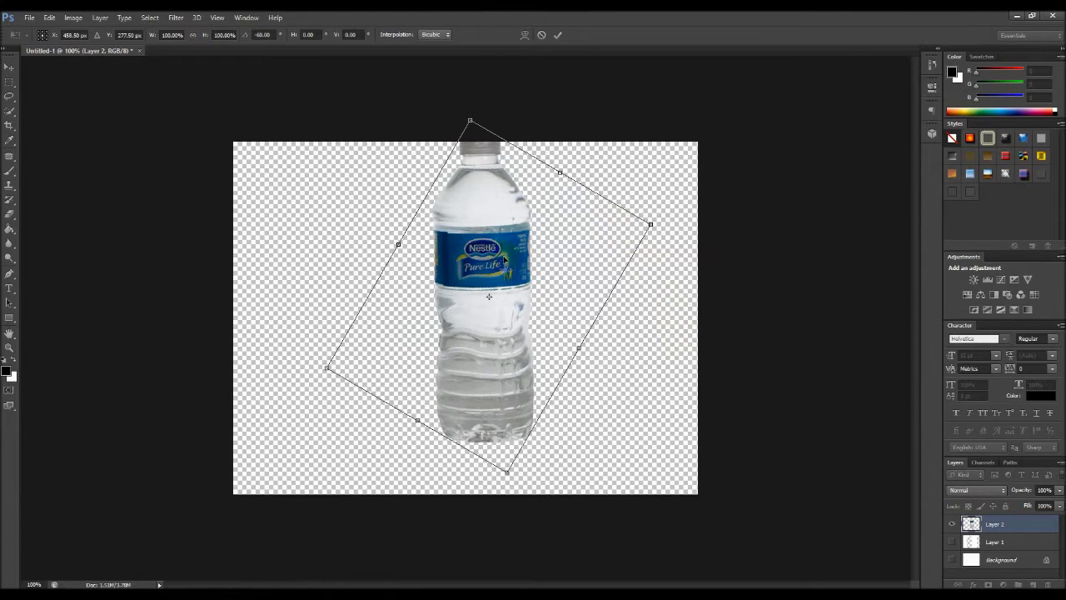
left_click_drag(505, 260, 507, 273)
left_click_drag(657, 239, 692, 372)
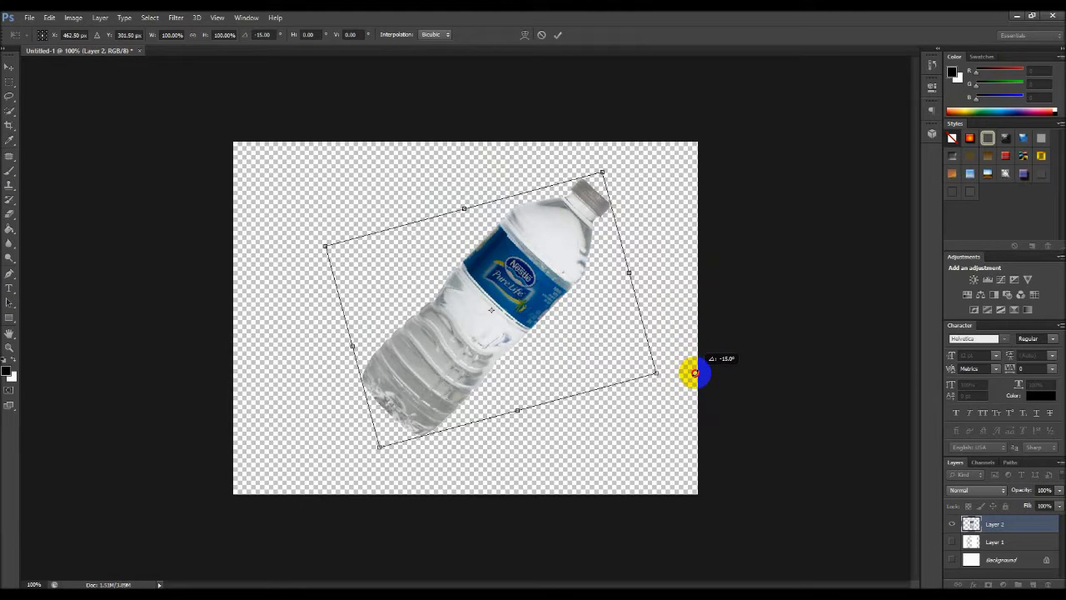
key("Return")
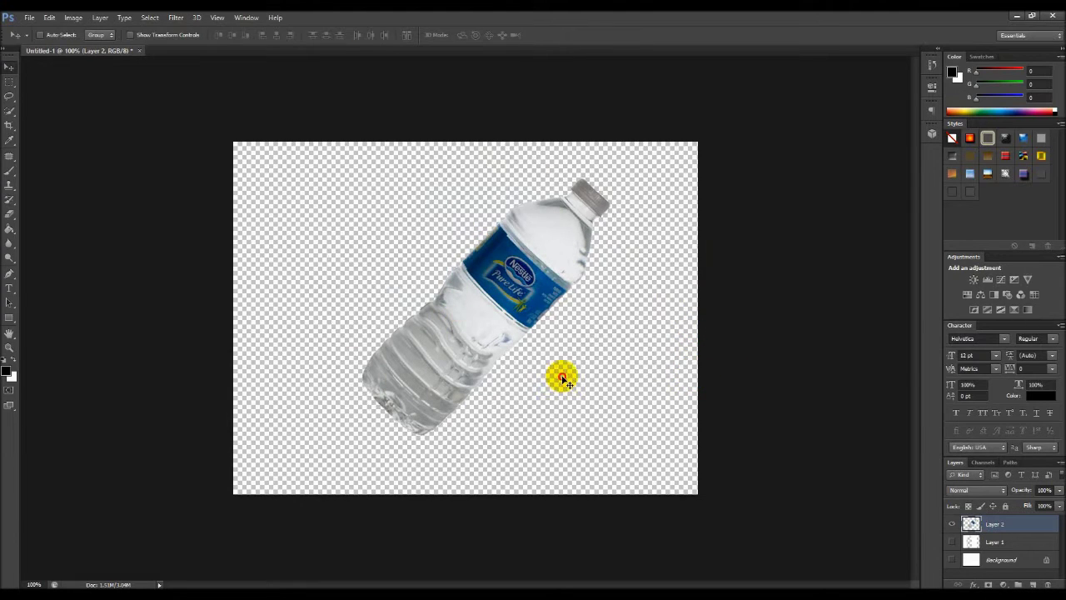
key("ctrl+v")
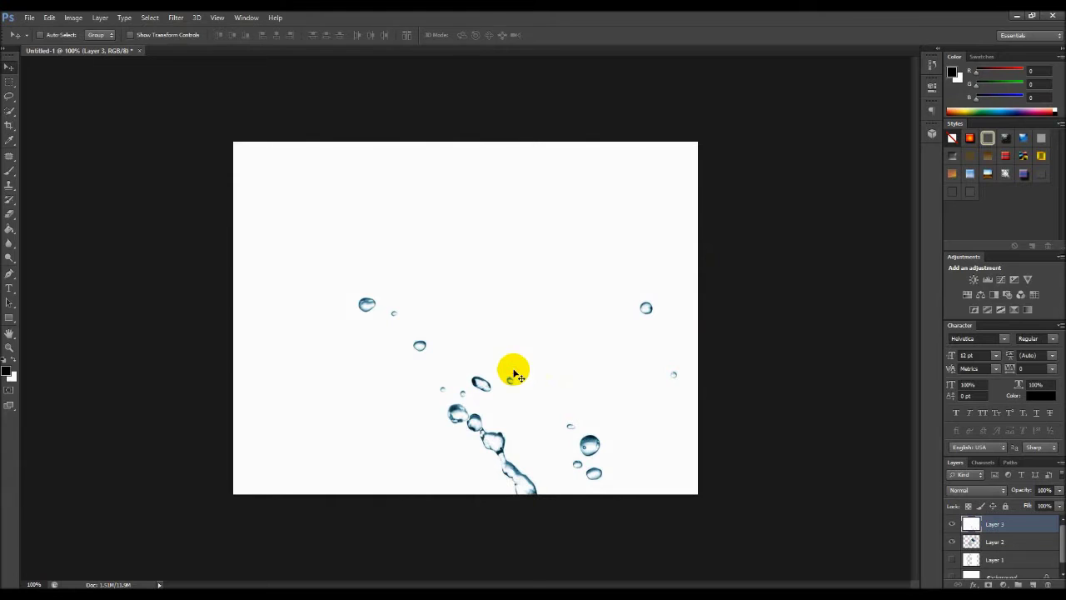
- Scale the Layer 3 splash photo to about 27% and move it up-left into the canvas
key("ctrl+t")
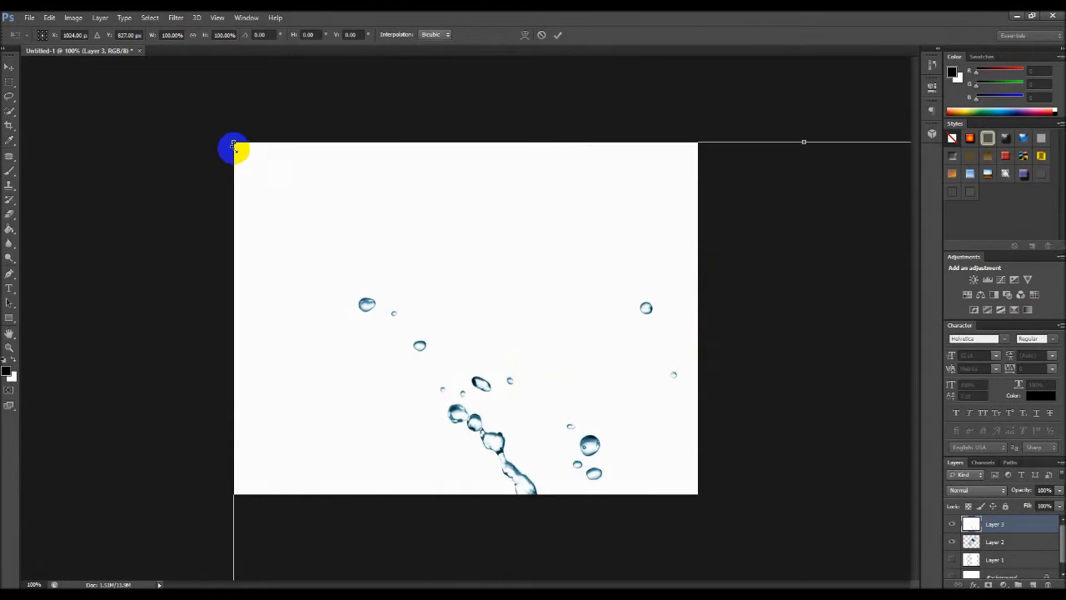
mouse_move(230, 143)
left_mouse_down()
mouse_move(167, 233)
mouse_move(328, 190)
mouse_move(280, 107)
mouse_move(141, 80)
mouse_move(134, 93)
mouse_move(355, 243)
left_mouse_up()
mouse_move(537, 367)
left_mouse_down()
mouse_move(452, 274)
mouse_move(479, 285)
left_mouse_up()
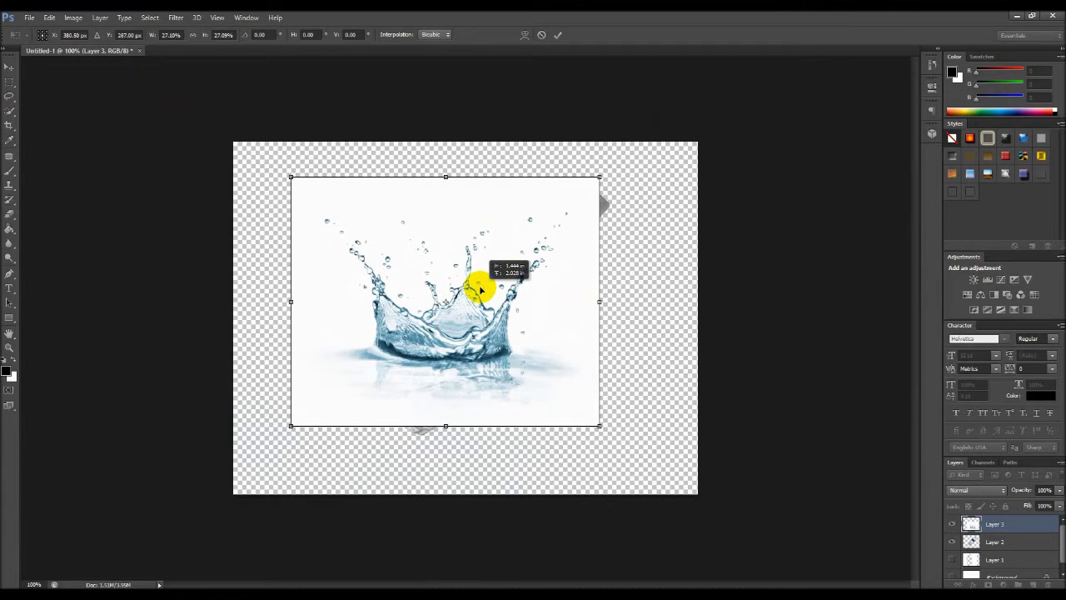
key("Return")
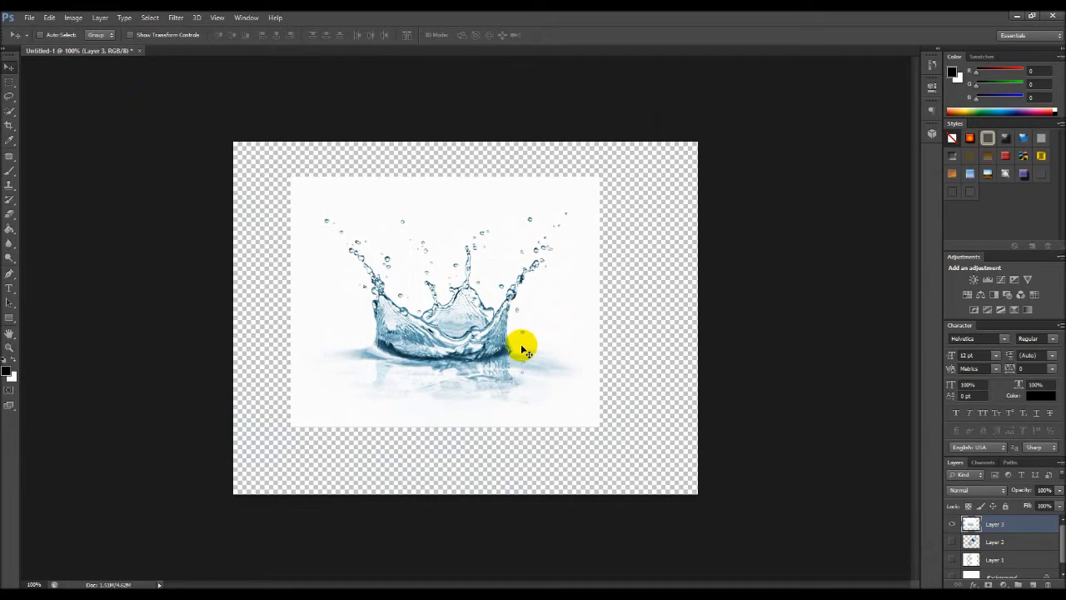
left_click(8, 111)
- Quick-select the splash, zoom to 200%, and set a smaller Subtract-from-Selection brush
left_click_drag(399, 198, 556, 193)
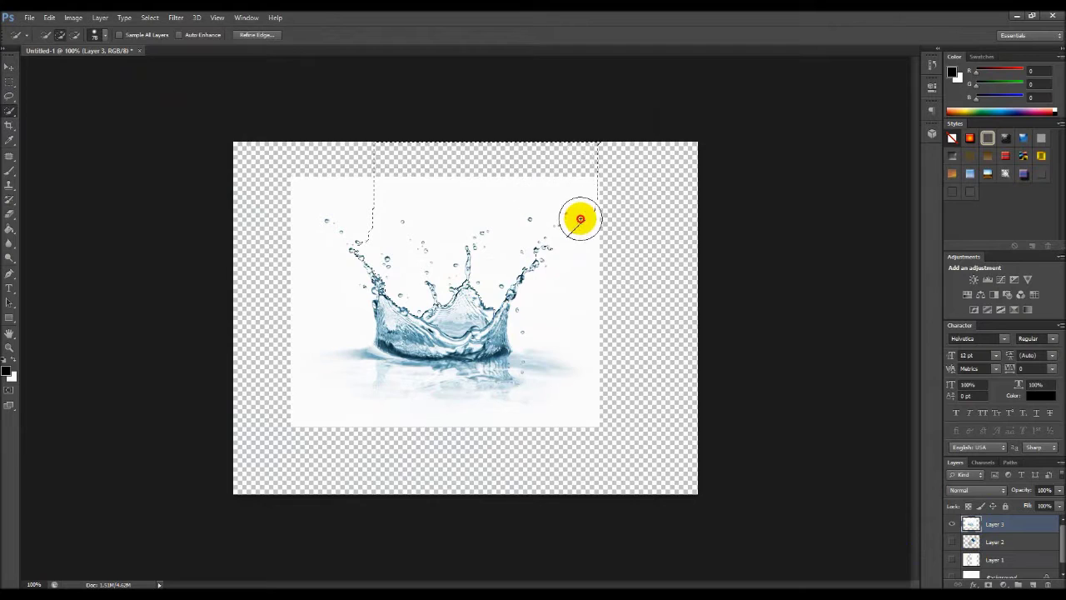
mouse_move(556, 193)
left_mouse_down()
mouse_move(586, 327)
mouse_move(571, 368)
mouse_move(428, 416)
mouse_move(325, 399)
mouse_move(317, 364)
mouse_move(336, 321)
left_mouse_up()
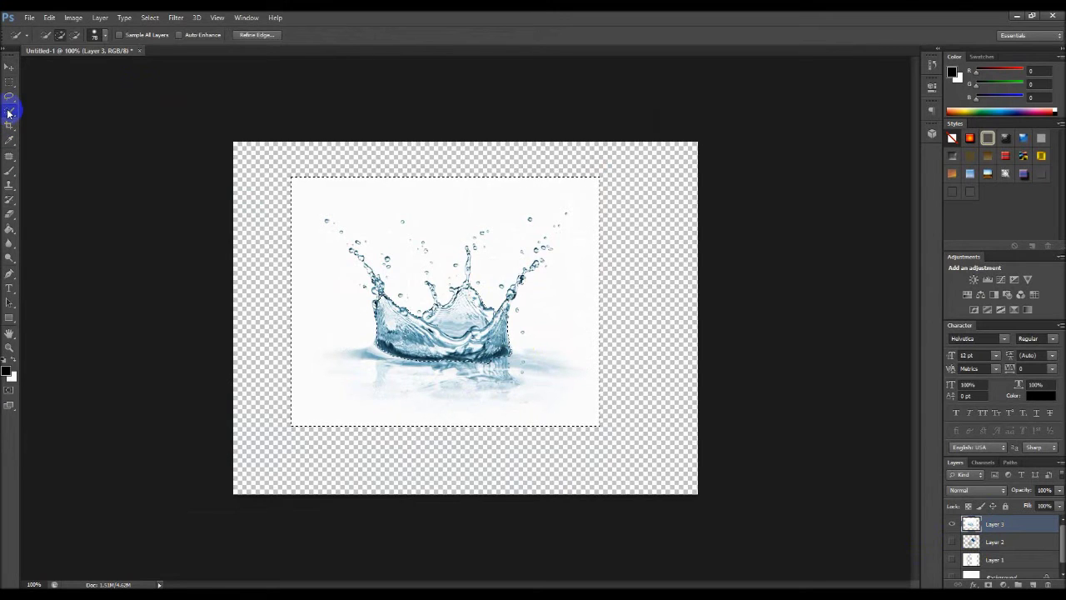
key("ctrl+plus")
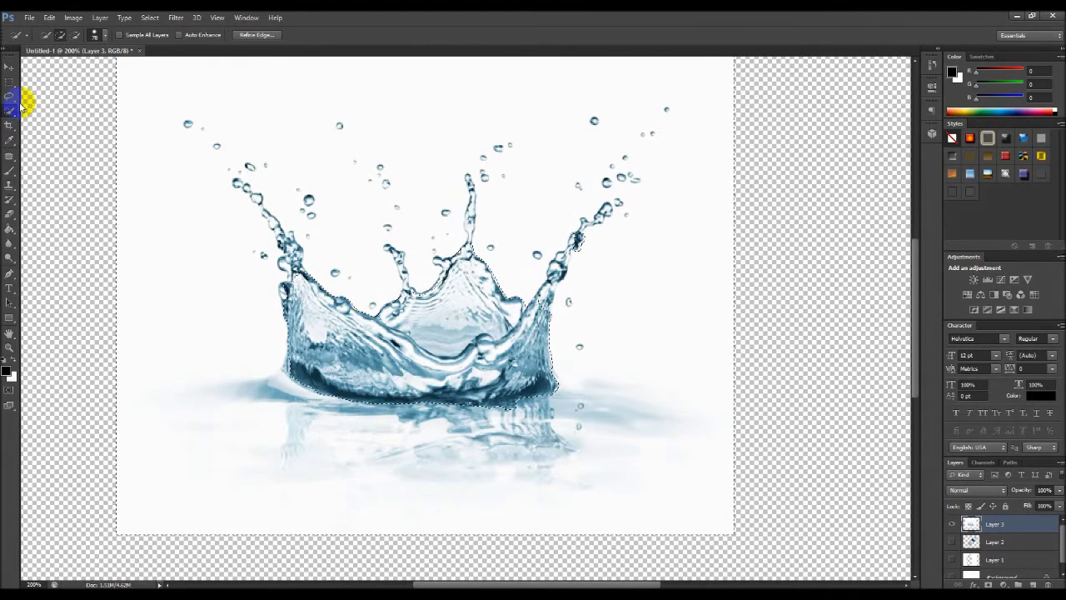
left_click(75, 36)
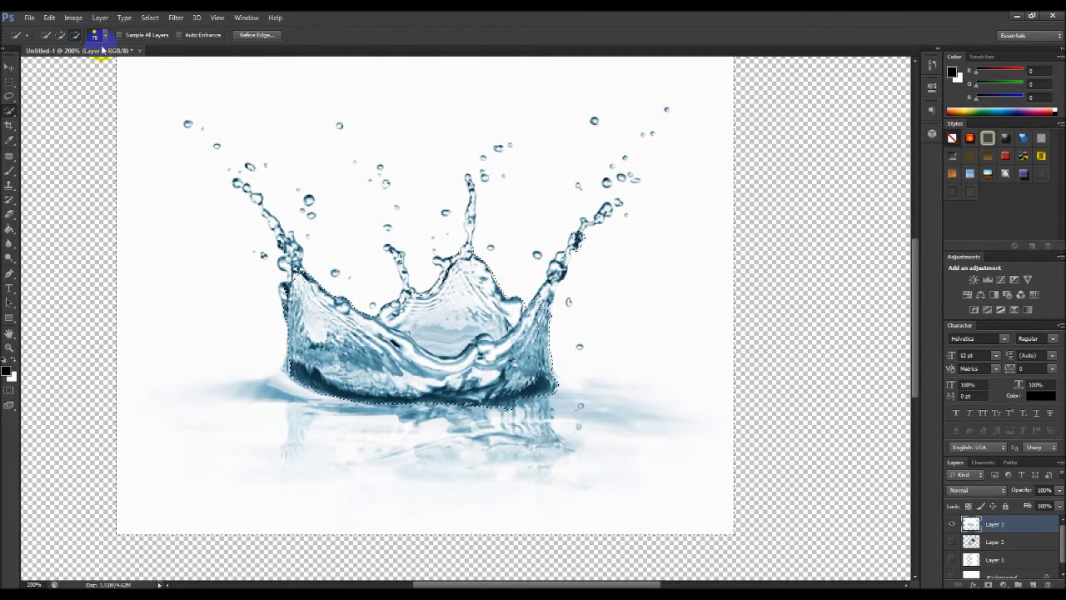
left_click(104, 39)
left_click_drag(88, 67, 37, 67)
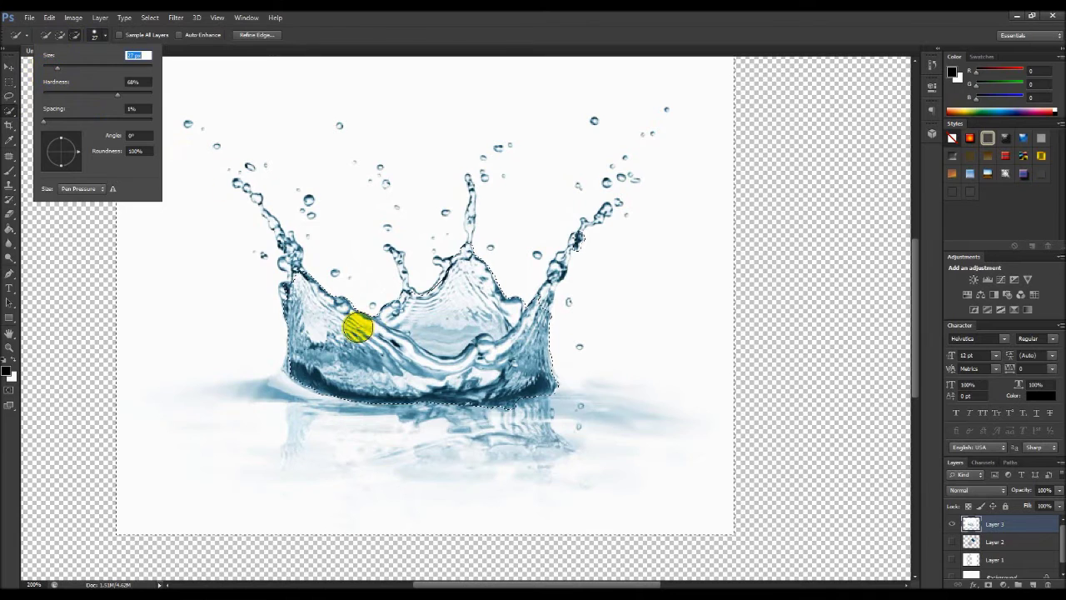
left_click(358, 329)
- Trim white background near the crown, around the reflection, and along the left splash arm
mouse_move(412, 293)
left_mouse_down()
mouse_move(400, 269)
mouse_move(412, 217)
mouse_move(438, 216)
mouse_move(457, 200)
mouse_move(315, 348)
left_mouse_up()
mouse_move(320, 404)
left_mouse_down()
mouse_move(349, 435)
mouse_move(420, 425)
left_mouse_up()
mouse_move(544, 428)
left_mouse_down()
mouse_move(555, 442)
mouse_move(400, 441)
mouse_move(320, 425)
mouse_move(296, 388)
mouse_move(300, 311)
left_mouse_up()
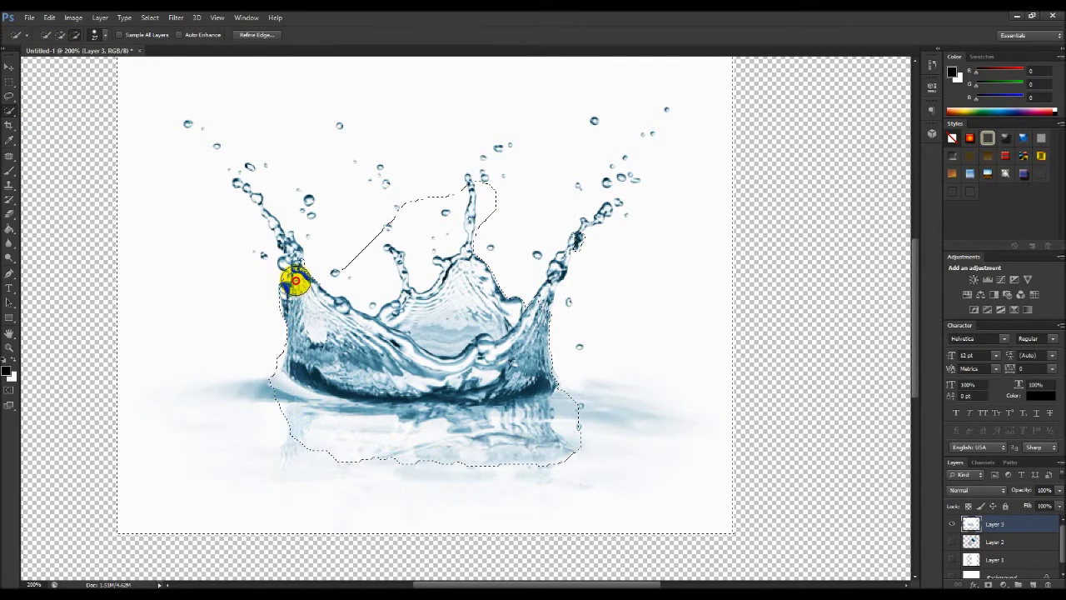
left_click(105, 36)
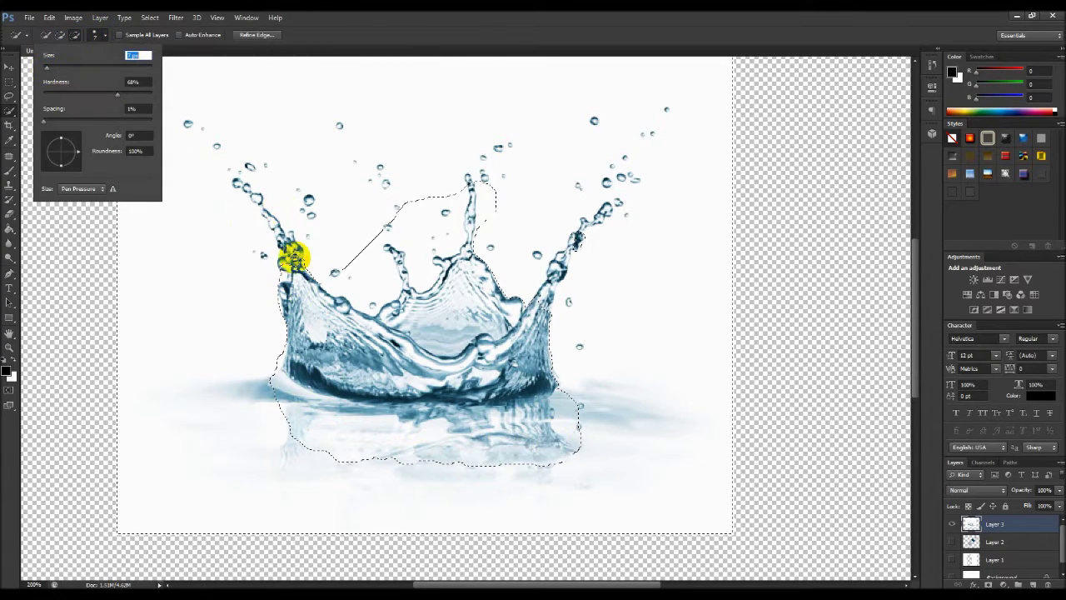
left_click(293, 254)
mouse_move(266, 217)
left_mouse_down()
mouse_move(238, 178)
mouse_move(261, 167)
mouse_move(251, 164)
left_mouse_up()
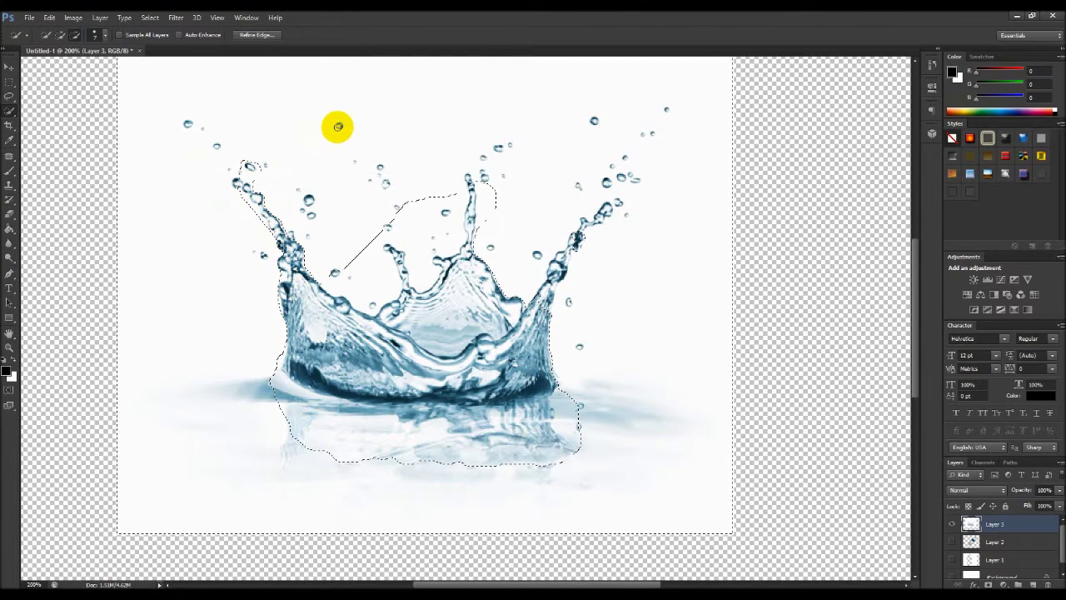
mouse_move(339, 125)
left_mouse_down()
mouse_move(333, 191)
mouse_move(300, 212)
mouse_move(411, 198)
mouse_move(321, 171)
left_mouse_up()
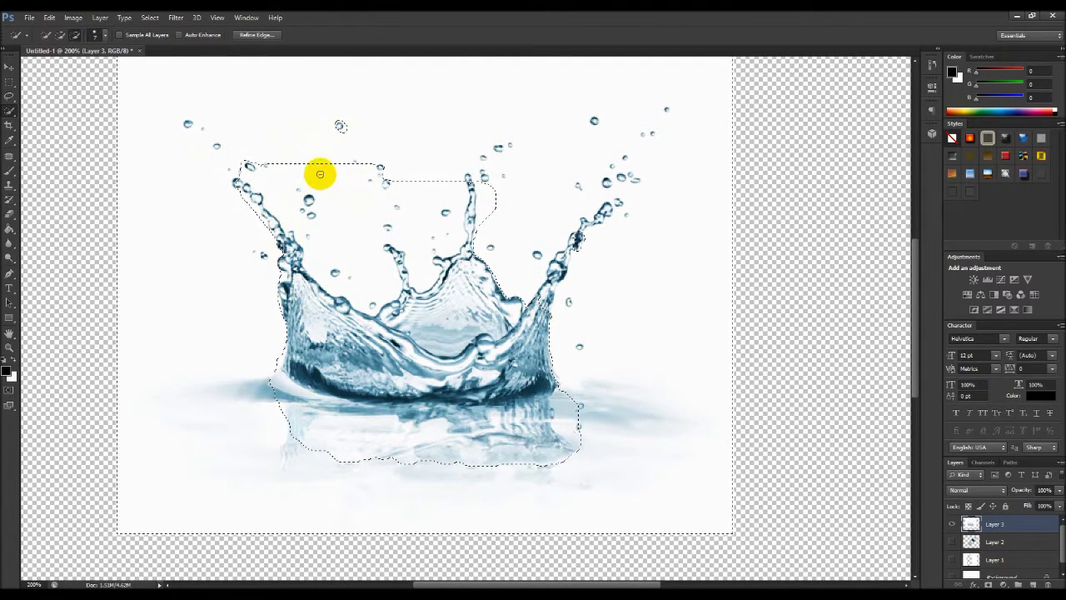
- Cut the white gaps between the central splash arms and fit the edge along the central tendril
left_click(52, 38)
mouse_move(380, 164)
left_mouse_down()
mouse_move(361, 158)
mouse_move(352, 186)
mouse_move(365, 266)
mouse_move(285, 217)
mouse_move(278, 183)
mouse_move(249, 178)
mouse_move(240, 154)
left_mouse_up()
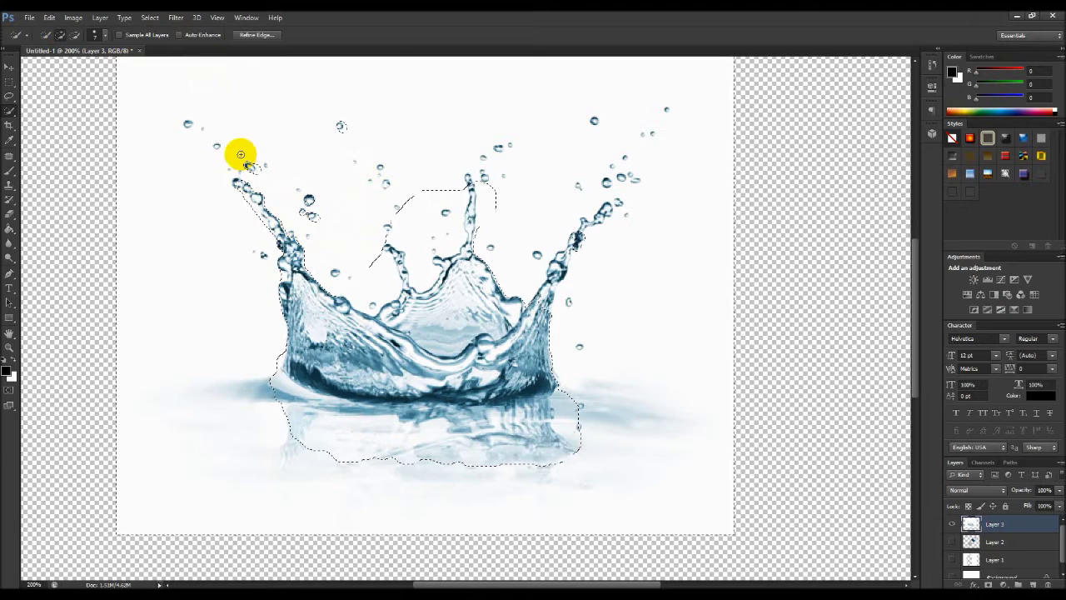
mouse_move(417, 255)
left_mouse_down()
mouse_move(364, 271)
mouse_move(394, 286)
left_mouse_up()
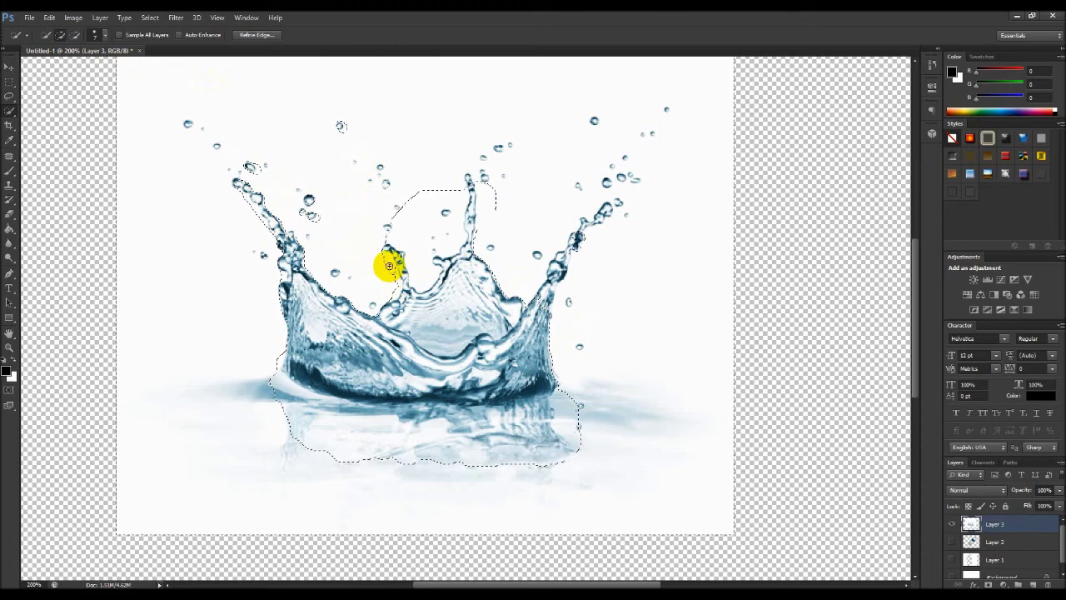
left_click_drag(398, 286, 409, 235)
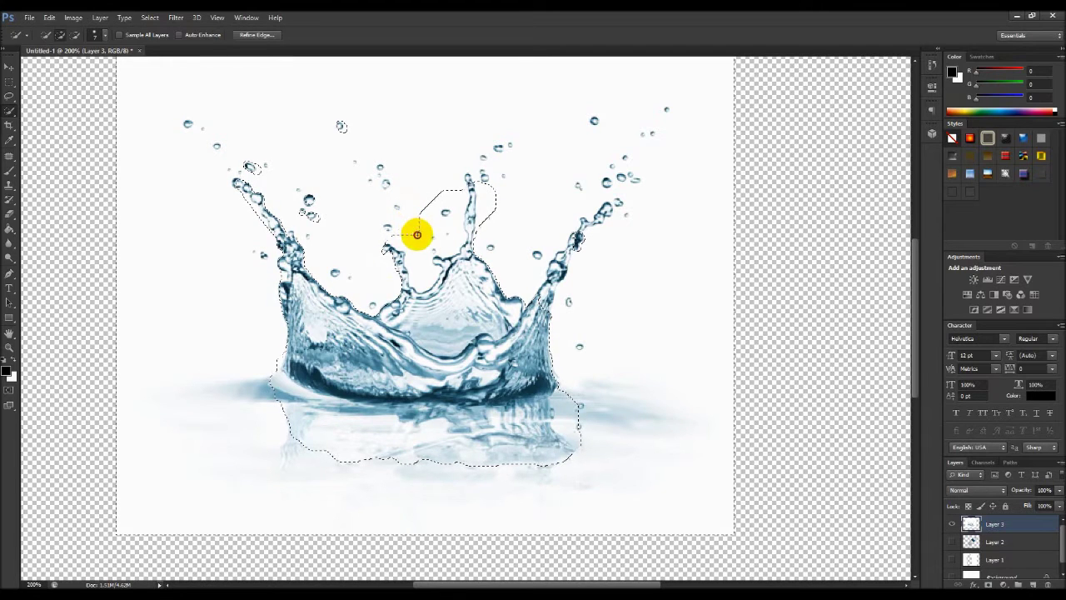
left_click_drag(422, 261, 424, 271)
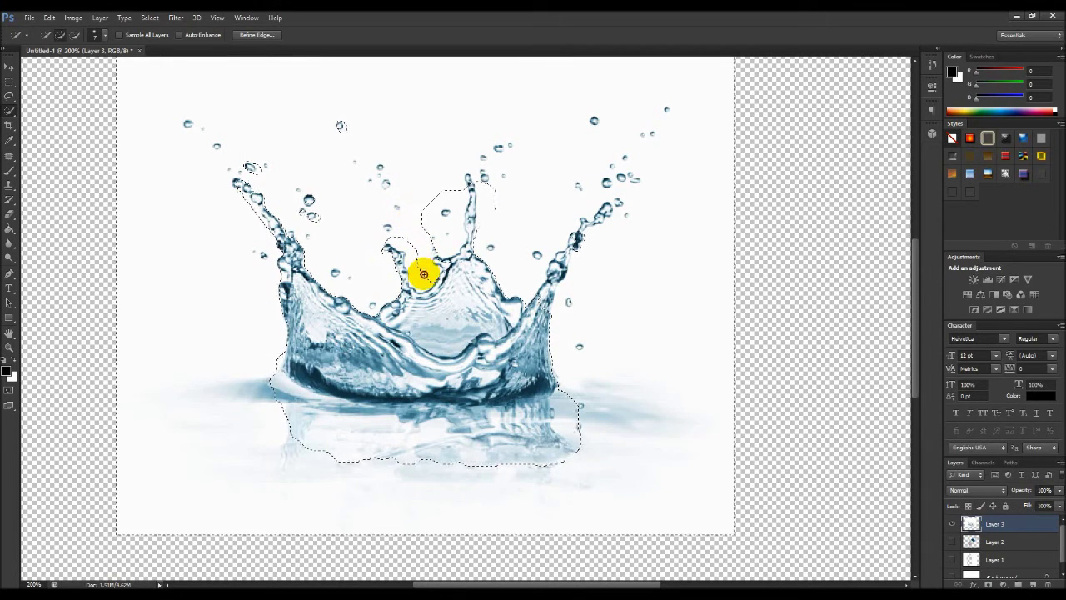
left_click_drag(420, 285, 416, 278)
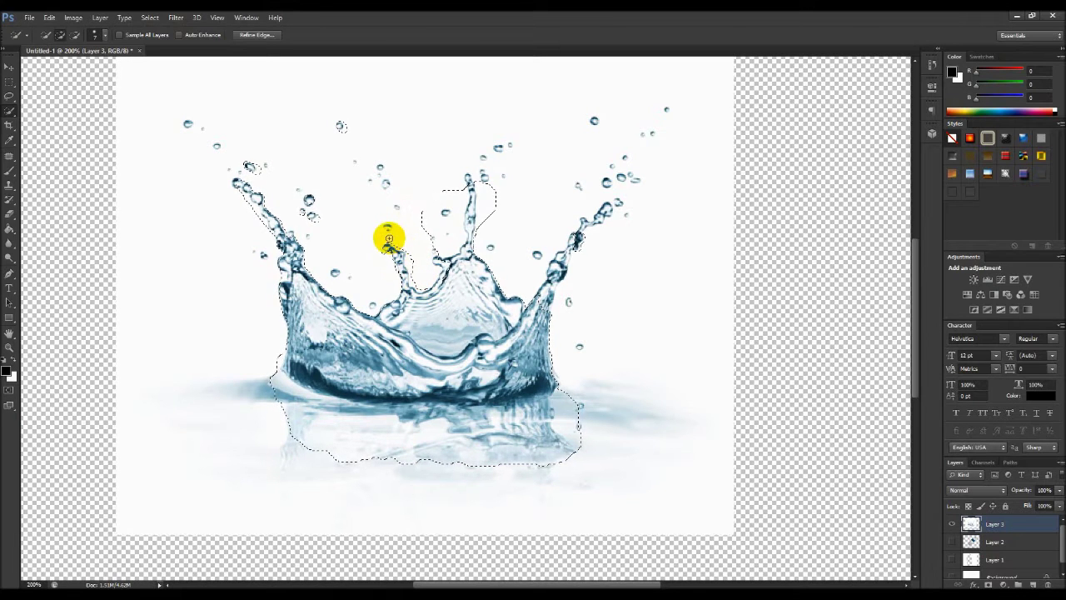
left_click_drag(395, 243, 417, 261)
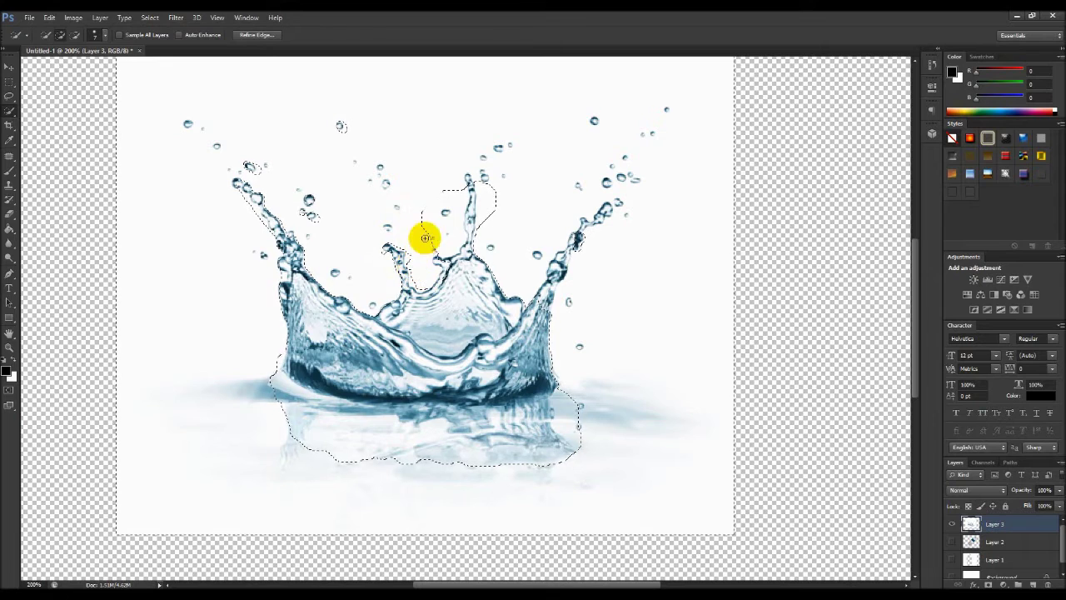
left_click_drag(444, 231, 428, 216)
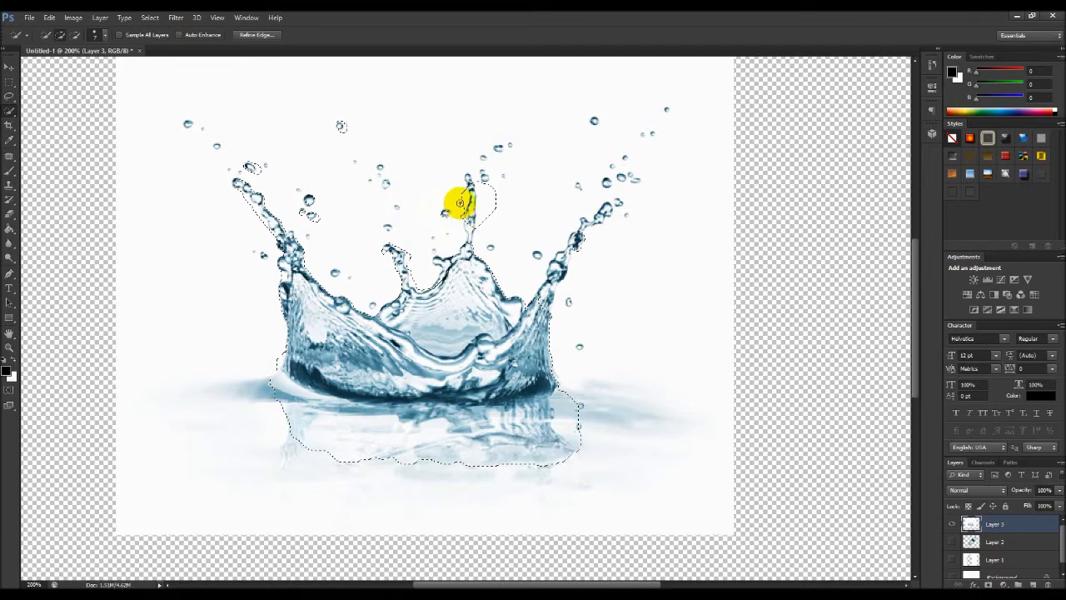
left_click_drag(493, 204, 481, 217)
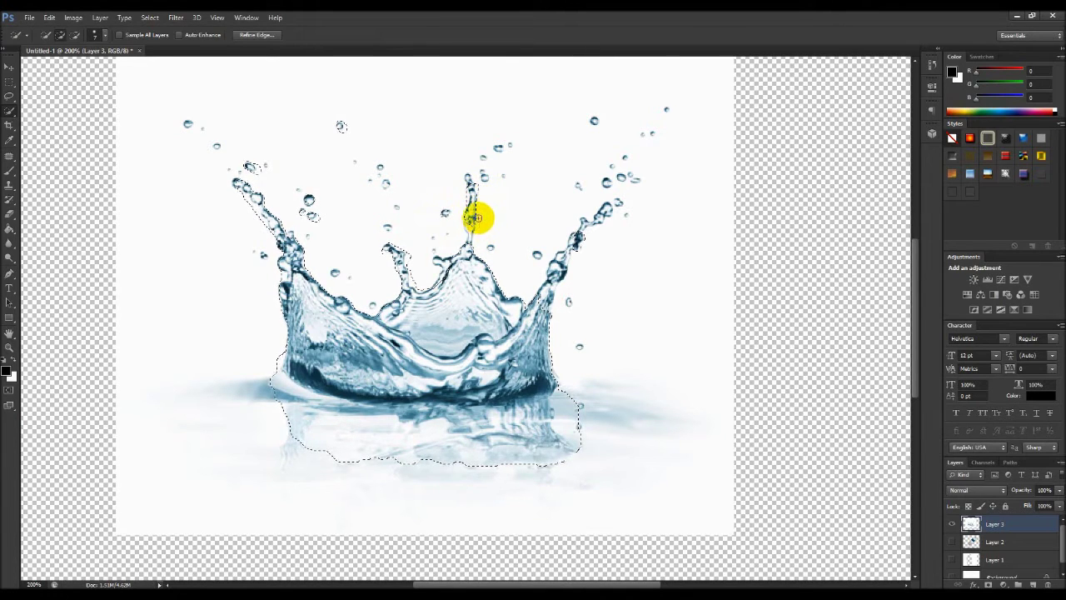
left_click_drag(481, 216, 464, 199)
left_click(75, 35)
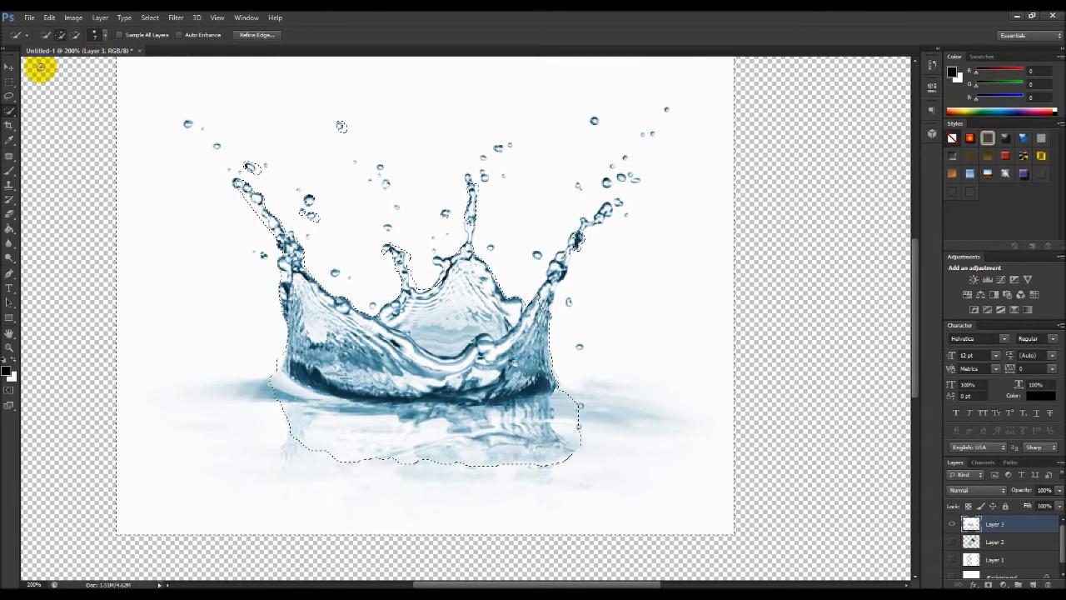
- Trim beside the central tendril and add the crown's right edge, spike tip and droplets
left_click(60, 35)
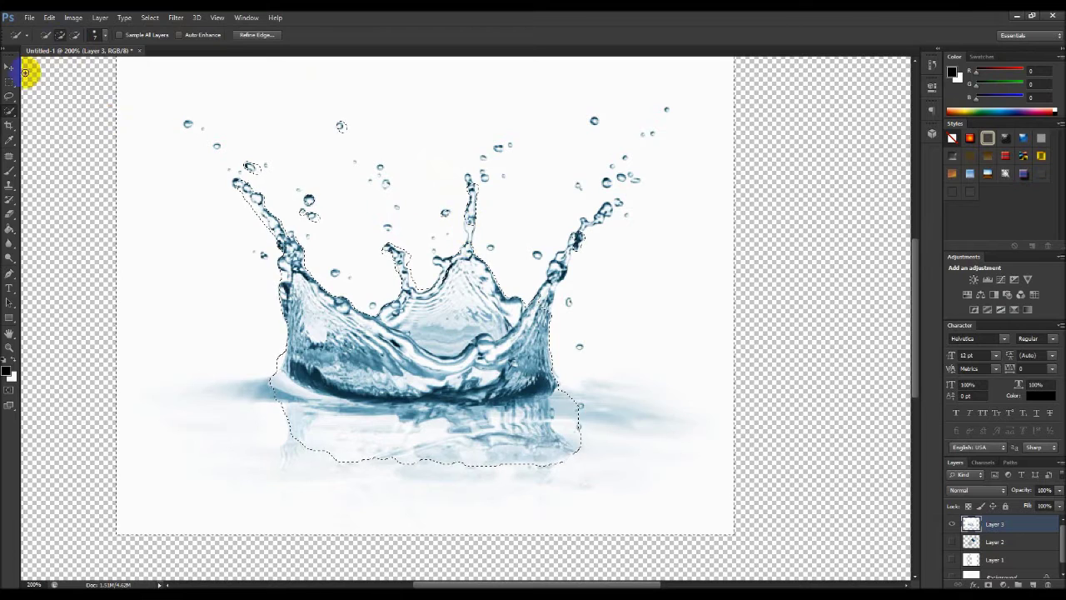
left_click(75, 35)
mouse_move(492, 238)
left_mouse_down()
mouse_move(471, 231)
mouse_move(472, 185)
mouse_move(485, 175)
left_mouse_up()
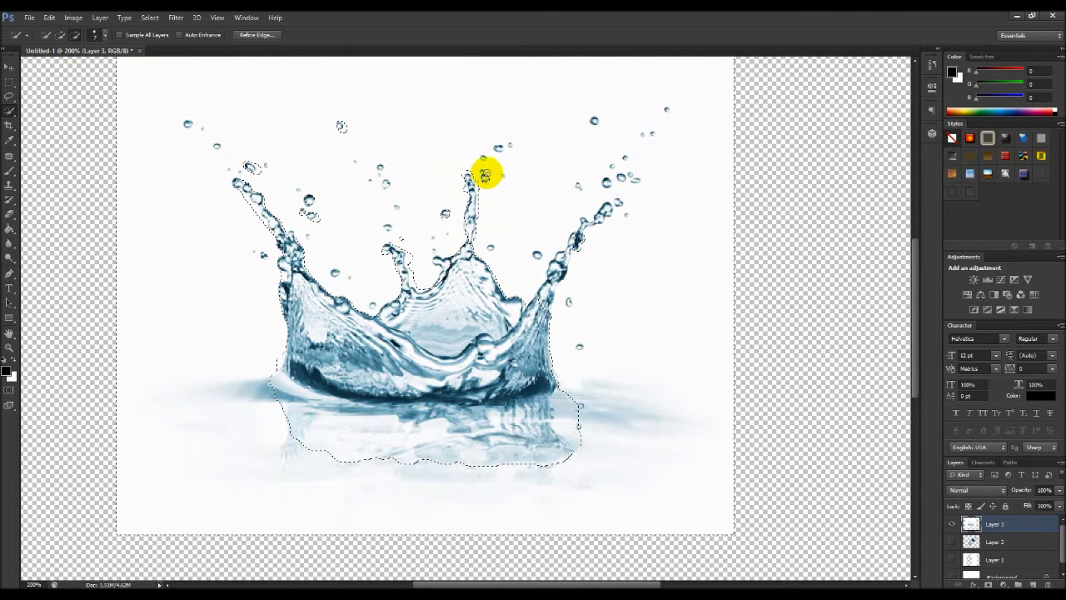
left_click_drag(483, 172, 545, 293)
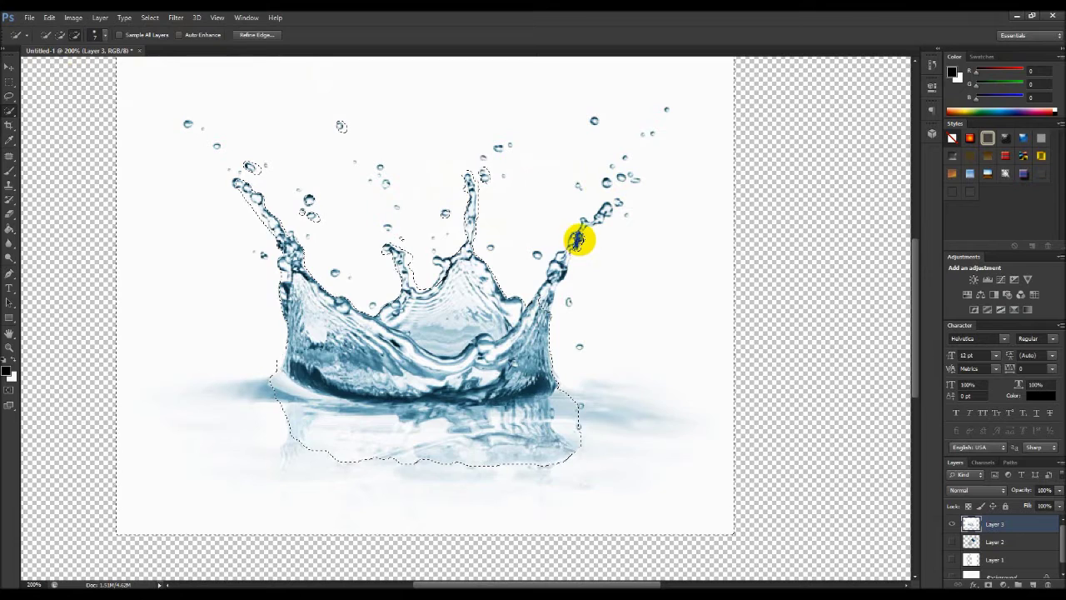
left_click_drag(546, 293, 557, 263)
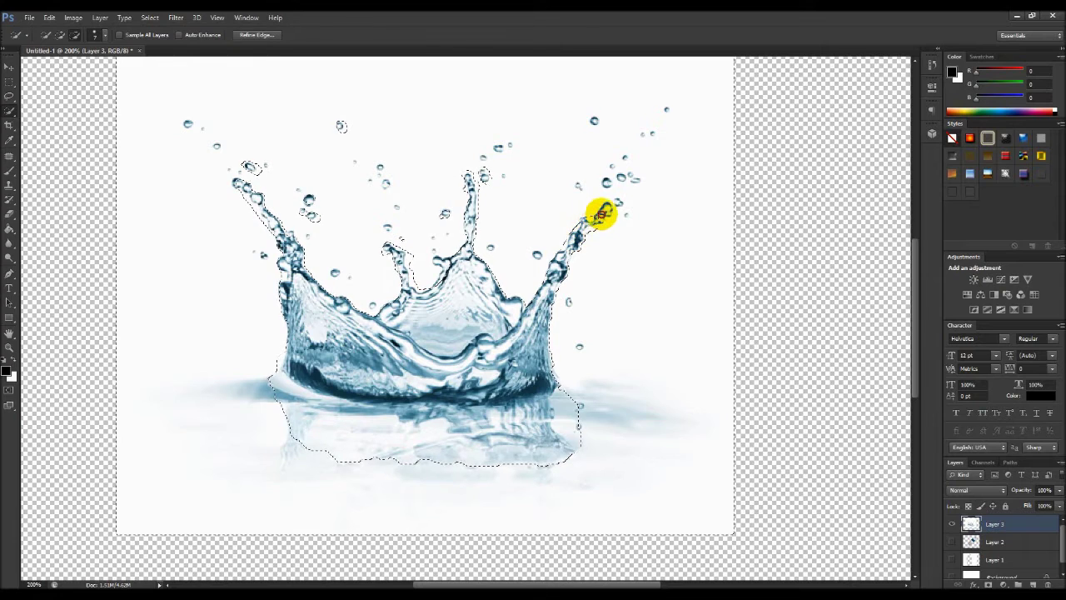
mouse_move(617, 203)
left_mouse_down()
mouse_move(518, 245)
mouse_move(538, 253)
mouse_move(576, 235)
left_mouse_up()
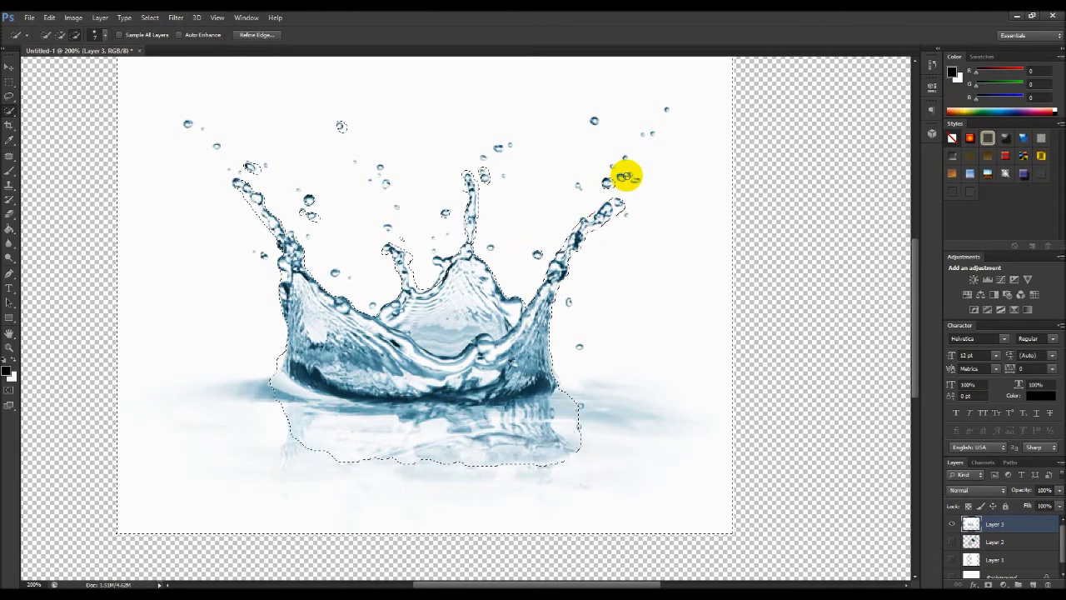
mouse_move(620, 177)
left_mouse_down()
mouse_move(399, 360)
mouse_move(364, 376)
mouse_move(255, 383)
mouse_move(282, 393)
mouse_move(238, 388)
mouse_move(302, 392)
mouse_move(275, 416)
mouse_move(326, 408)
mouse_move(542, 424)
mouse_move(516, 444)
mouse_move(433, 442)
mouse_move(576, 407)
left_mouse_up()
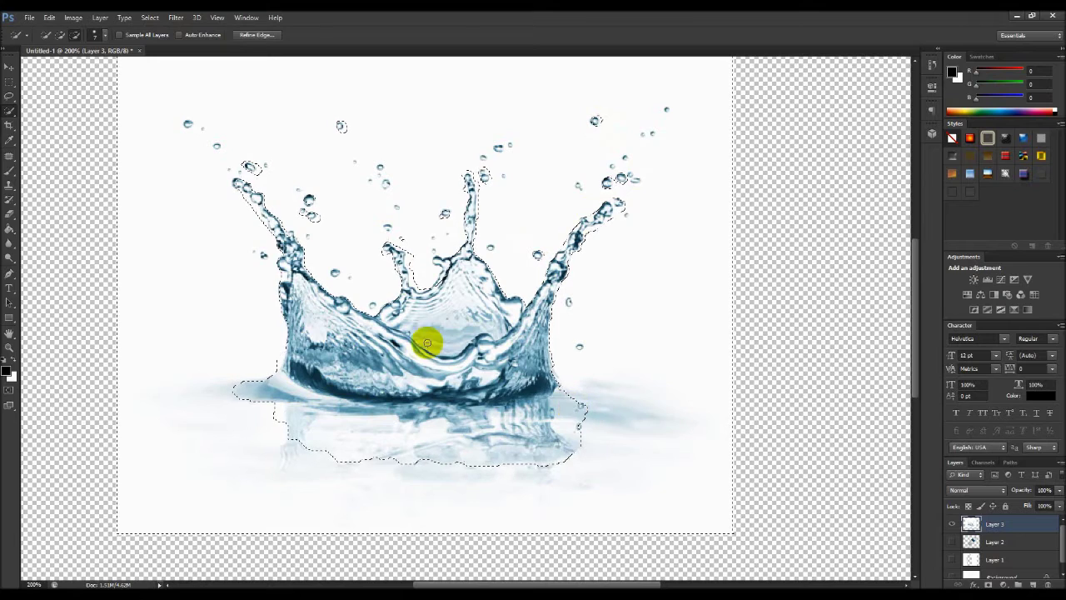
- Refine the selection around the central peak and left side, dropping the canvas-edge strip
mouse_move(421, 320)
left_mouse_down()
mouse_move(422, 283)
mouse_move(388, 269)
mouse_move(421, 273)
left_mouse_up()
left_click(75, 35)
left_click(319, 209)
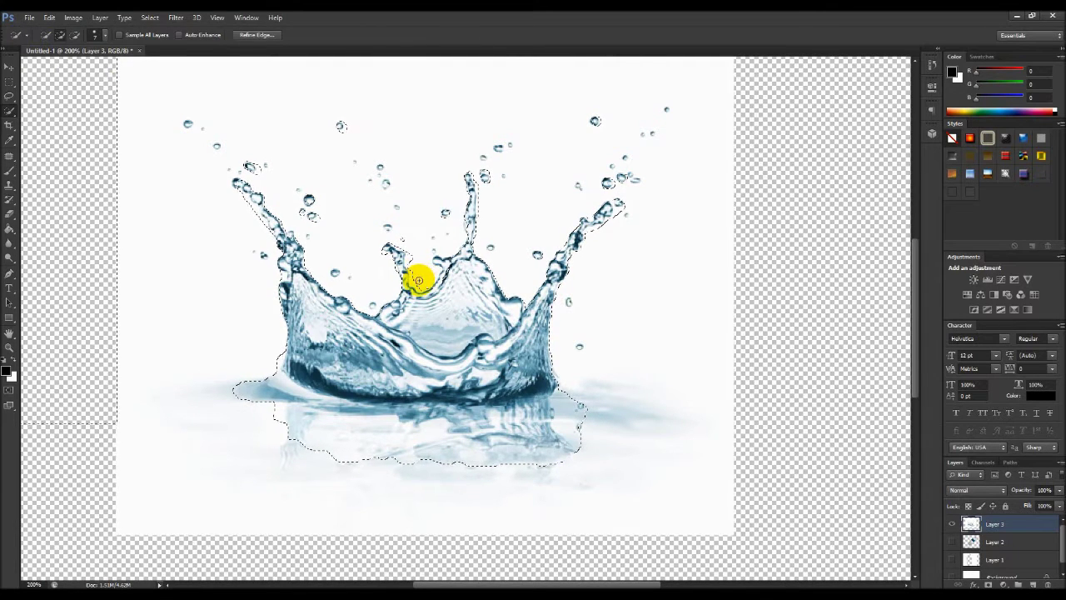
mouse_move(421, 281)
left_mouse_down()
mouse_move(421, 269)
mouse_move(250, 210)
left_mouse_up()
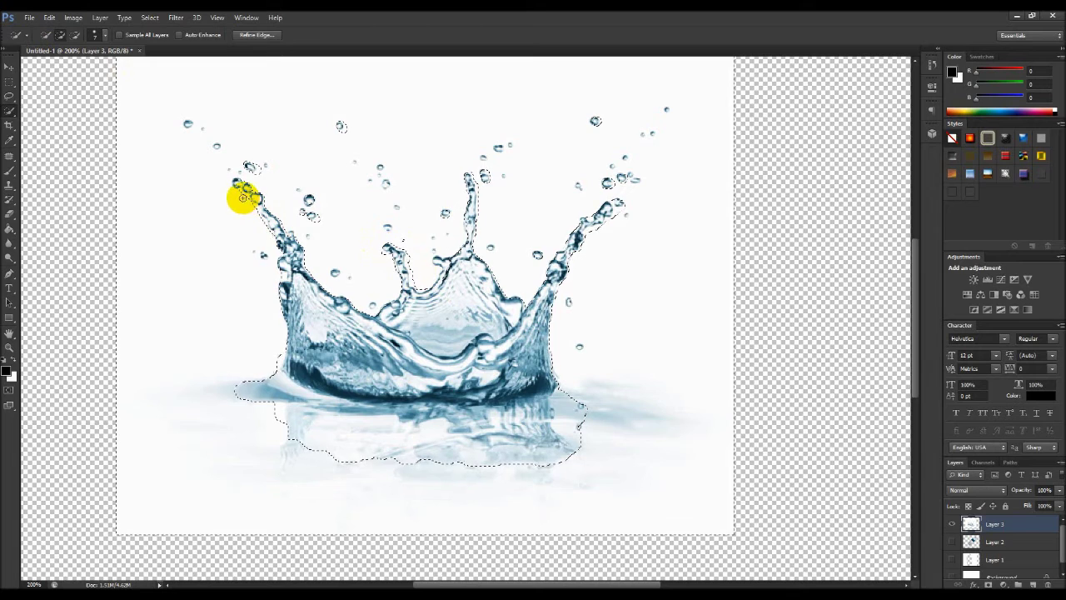
mouse_move(247, 197)
left_mouse_down()
mouse_move(253, 209)
mouse_move(348, 132)
left_mouse_up()
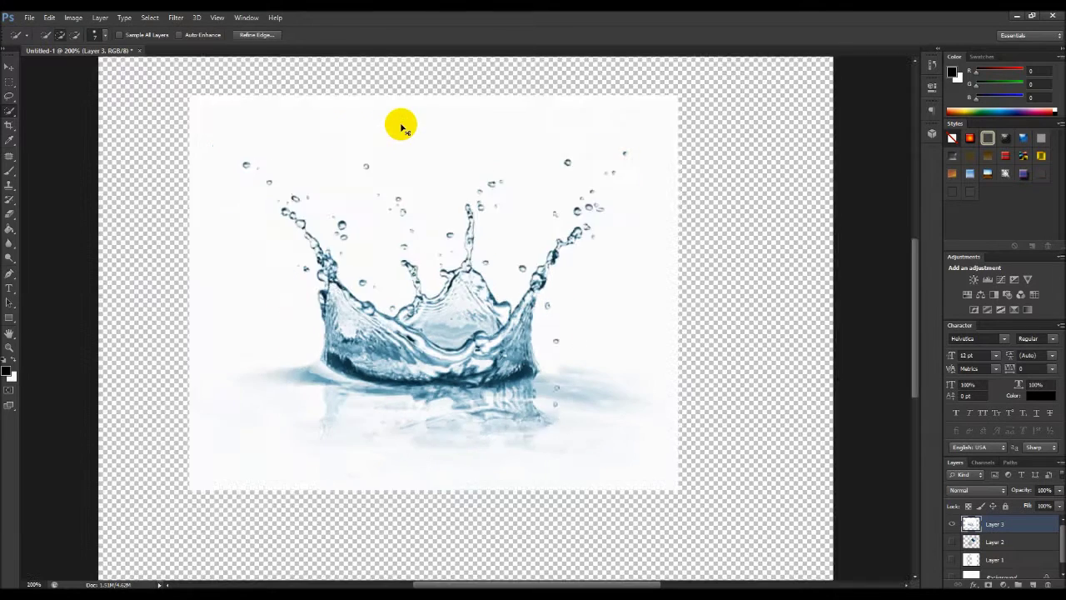
- Delete the white background around the splash and show the bottle layer again
key("ctrl+minus")
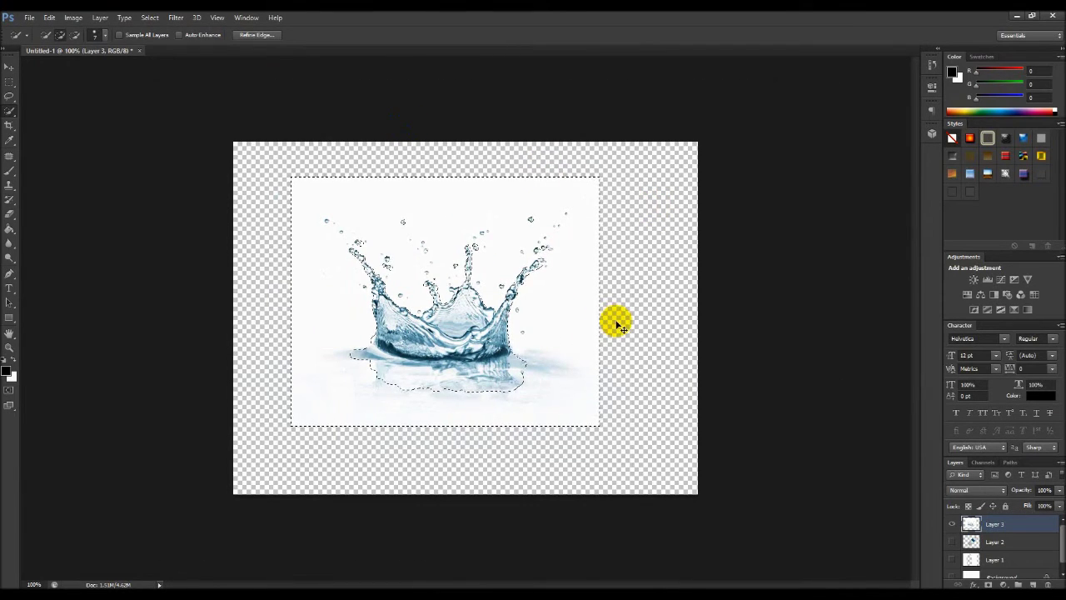
key("Delete")
key("ctrl+d")
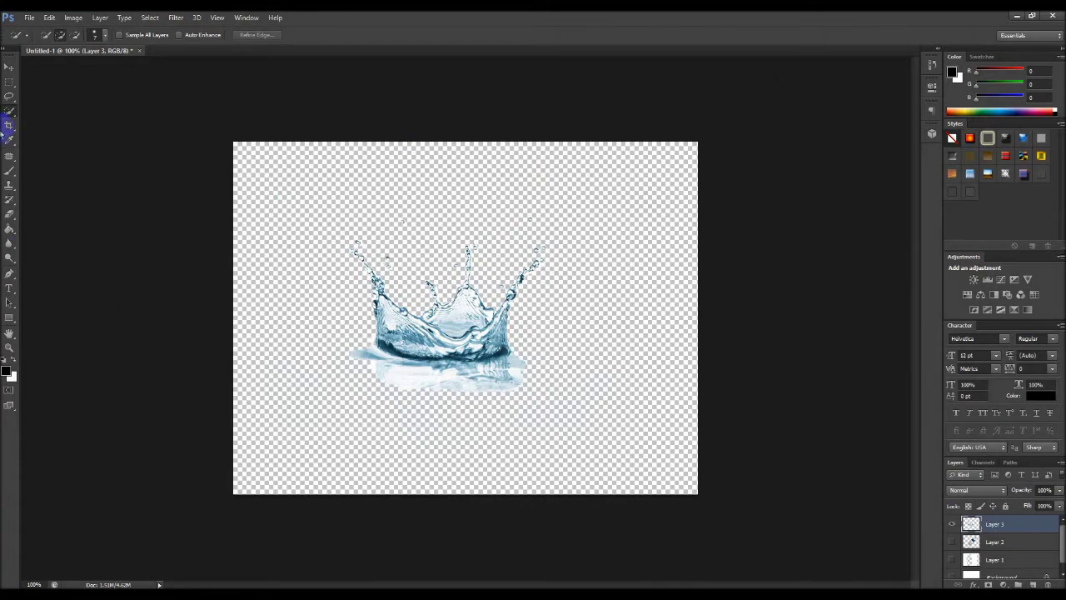
left_click(9, 67)
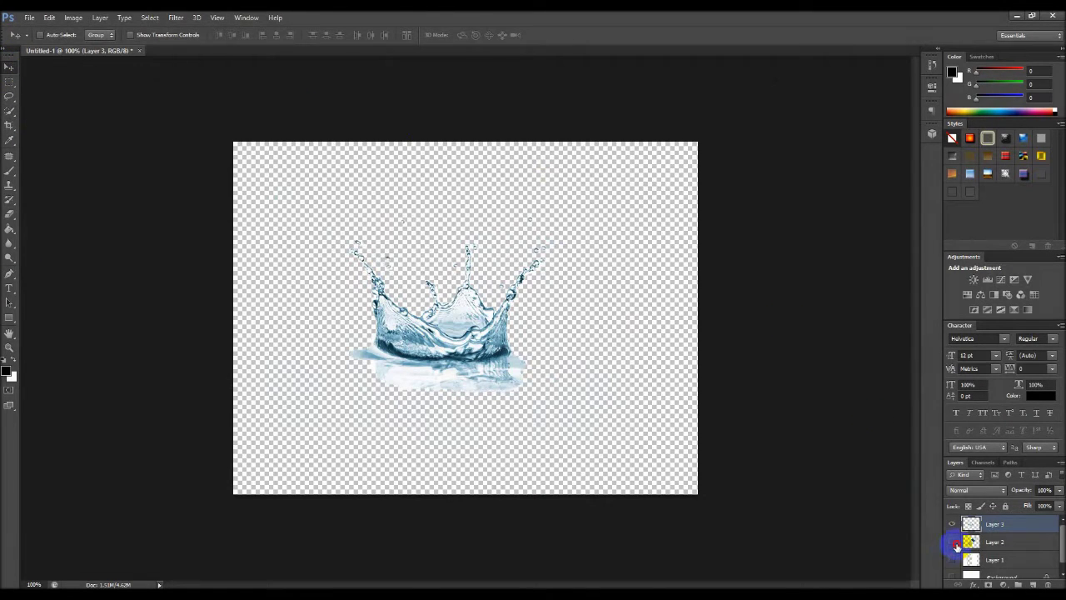
left_click(951, 543)
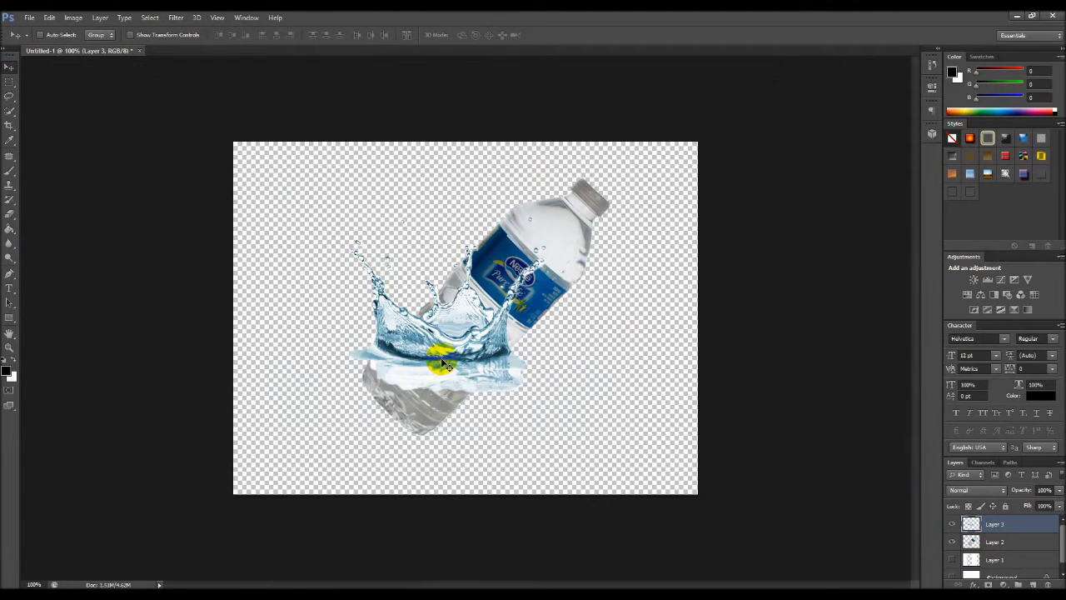
- Start a free transform on the splash layer
key("ctrl+t")
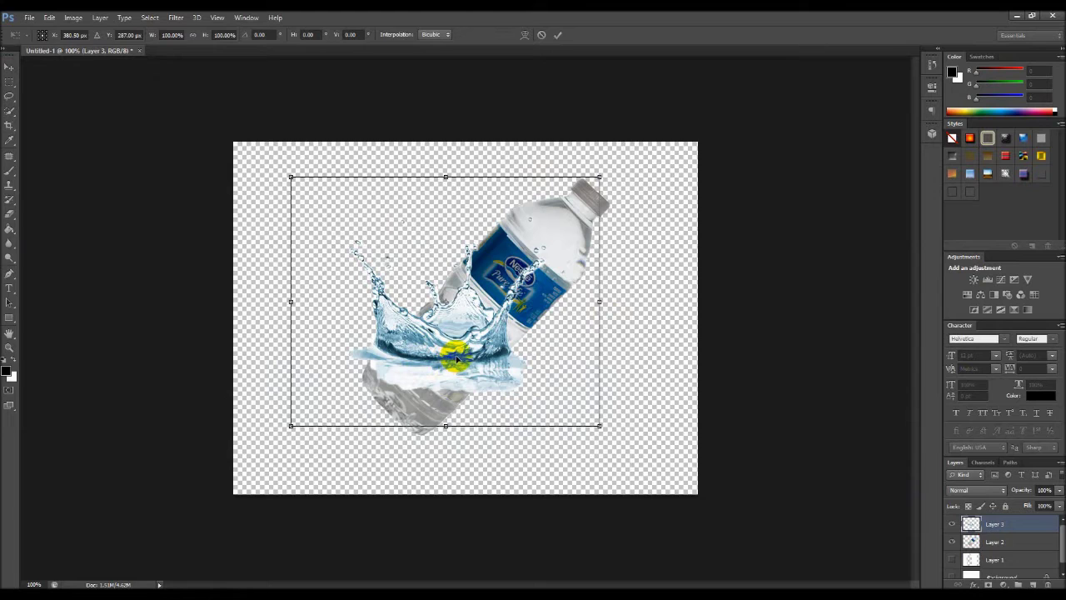
key("Return")
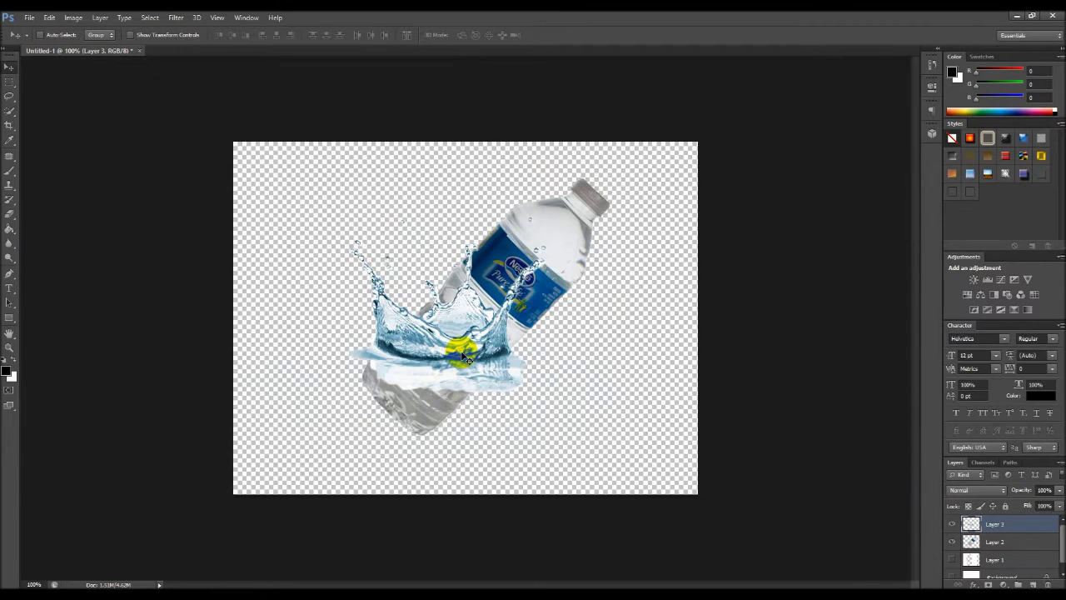
key("ctrl+t")
- Rotate the splash about -128° and move it down-left toward the bottle base
left_click(605, 430)
left_click_drag(605, 431, 446, 150)
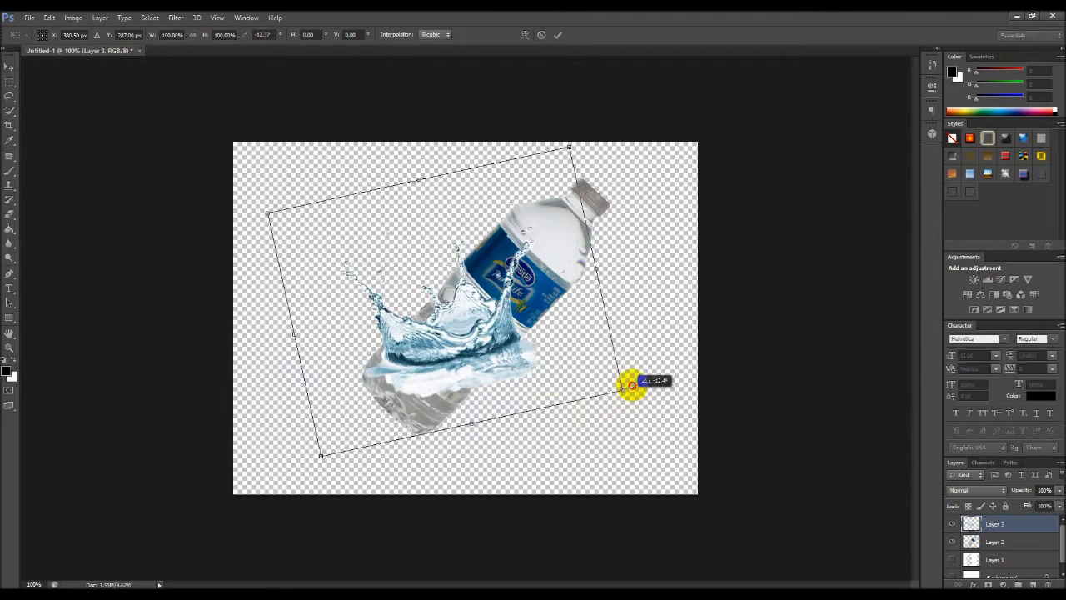
mouse_move(542, 333)
left_mouse_down()
mouse_move(443, 418)
mouse_move(455, 398)
left_mouse_up()
key("Return")
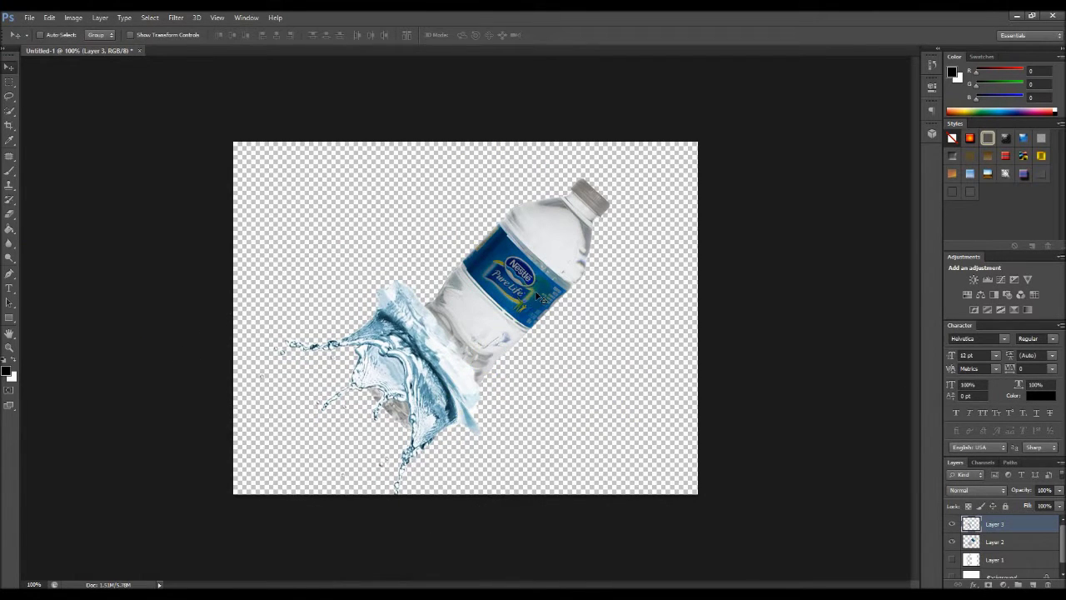
- Scale the bottle layer down slightly
key("alt+bracketleft")
key("ctrl+t")
left_click(401, 416)
left_click_drag(361, 433, 381, 408)
key("Return")
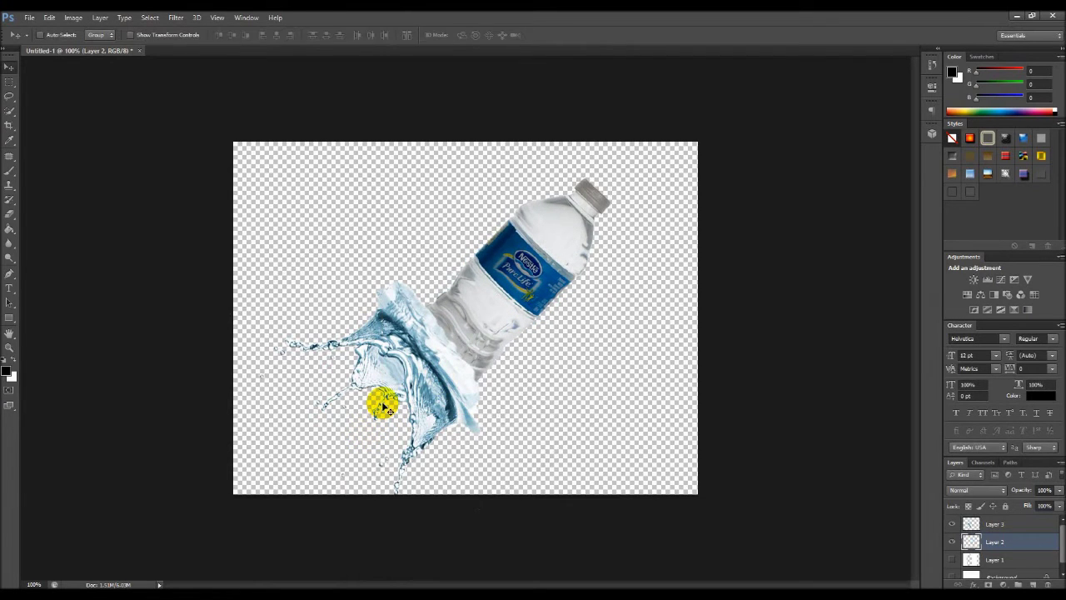
- Shrink the splash to about 79% and reposition it around the bottle's base
key("alt+bracketright")
key("ctrl+t")
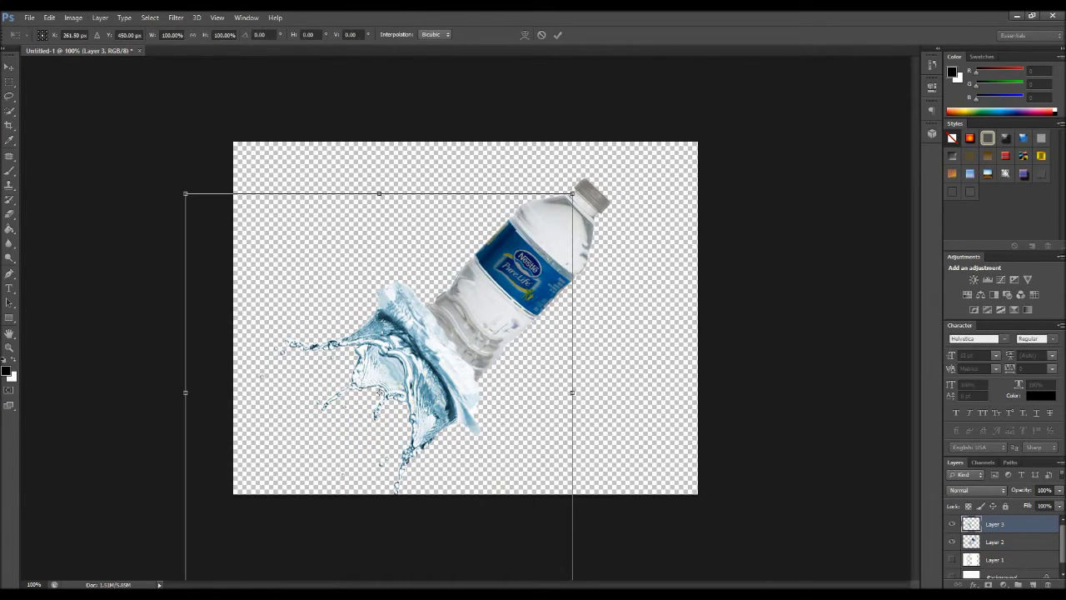
left_click_drag(185, 194, 225, 248)
left_click_drag(405, 374, 405, 395)
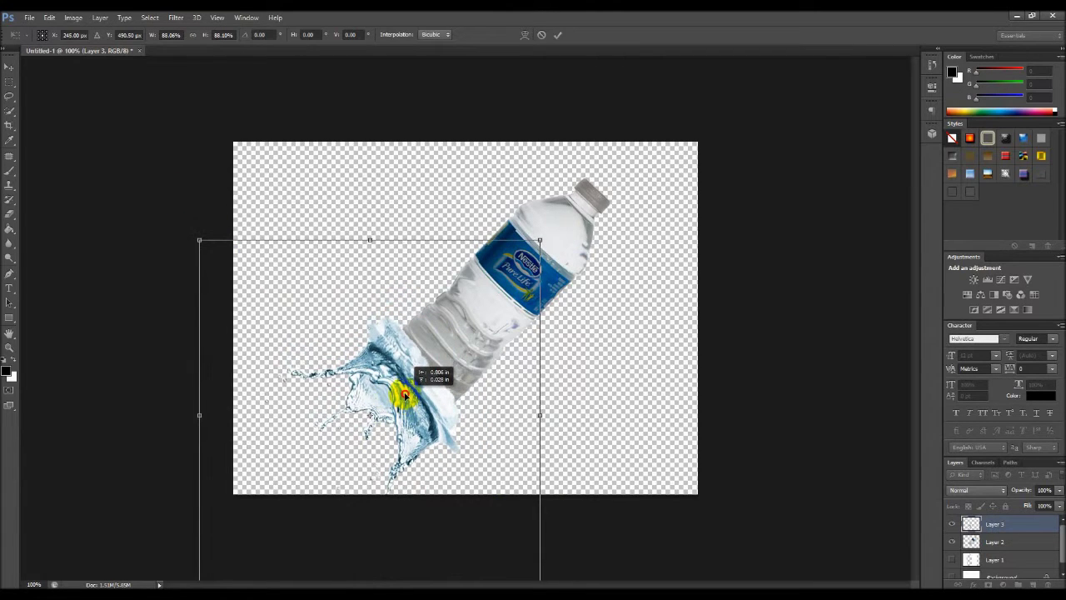
left_click_drag(199, 240, 232, 273)
mouse_move(400, 411)
left_mouse_down()
mouse_move(391, 368)
mouse_move(408, 364)
left_mouse_up()
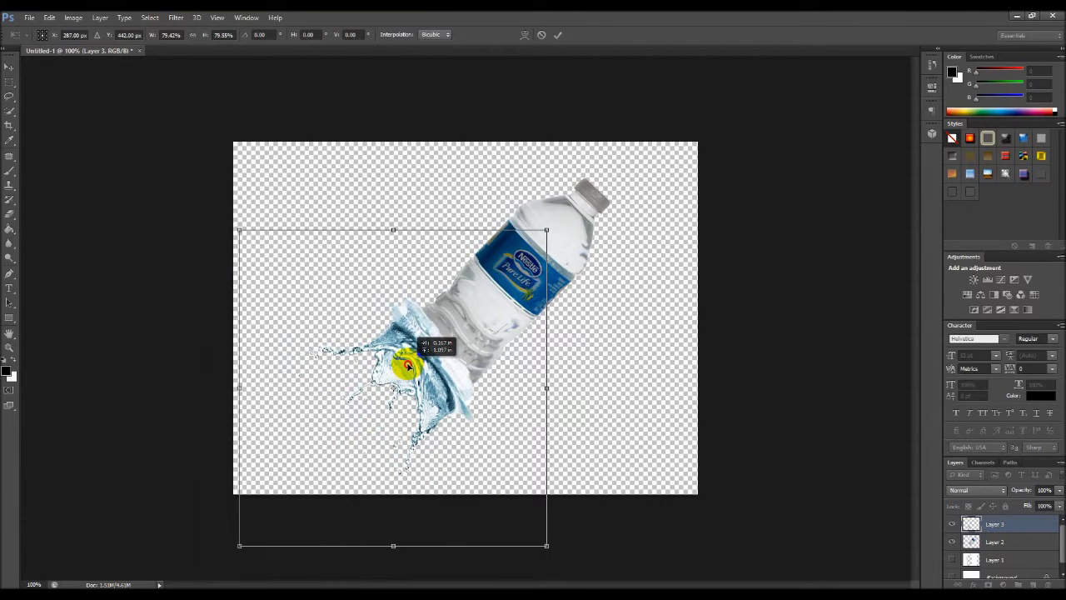
key("Return")
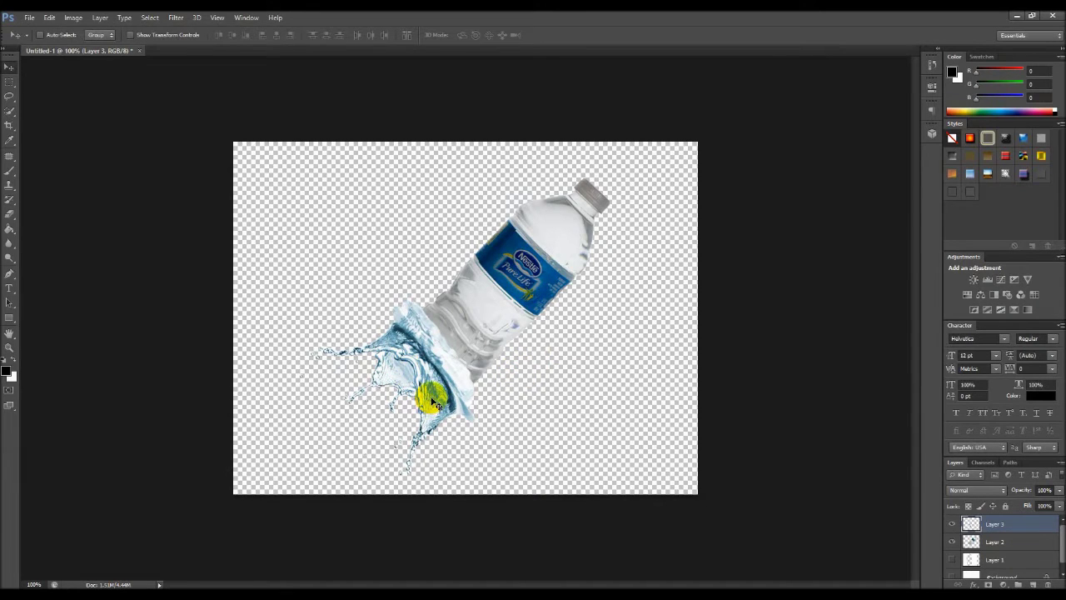
- Add a Color Balance layer over the bottle with midtones -69 cyan, -4 magenta, +45 blue
left_click(512, 299, "ctrl")
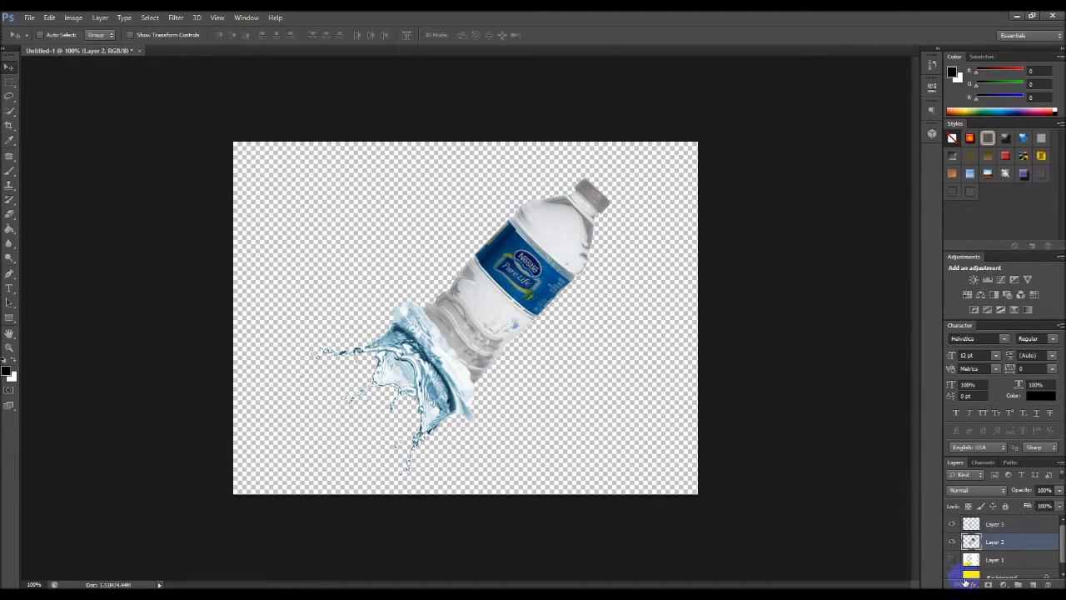
left_click(1002, 584)
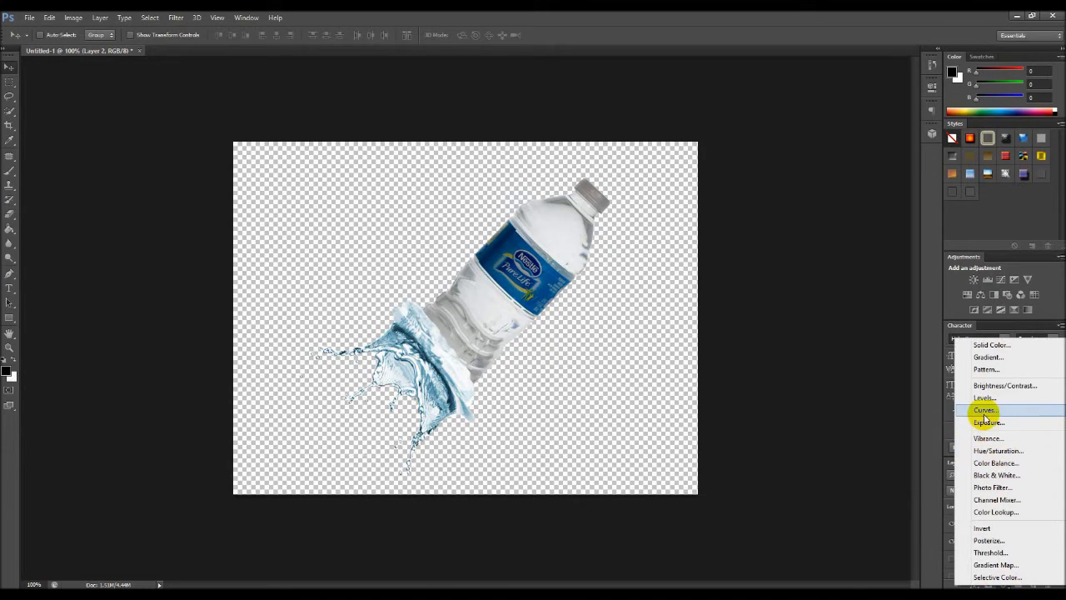
left_click(996, 463)
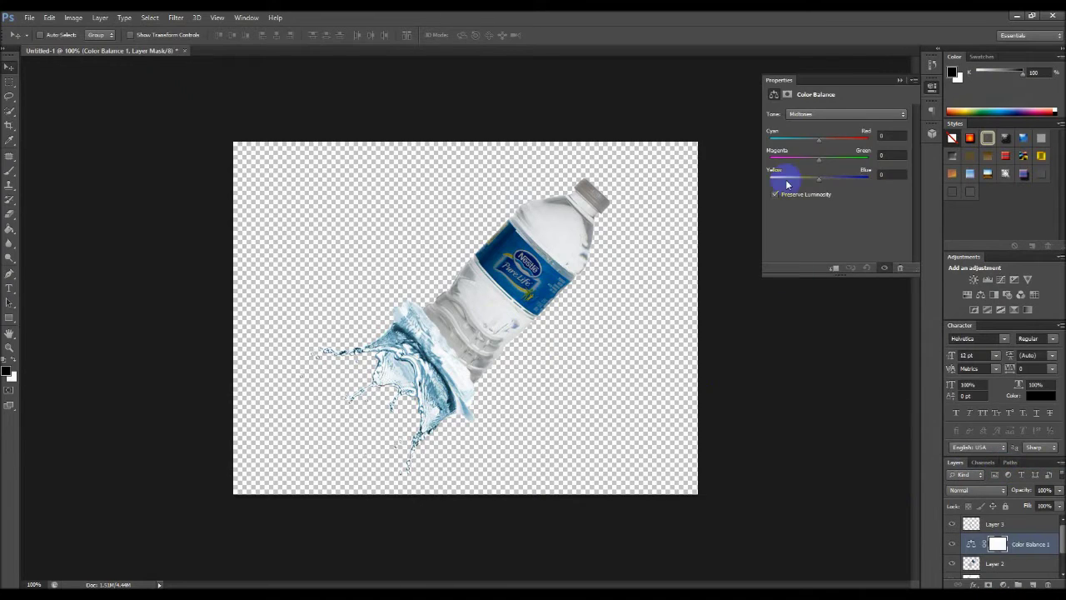
left_click_drag(816, 144, 808, 144)
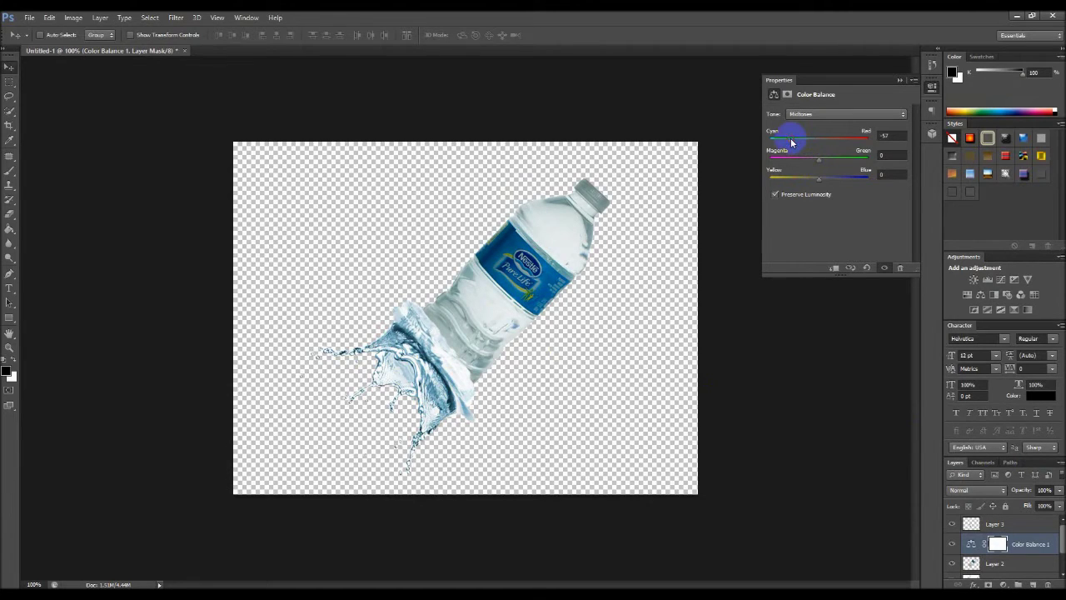
mouse_move(809, 178)
left_mouse_down()
mouse_move(827, 186)
mouse_move(835, 182)
mouse_move(825, 164)
mouse_move(837, 165)
left_mouse_up()
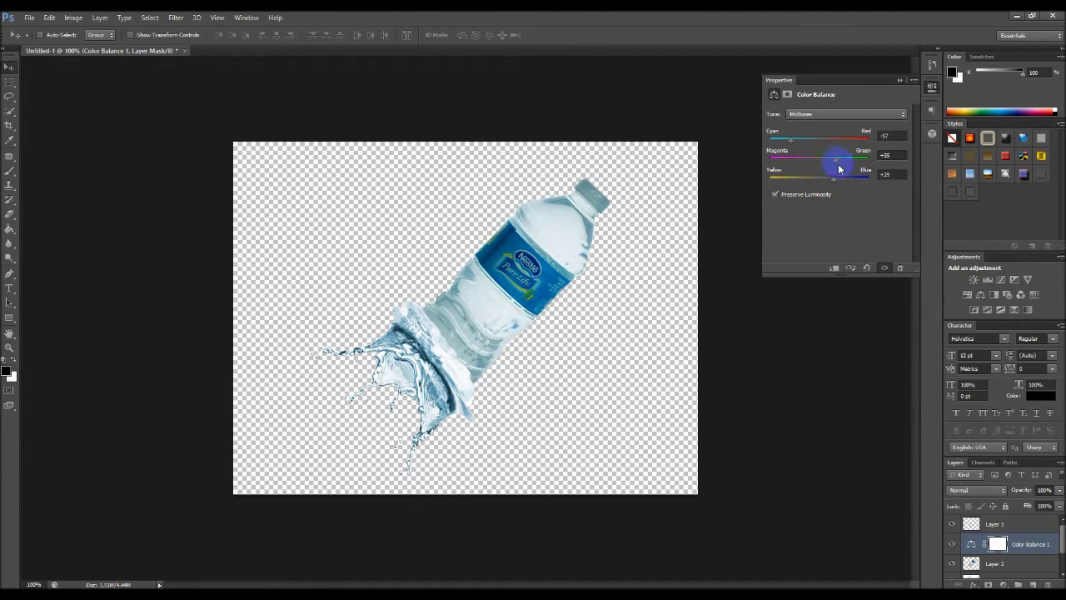
mouse_move(835, 189)
left_mouse_down()
mouse_move(829, 160)
mouse_move(840, 161)
mouse_move(783, 145)
left_mouse_up()
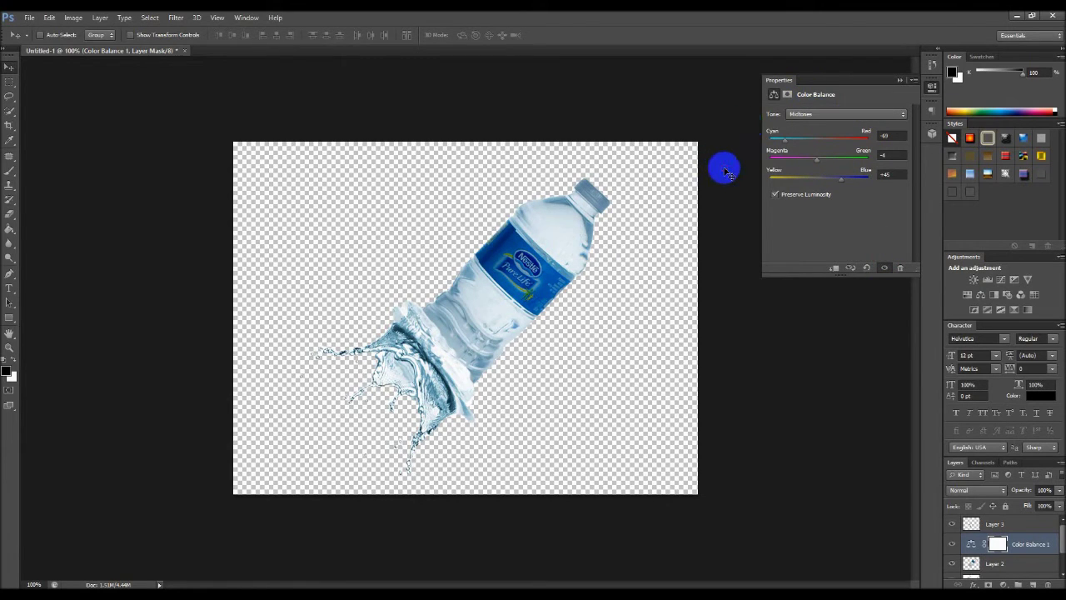
key("alt+bracketright")
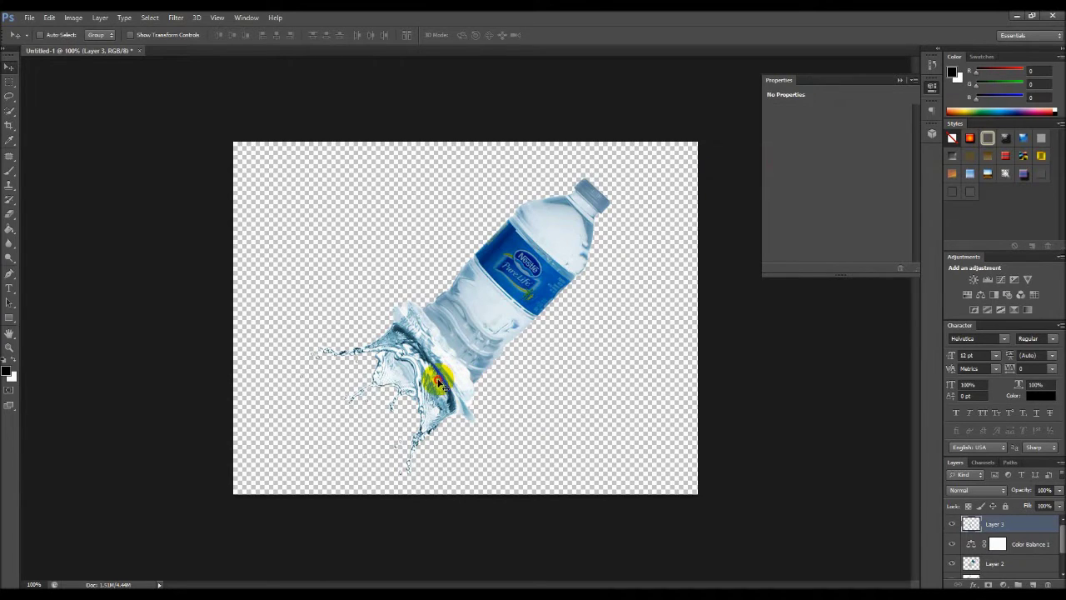
- Hide the splash and erase the bottle's lower-left end at about 36% opacity
left_click(952, 524)
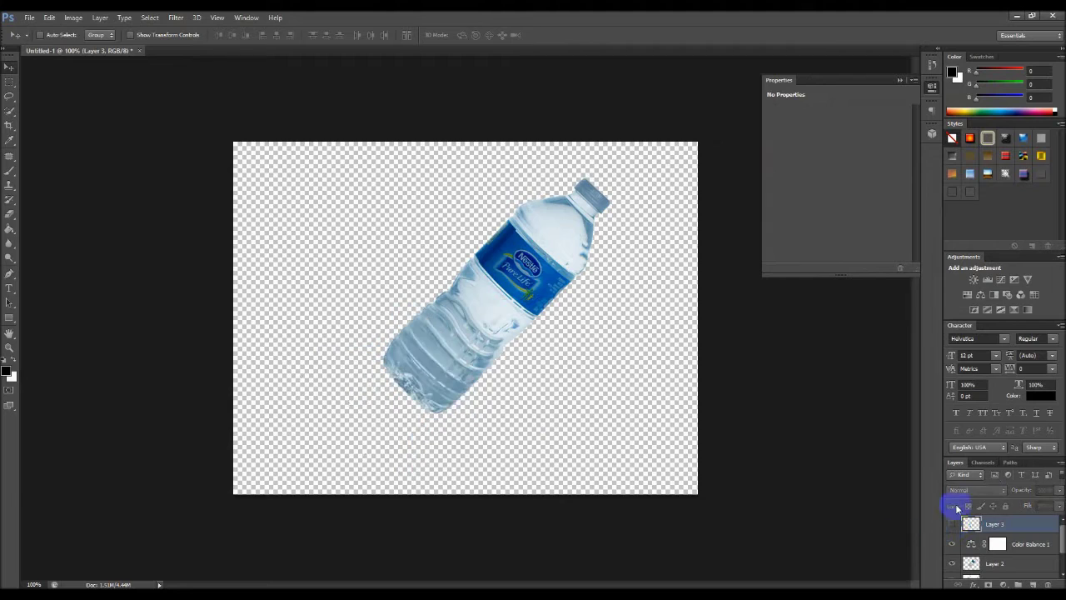
key("alt+bracketleft")
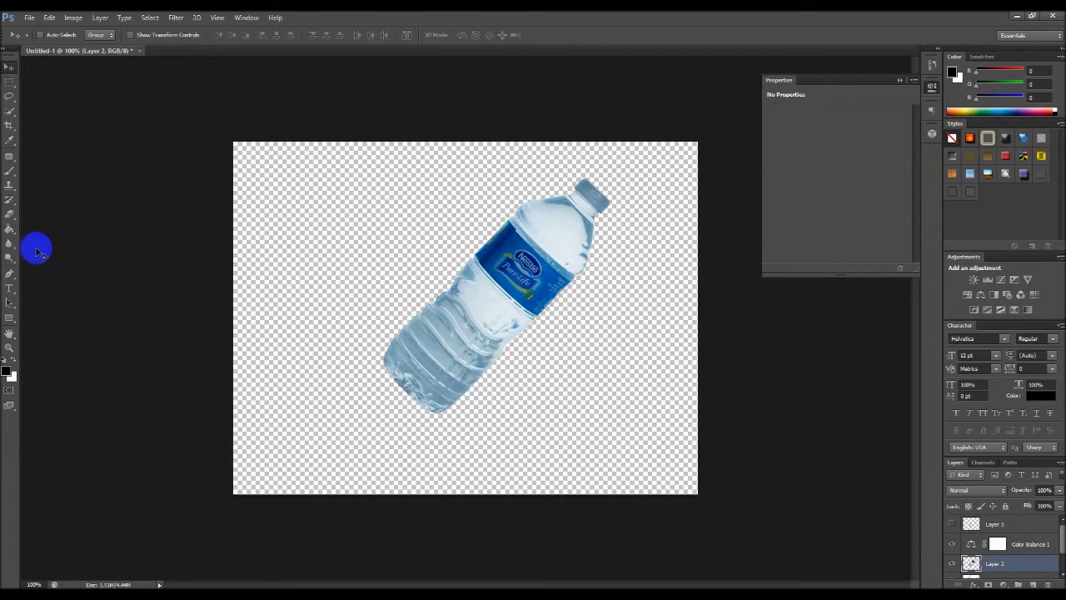
left_click(9, 214)
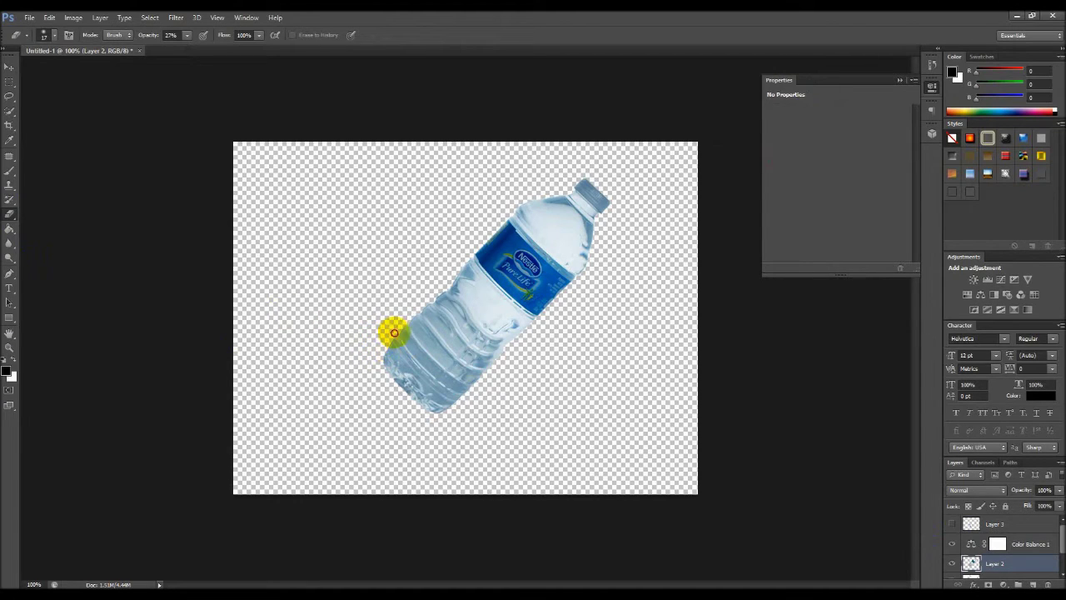
left_click_drag(441, 354, 457, 397)
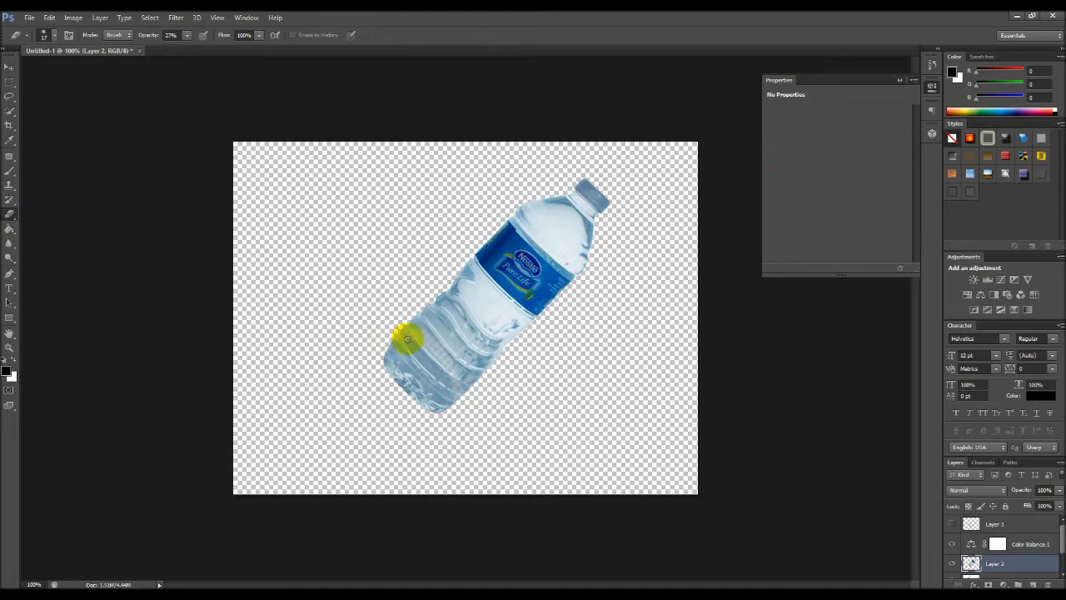
left_click(186, 35)
left_click_drag(192, 50, 190, 50)
mouse_move(391, 362)
left_mouse_down()
mouse_move(402, 347)
mouse_move(405, 392)
mouse_move(427, 381)
mouse_move(418, 399)
mouse_move(443, 406)
mouse_move(375, 359)
mouse_move(396, 337)
mouse_move(388, 352)
mouse_move(397, 358)
mouse_move(385, 360)
mouse_move(399, 383)
mouse_move(380, 361)
mouse_move(411, 391)
mouse_move(392, 369)
left_mouse_up()
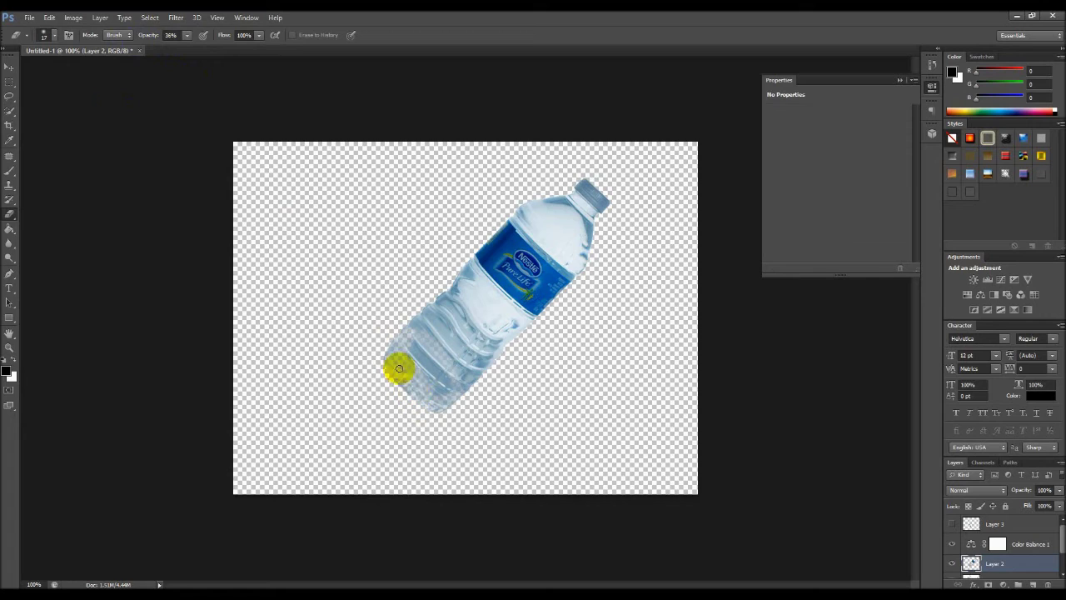
- Fade the bottle's base further with a 58 px soft eraser brush
left_click(56, 35)
left_click_drag(25, 74, 43, 70)
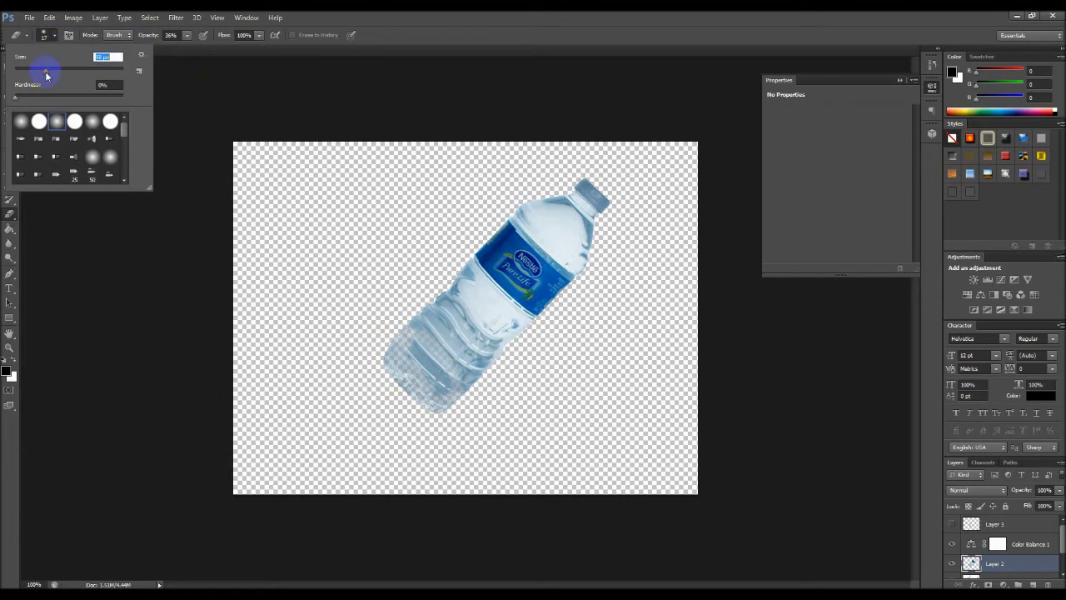
left_click(383, 365)
mouse_move(371, 348)
left_mouse_down()
mouse_move(405, 388)
mouse_move(411, 350)
mouse_move(419, 369)
mouse_move(405, 381)
mouse_move(436, 409)
mouse_move(376, 416)
mouse_move(414, 402)
mouse_move(461, 421)
mouse_move(374, 340)
mouse_move(430, 411)
mouse_move(402, 369)
mouse_move(426, 369)
mouse_move(442, 395)
mouse_move(419, 363)
left_mouse_up()
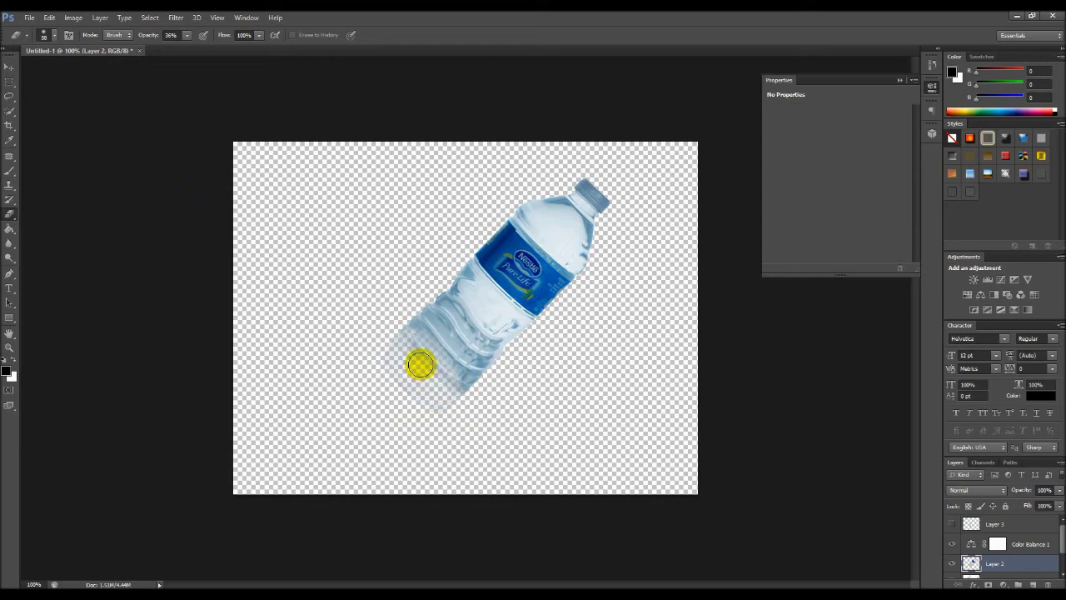
left_click(10, 66)
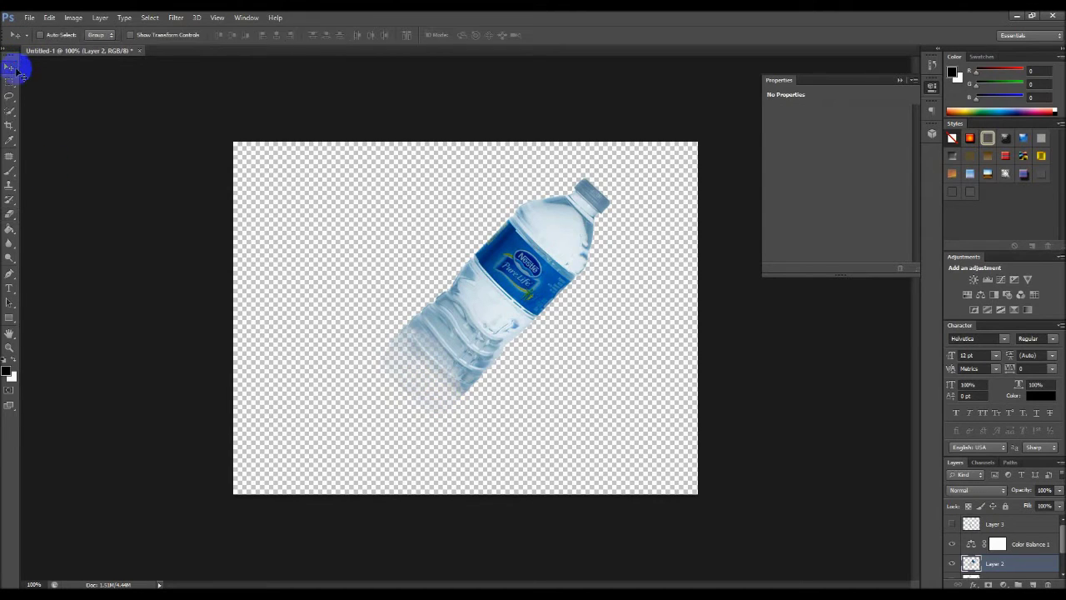
- Show the splash layer again and delete the Color Balance 1 adjustment
left_click(952, 523)
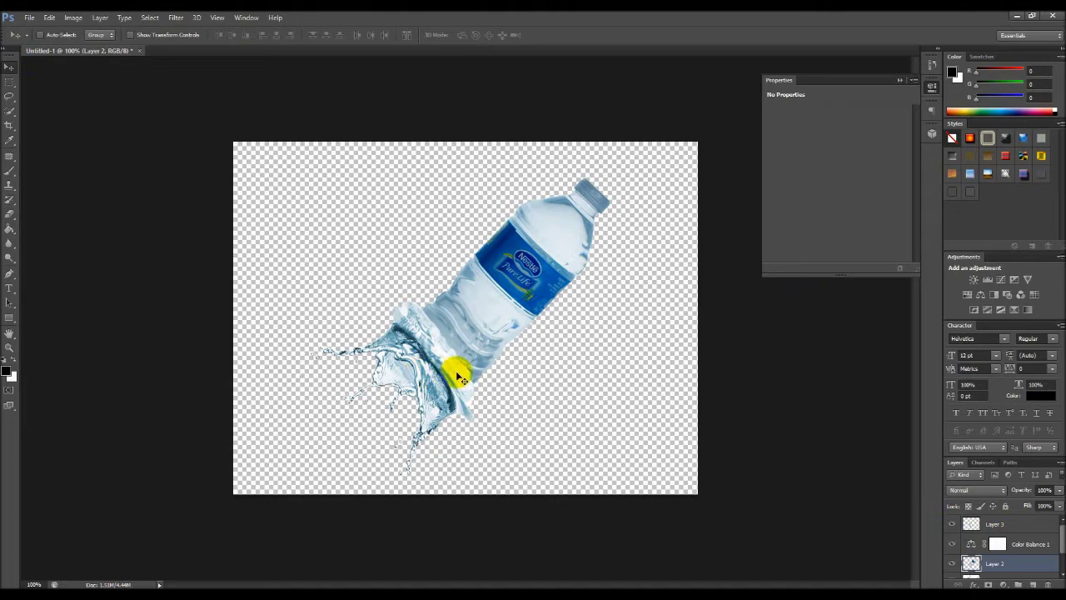
left_click(997, 546)
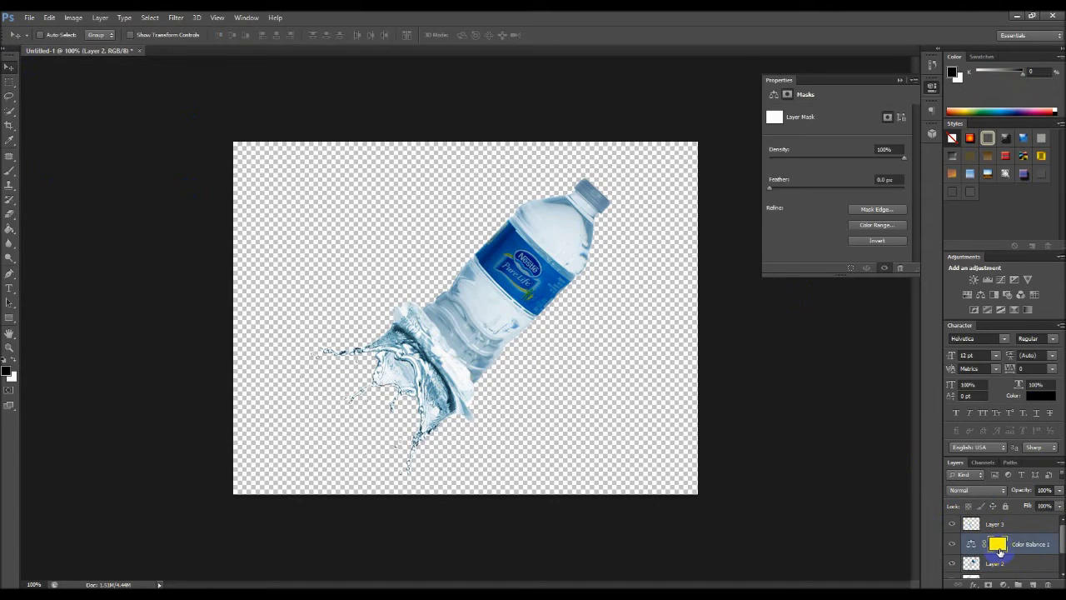
left_click(409, 250)
left_click(542, 316)
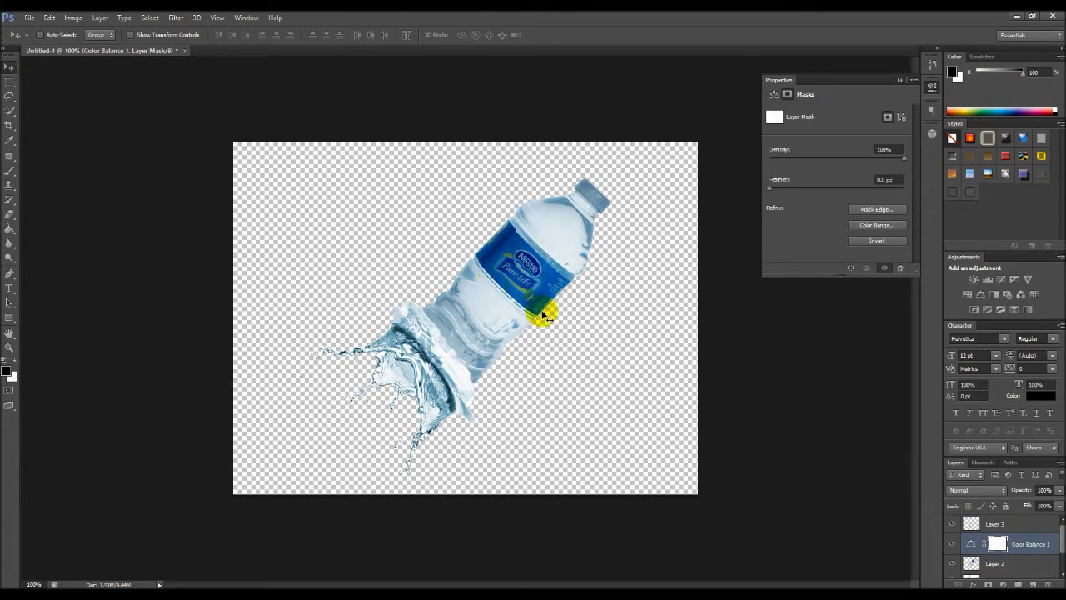
key("Delete")
left_click(511, 405)
left_click(498, 323)
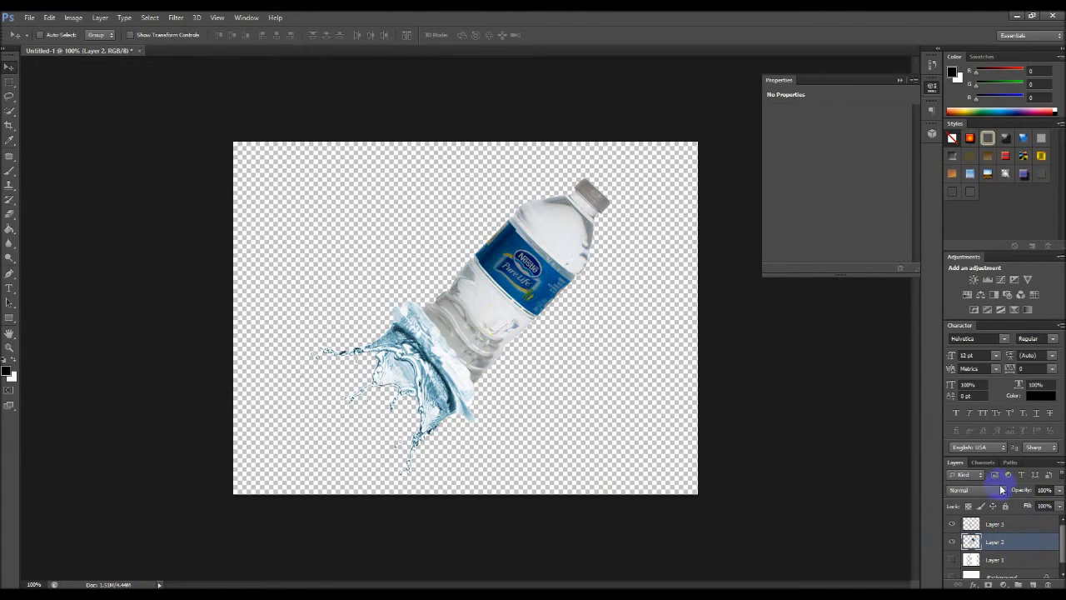
- Add a Hue/Saturation adjustment clipped to the bottle layer
left_click(1003, 584)
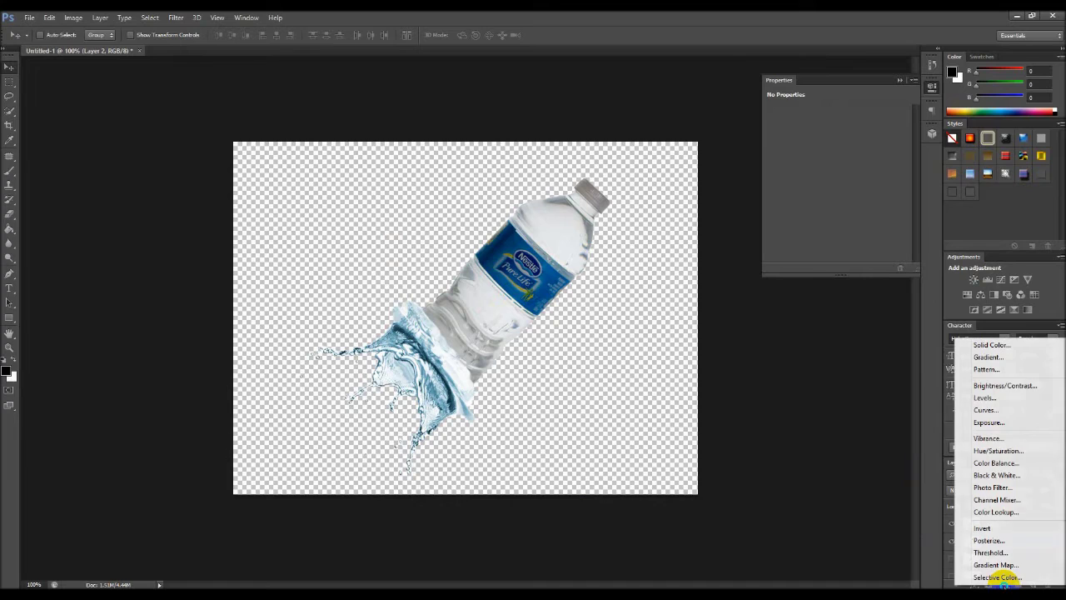
left_click(996, 451)
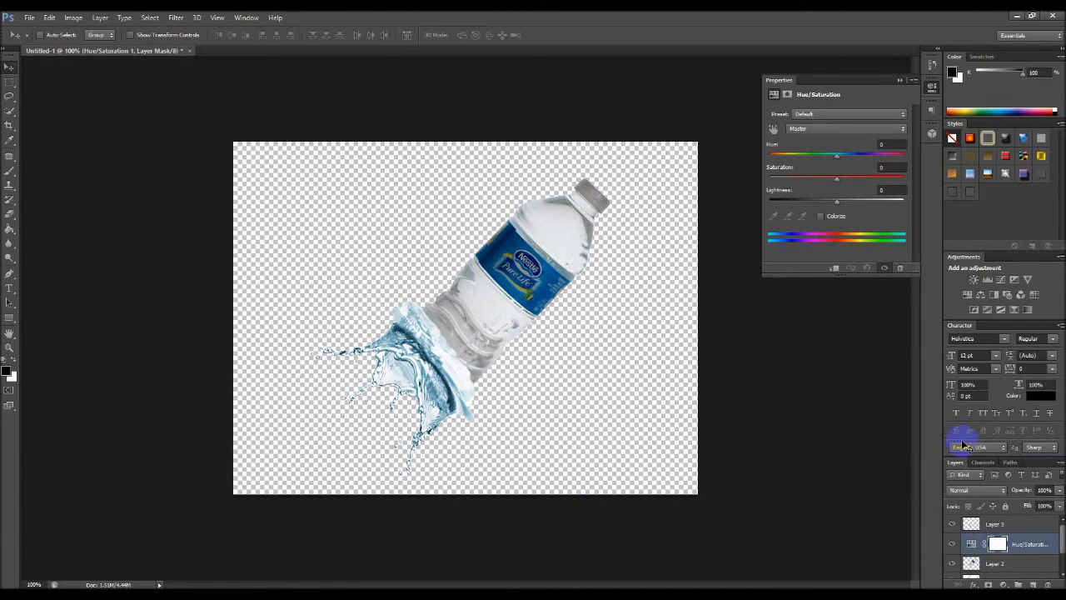
left_click(1060, 463)
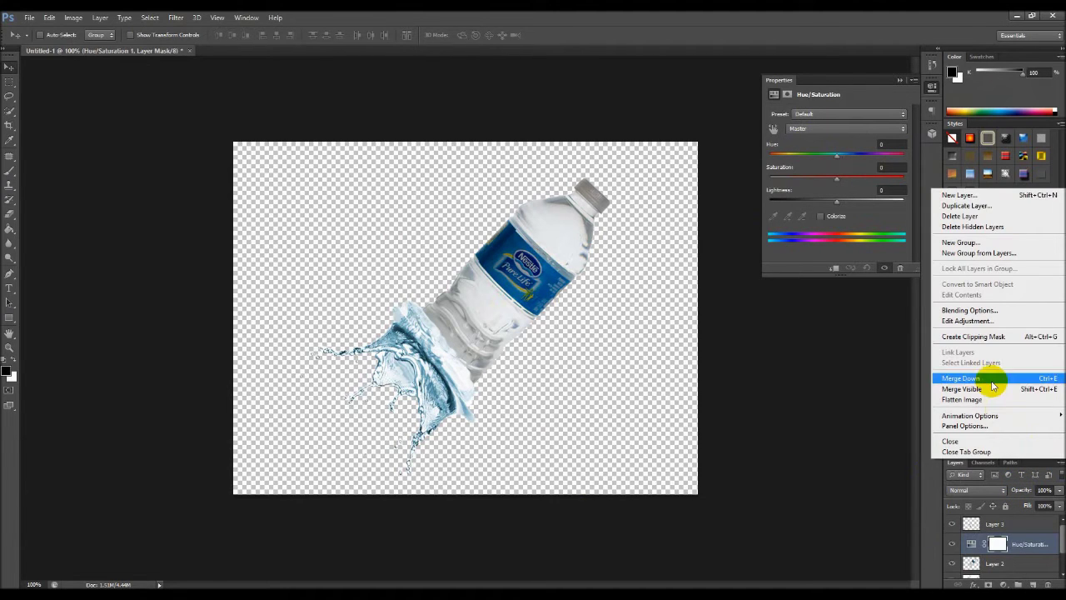
left_click(990, 337)
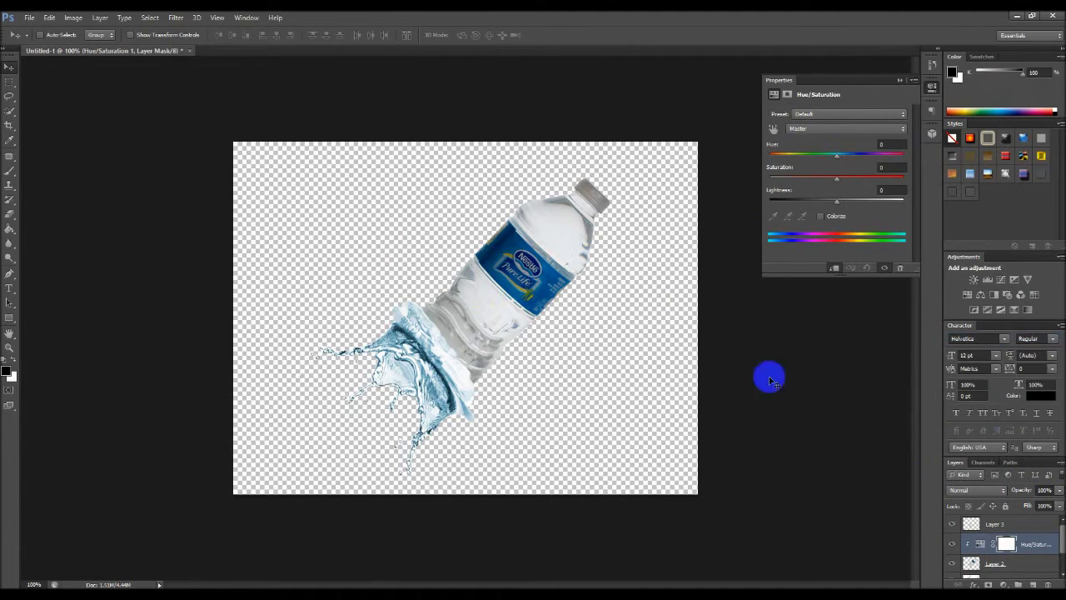
- Tune the bottle's Hue/Saturation hue and lightness sliders to recolour and brighten it
mouse_move(836, 160)
left_mouse_down()
mouse_move(825, 160)
mouse_move(848, 161)
mouse_move(827, 160)
left_mouse_up()
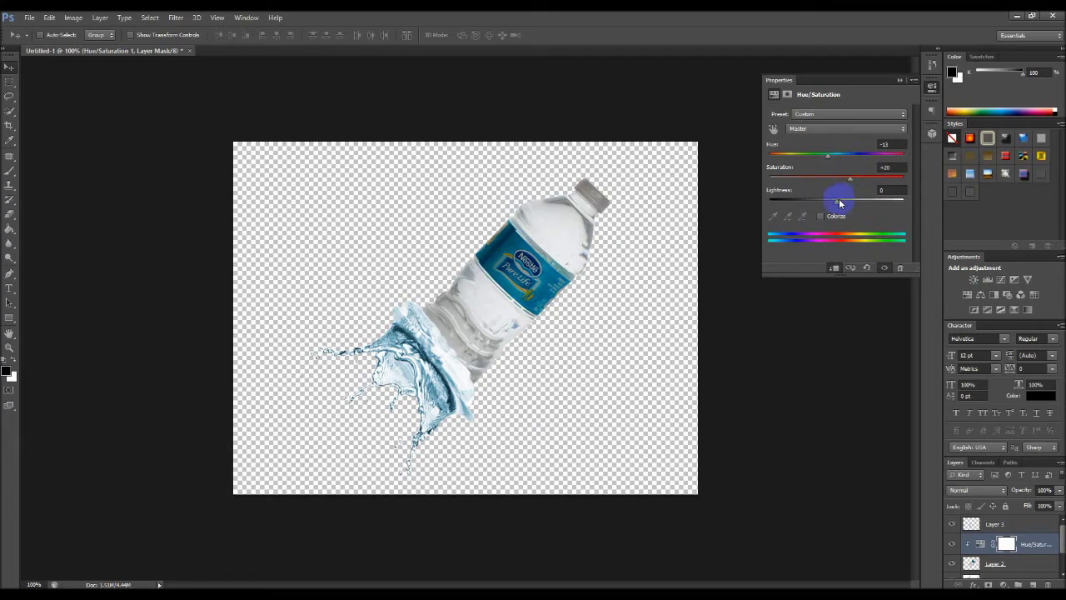
left_click_drag(834, 205, 842, 204)
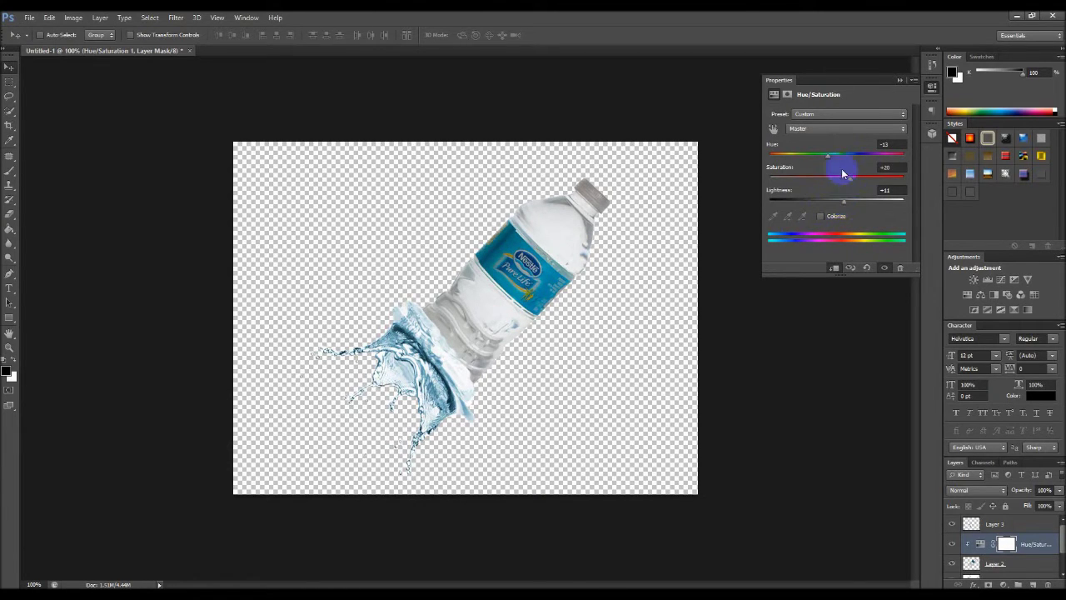
left_click_drag(834, 160, 836, 157)
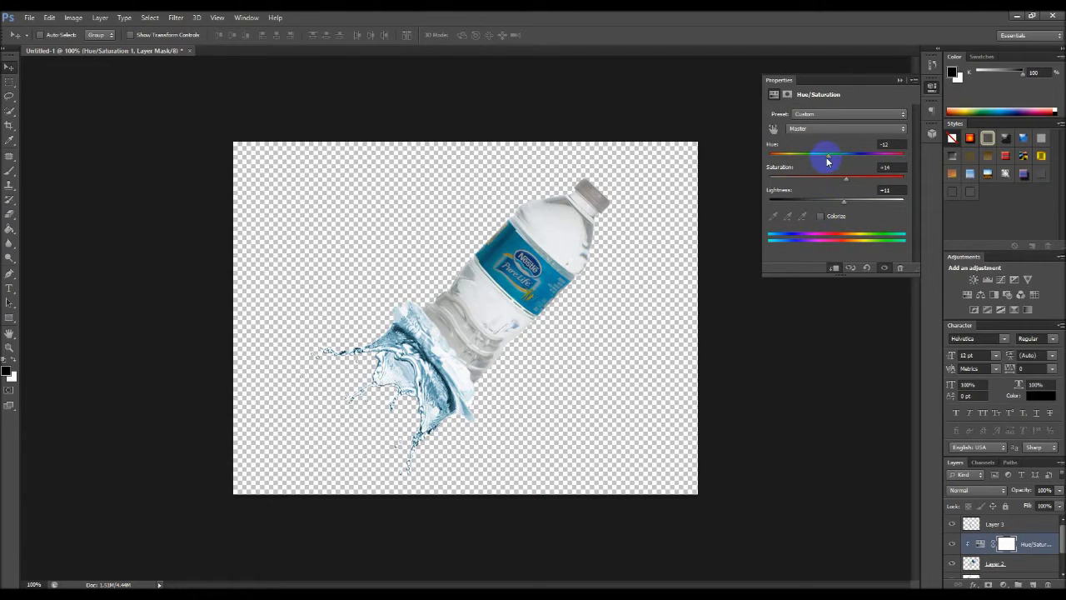
left_click_drag(840, 203, 851, 202)
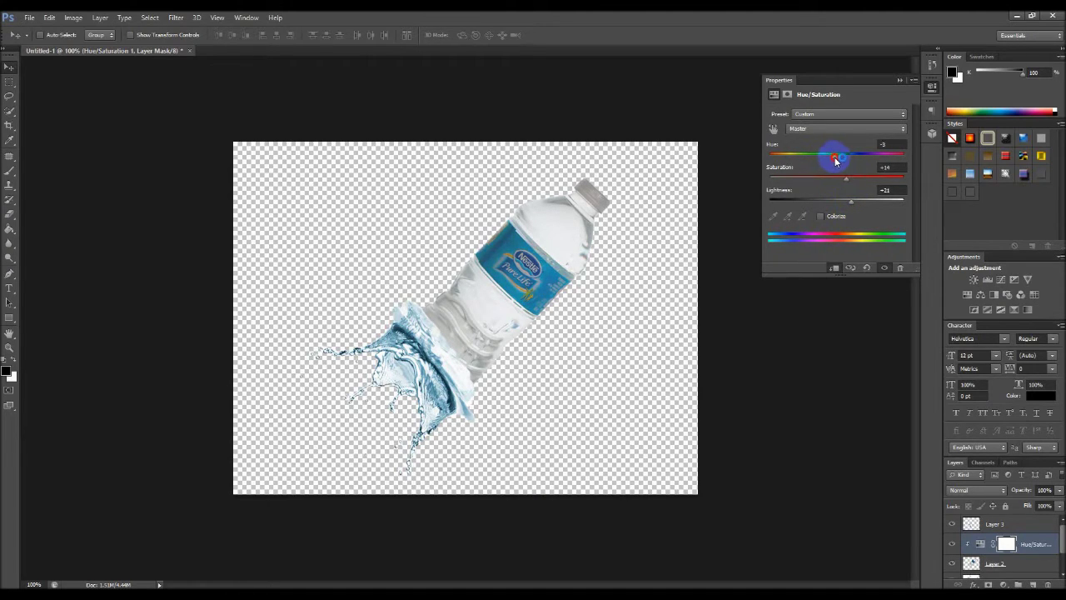
left_click_drag(837, 161, 837, 160)
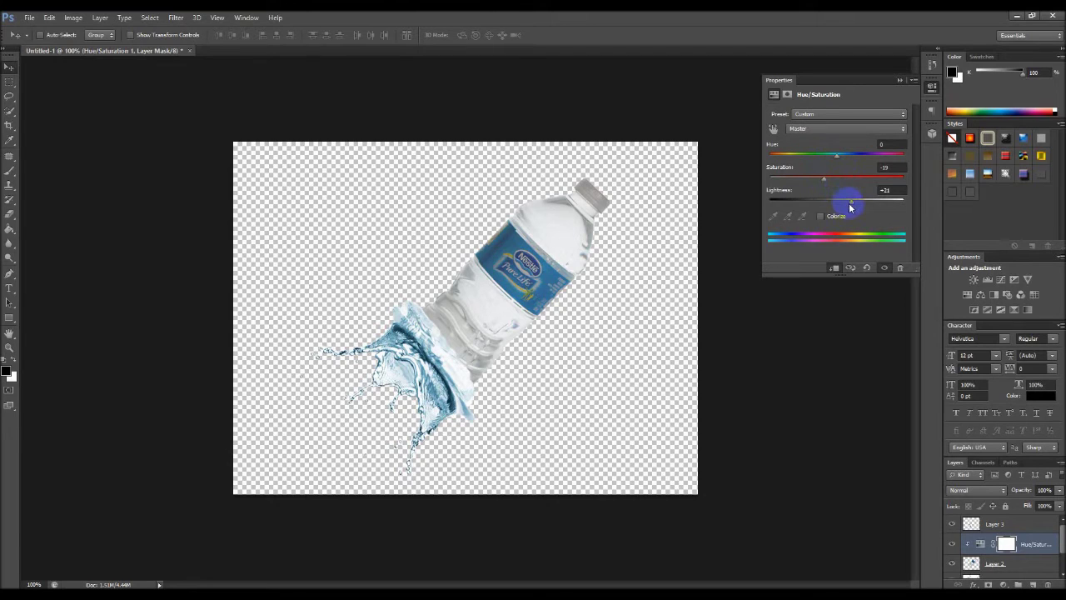
left_click_drag(848, 204, 846, 204)
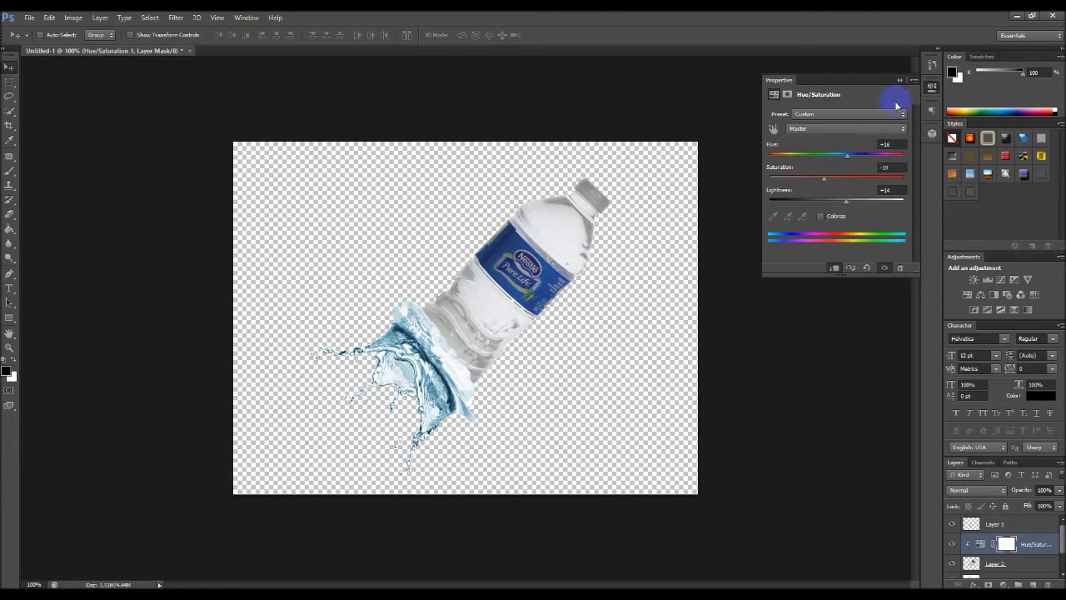
left_click(817, 428)
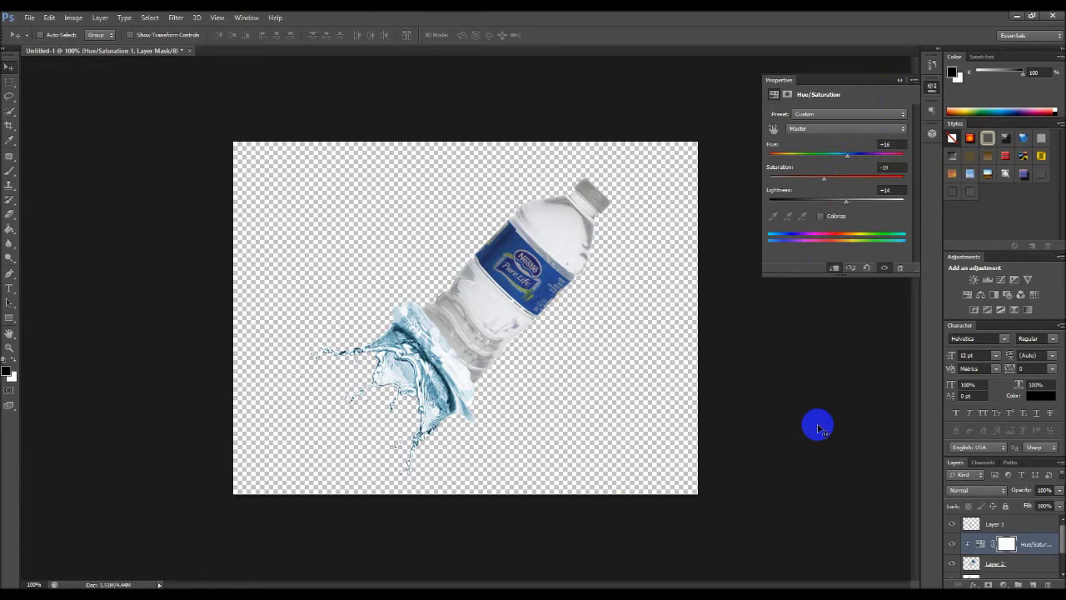
- Add a Color Balance layer above splash Layer 3 with midtones -40 cyan, +33 blue
left_click(1021, 530)
left_click(952, 524)
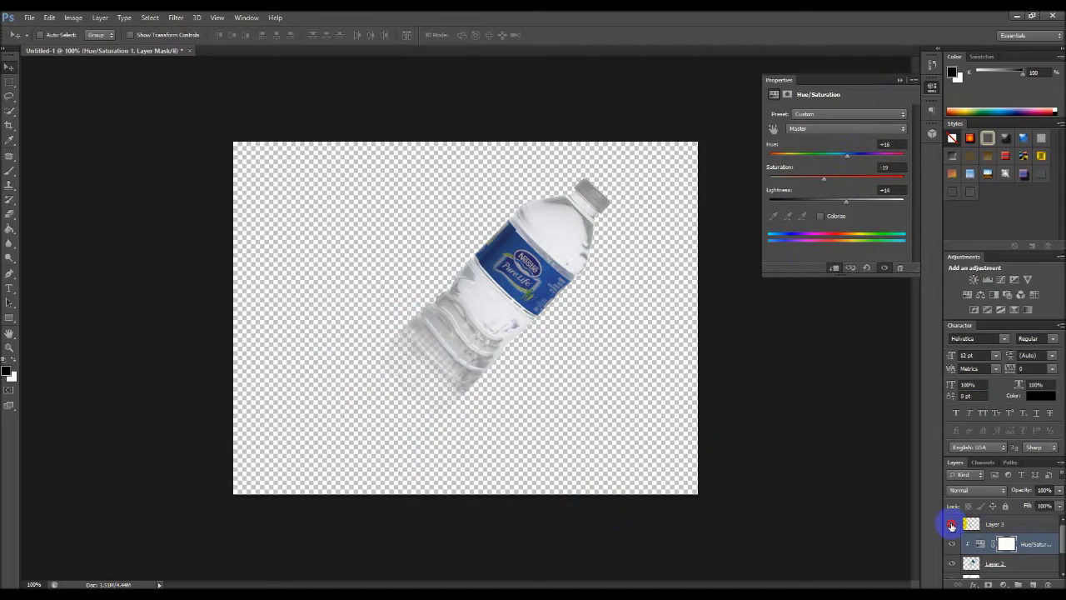
left_click(1010, 528)
left_click(1003, 583)
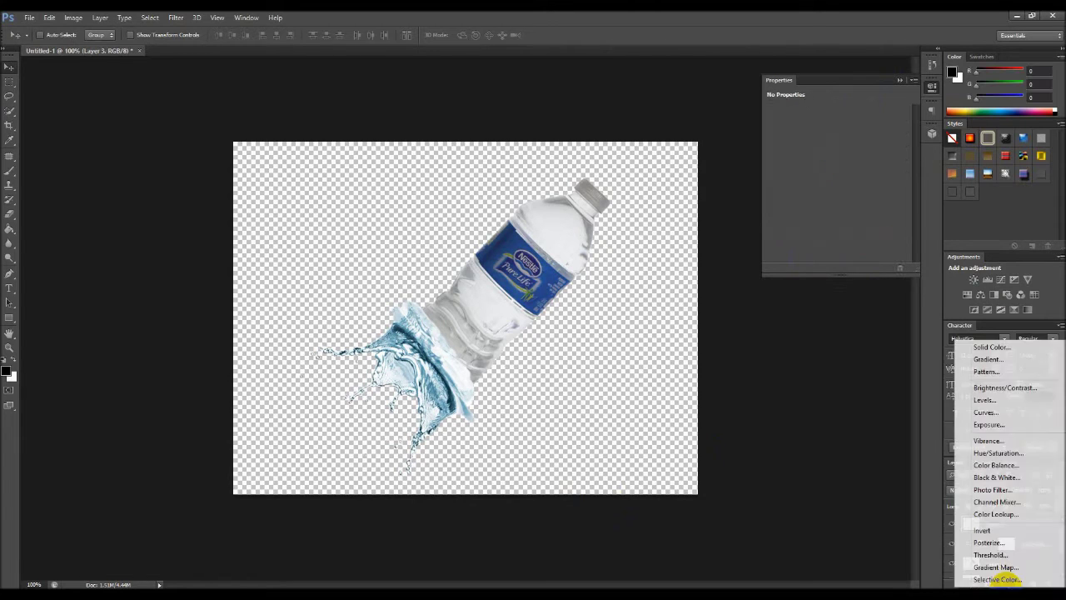
left_click(997, 465)
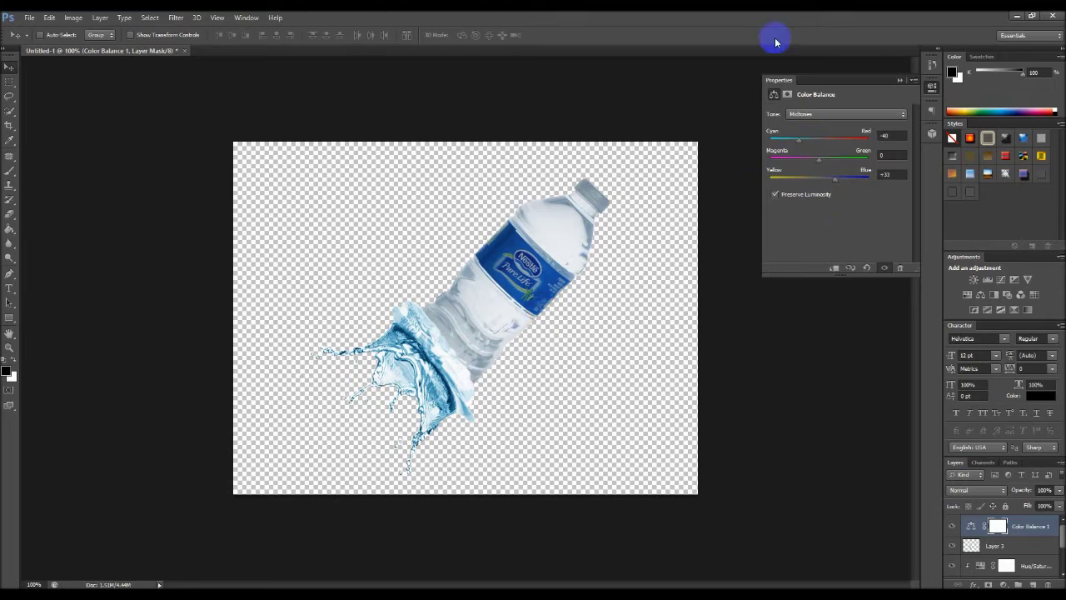
- Select splash Layer 3 and start a Warp transform on it
left_click(900, 80)
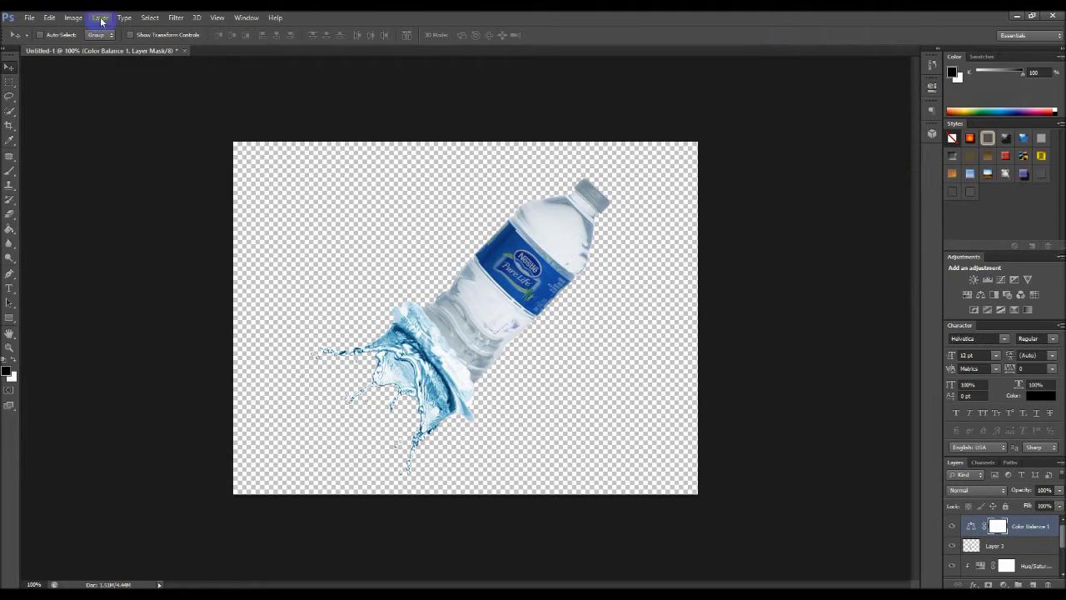
left_click(48, 17)
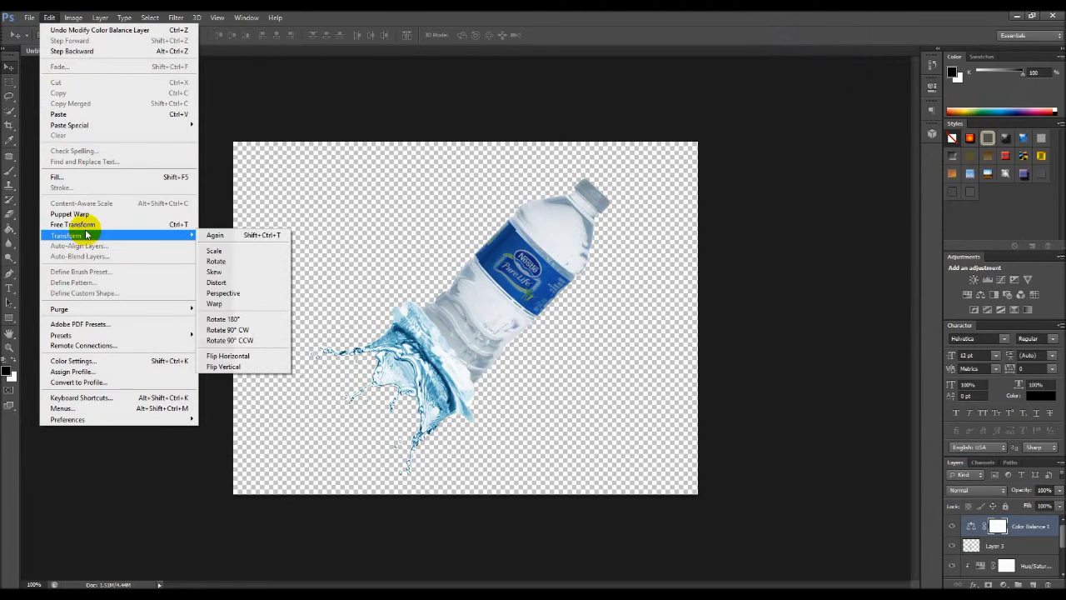
mouse_move(66, 234)
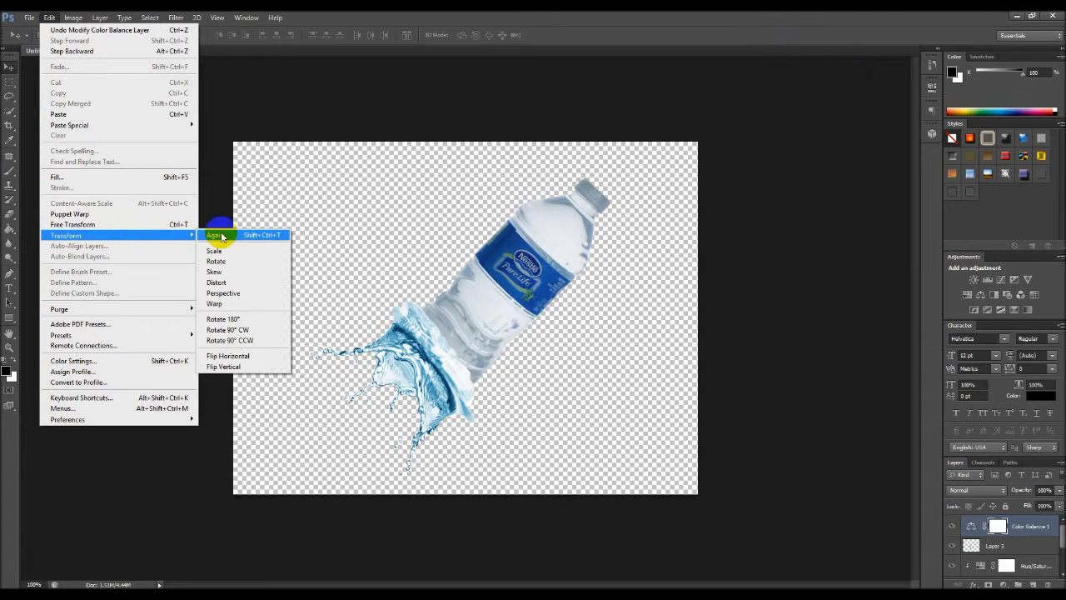
left_click(215, 303)
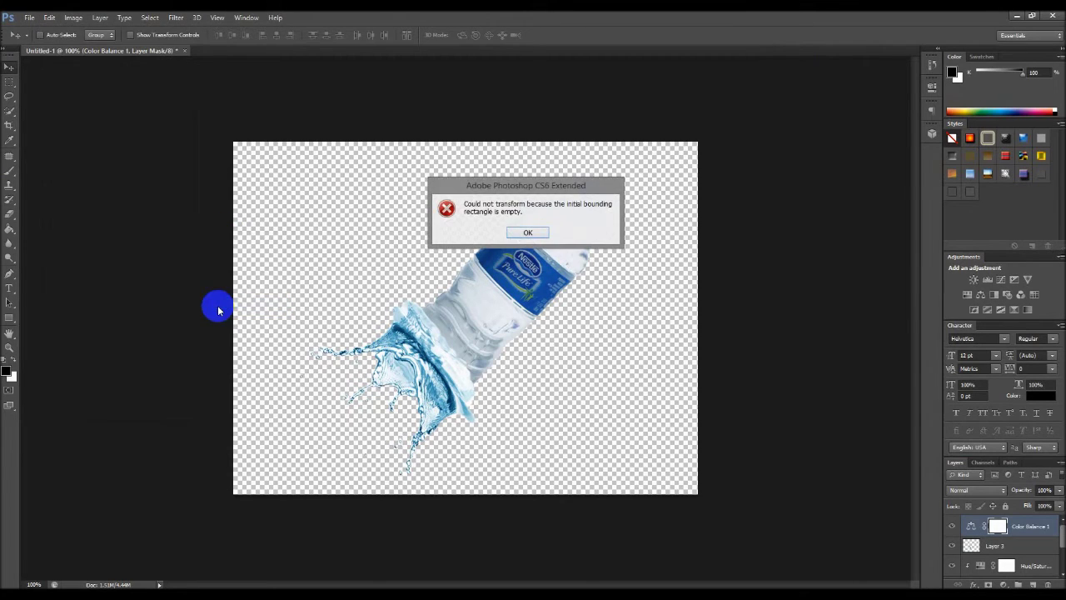
left_click(514, 233)
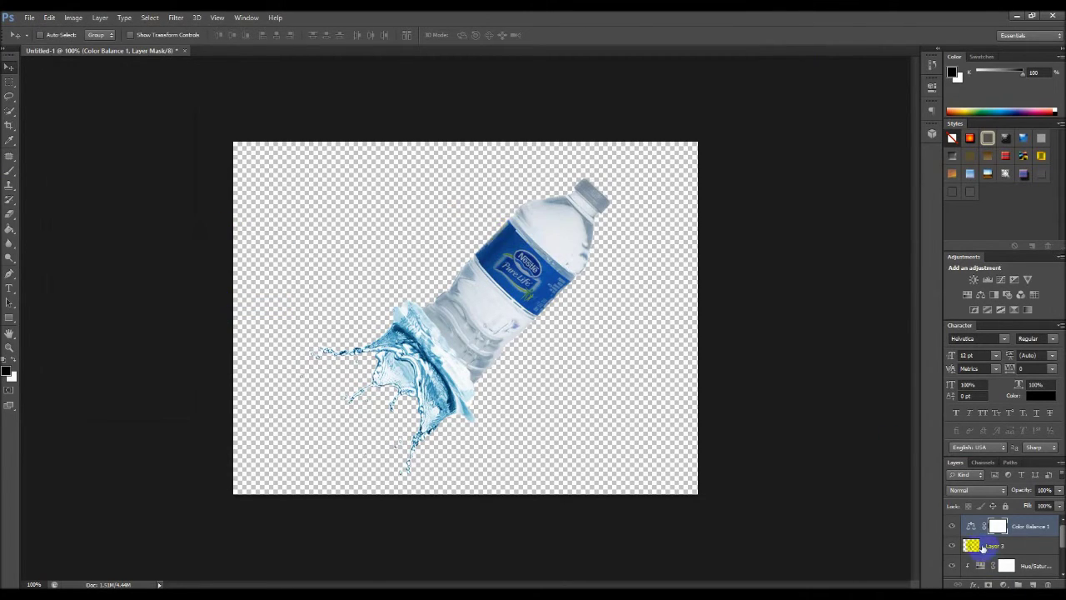
left_click(985, 546)
left_click(50, 17)
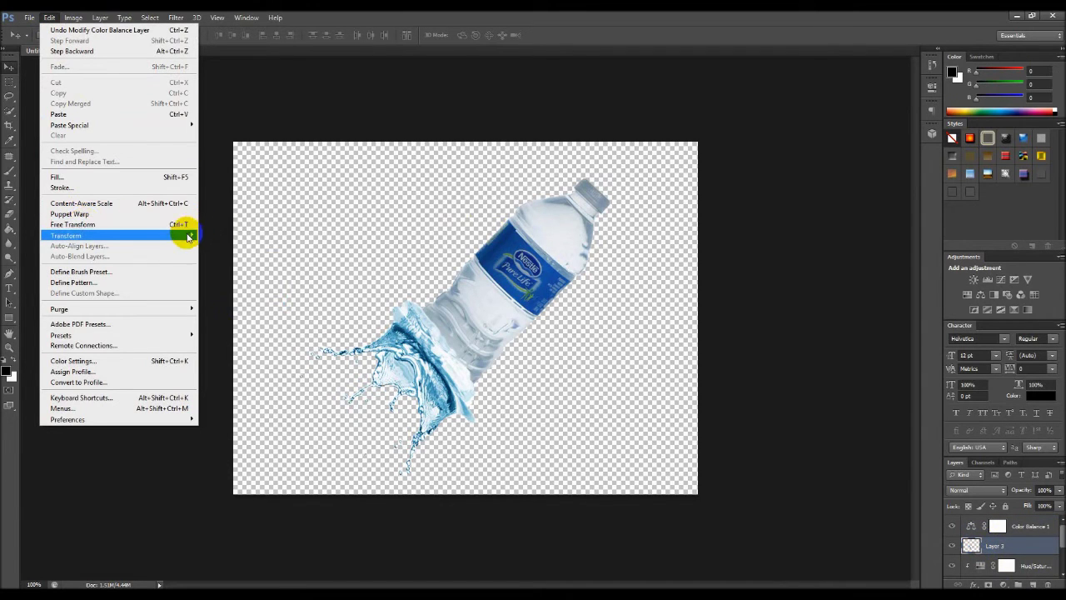
mouse_move(66, 235)
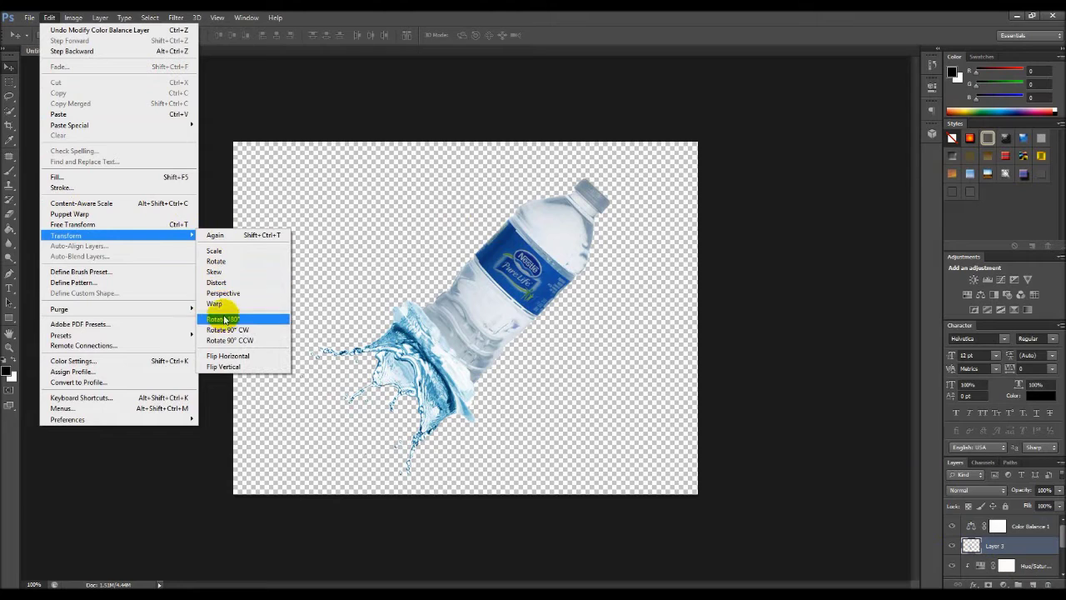
left_click(218, 303)
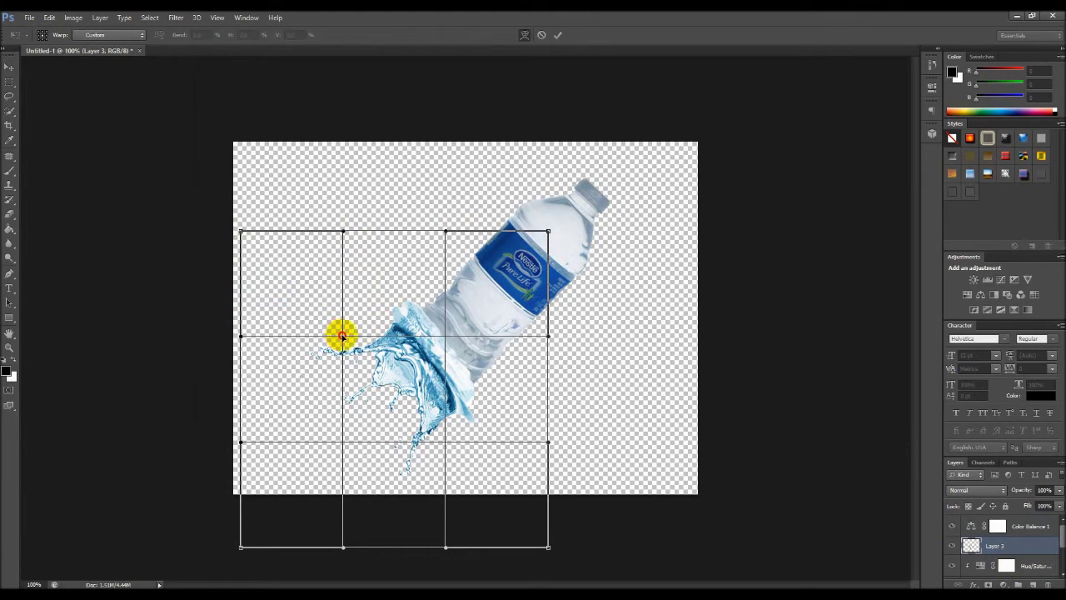
- Bend the warp grid so the splash curves around the bottle neck
left_click_drag(347, 342, 407, 321)
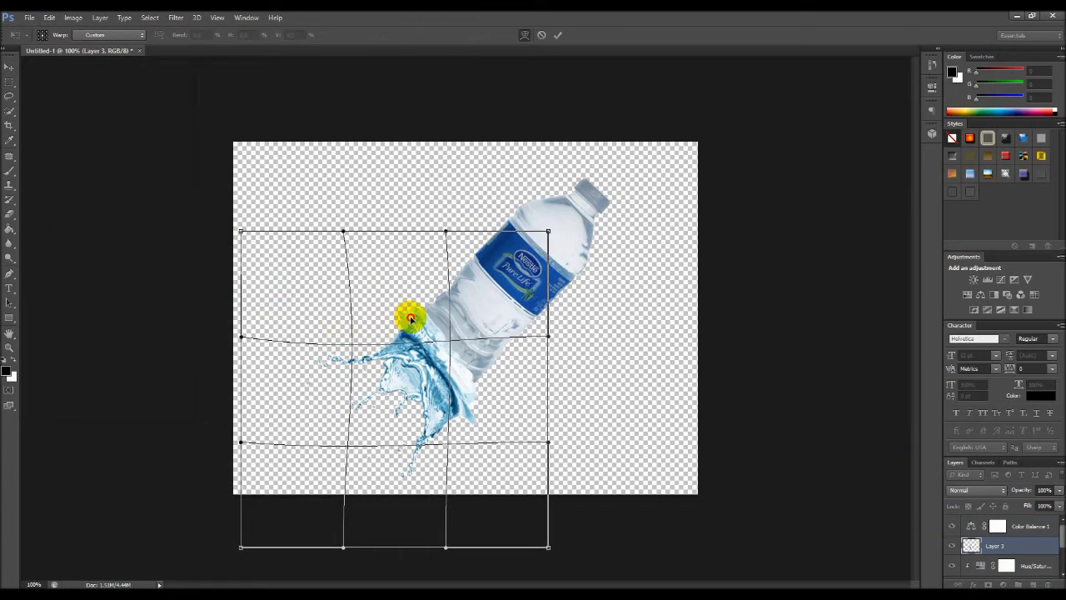
left_click_drag(407, 321, 471, 388)
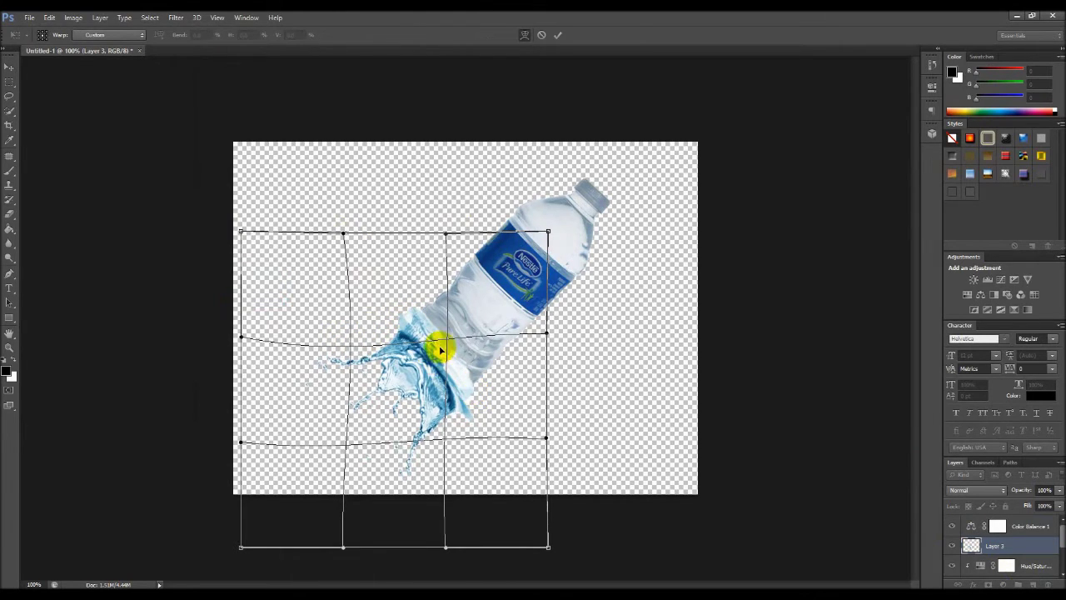
left_click_drag(446, 232, 405, 278)
mouse_move(467, 392)
left_mouse_down()
mouse_move(351, 354)
mouse_move(439, 402)
left_mouse_up()
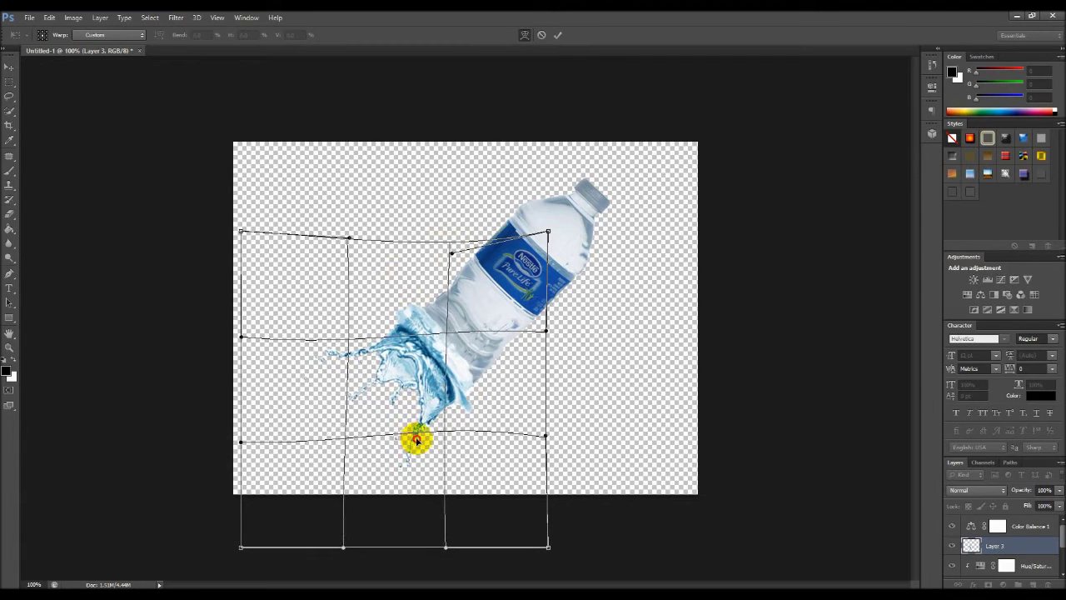
mouse_move(404, 430)
left_mouse_down()
mouse_move(329, 357)
mouse_move(424, 316)
mouse_move(416, 319)
left_mouse_up()
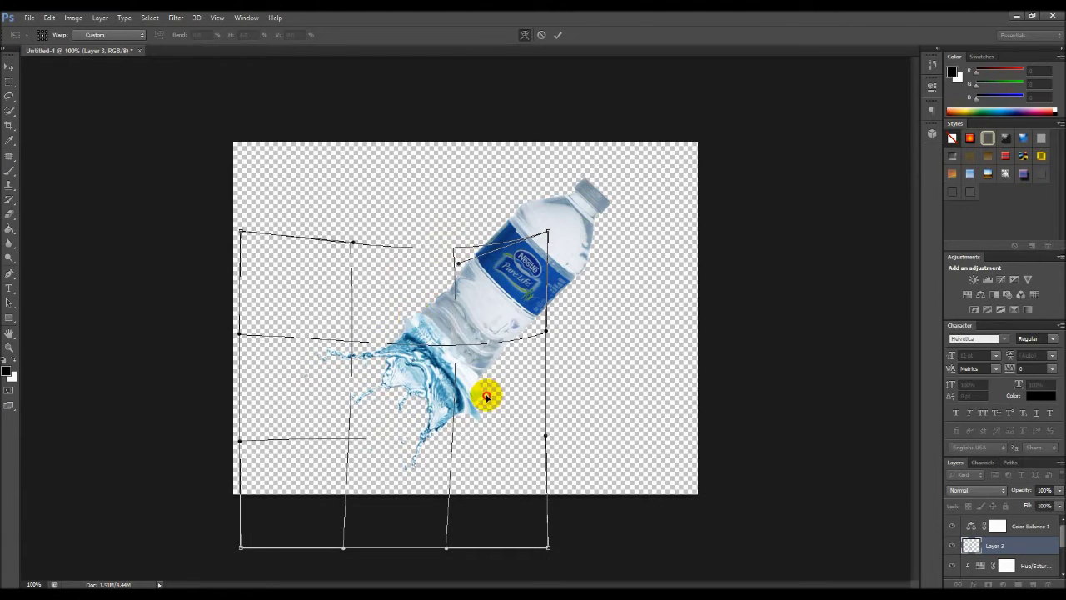
left_click_drag(486, 396, 481, 386)
left_click_drag(388, 298, 400, 309)
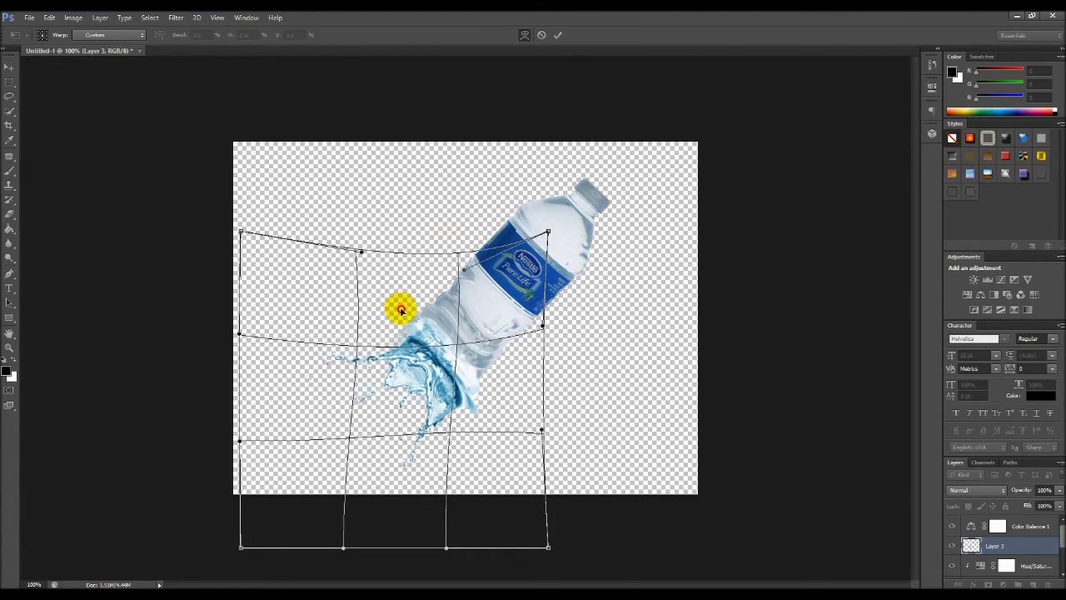
left_click_drag(464, 375, 474, 386)
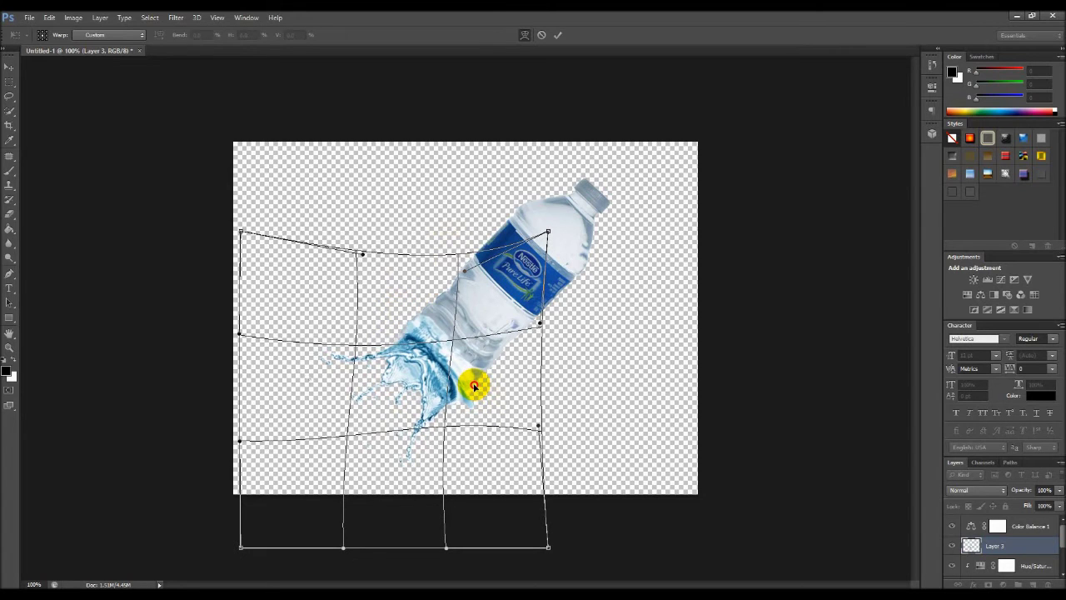
- Reshape the splash's left, top and bottom edges to hug the bottle, then apply the warp
mouse_move(311, 381)
left_mouse_down()
mouse_move(314, 349)
mouse_move(291, 376)
left_mouse_up()
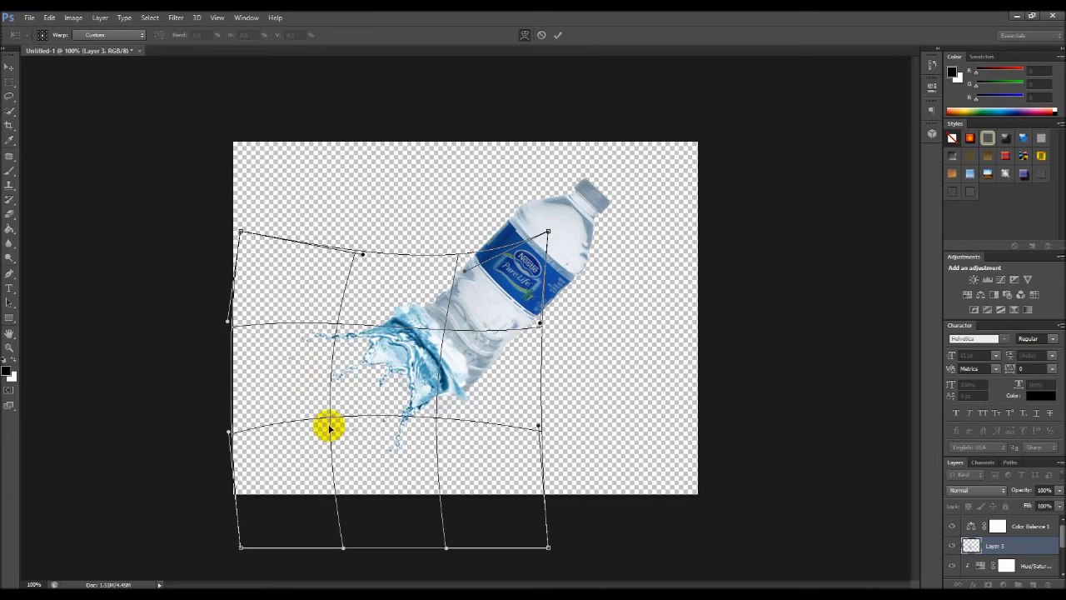
left_click_drag(379, 467, 381, 471)
left_click_drag(304, 428, 292, 471)
left_click_drag(300, 405, 307, 381)
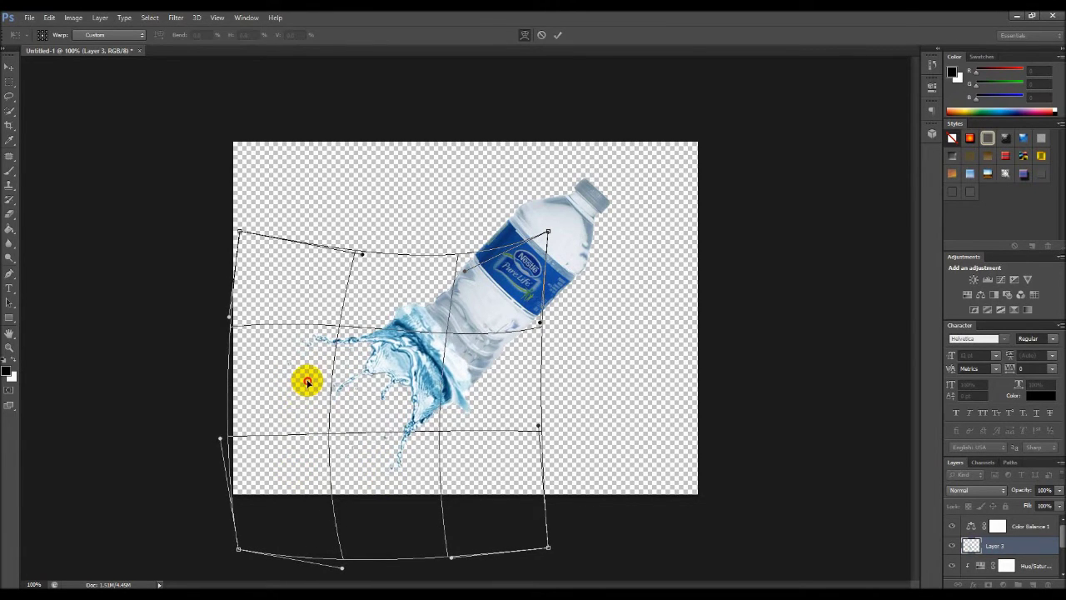
left_click_drag(409, 297, 414, 311)
left_click_drag(239, 231, 241, 223)
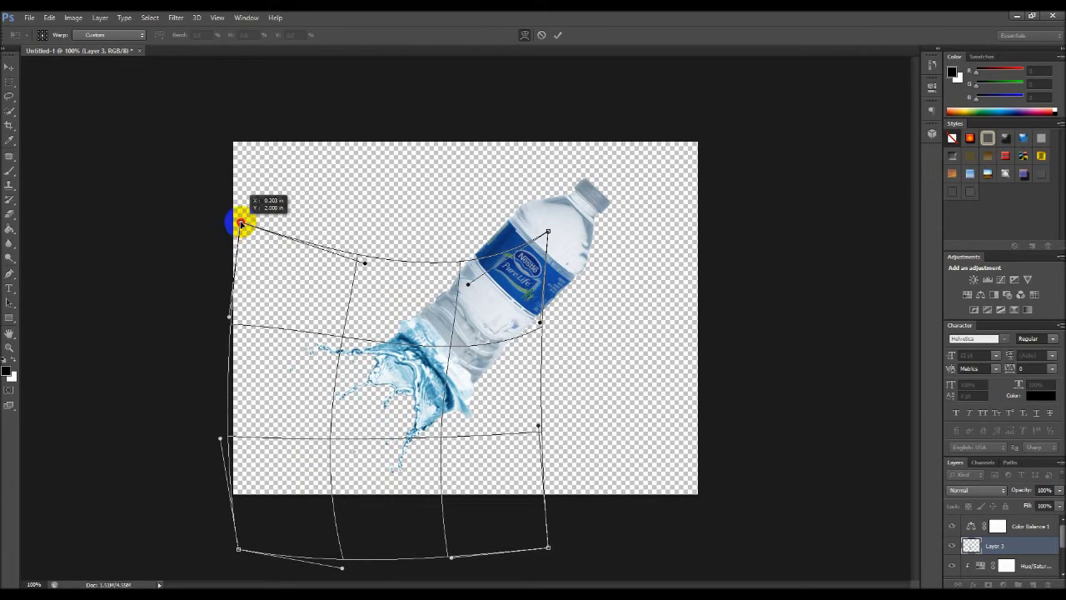
mouse_move(365, 268)
left_mouse_down()
mouse_move(372, 286)
mouse_move(362, 275)
left_mouse_up()
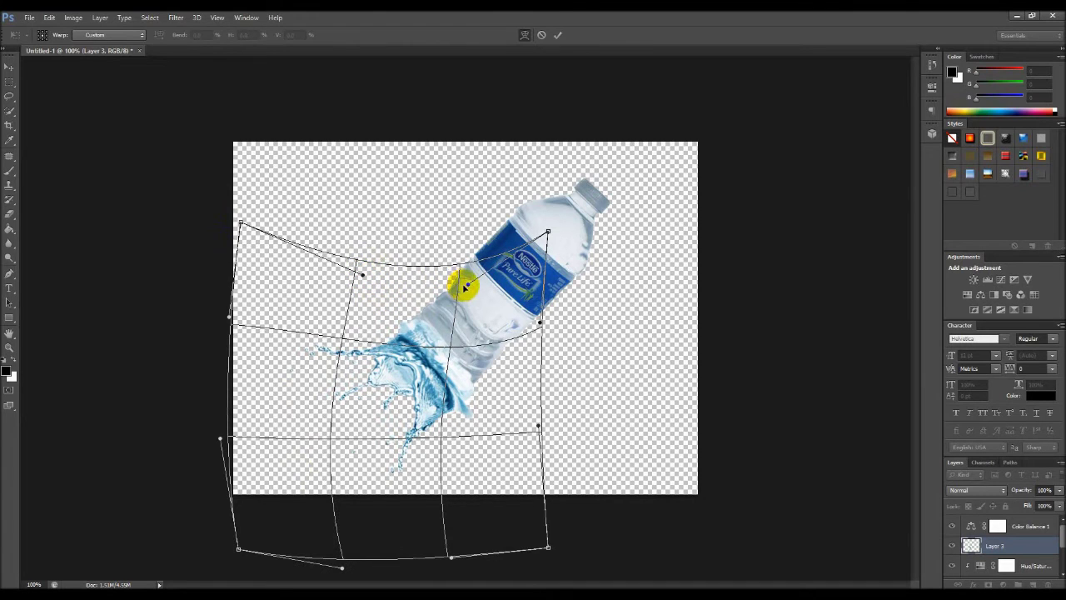
left_click_drag(452, 556, 452, 577)
left_click_drag(538, 424, 517, 411)
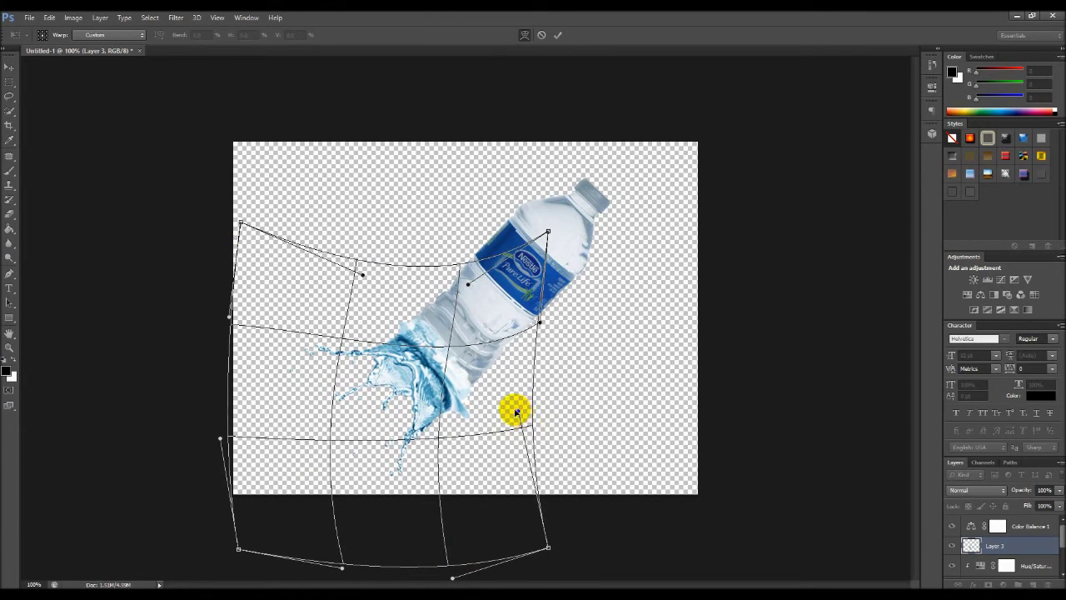
key("Return")
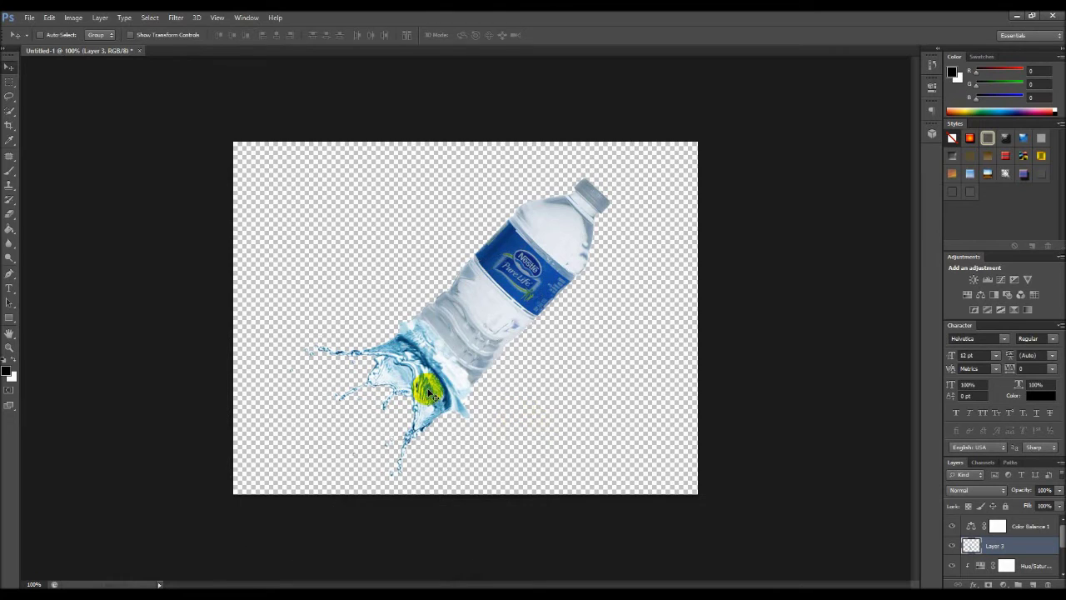
- Rotate the splash about -2.3° and a bit more, nudge it down, and add a layer mask
key("ctrl+t")
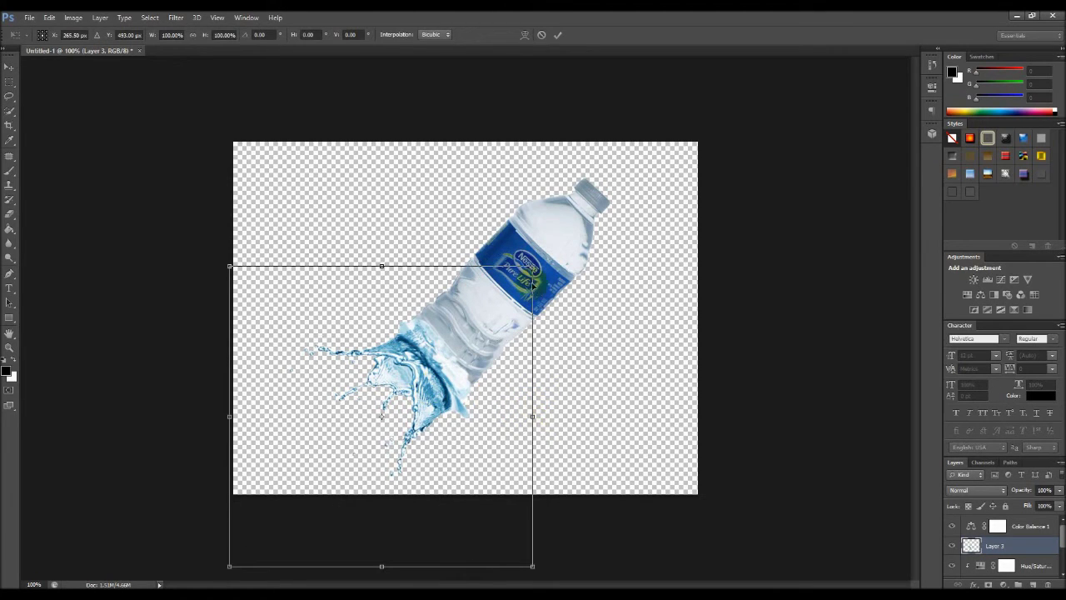
left_click_drag(548, 257, 541, 250)
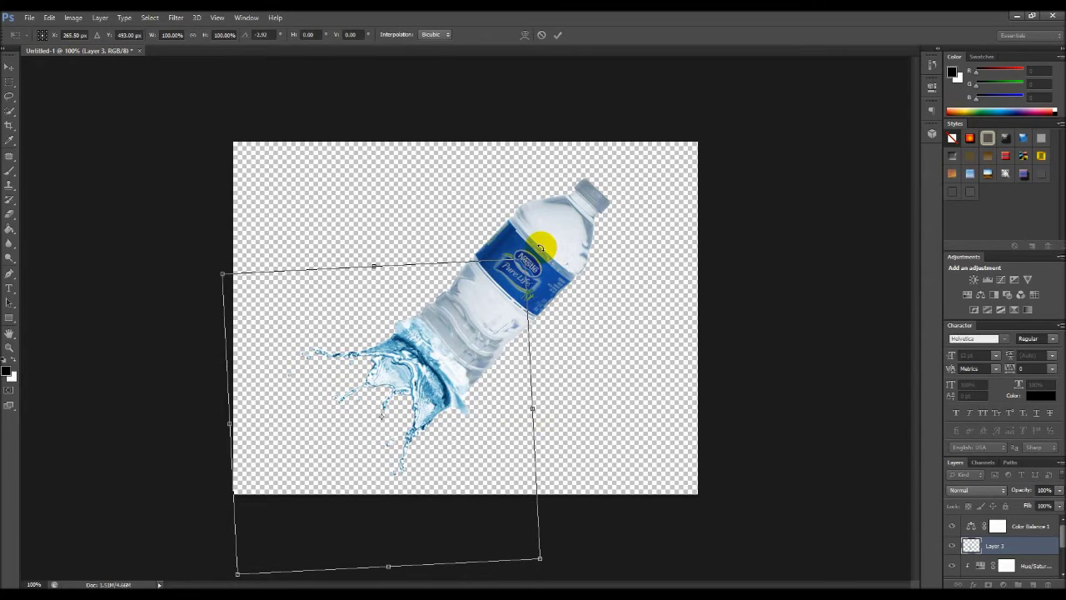
key("Return")
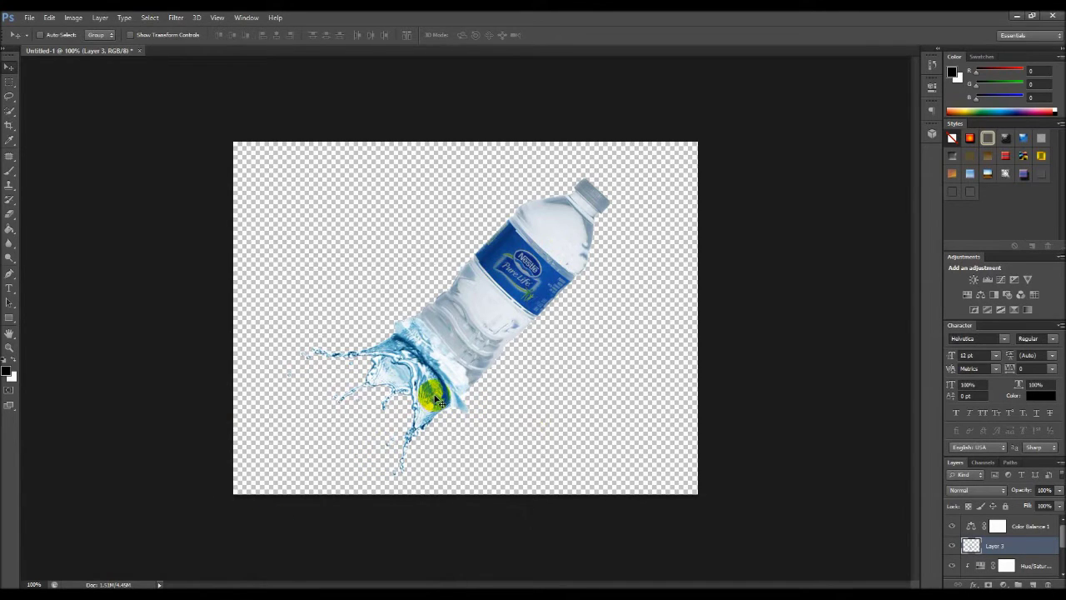
key("ctrl+t")
left_click_drag(546, 566, 552, 557)
left_click_drag(445, 372, 444, 383)
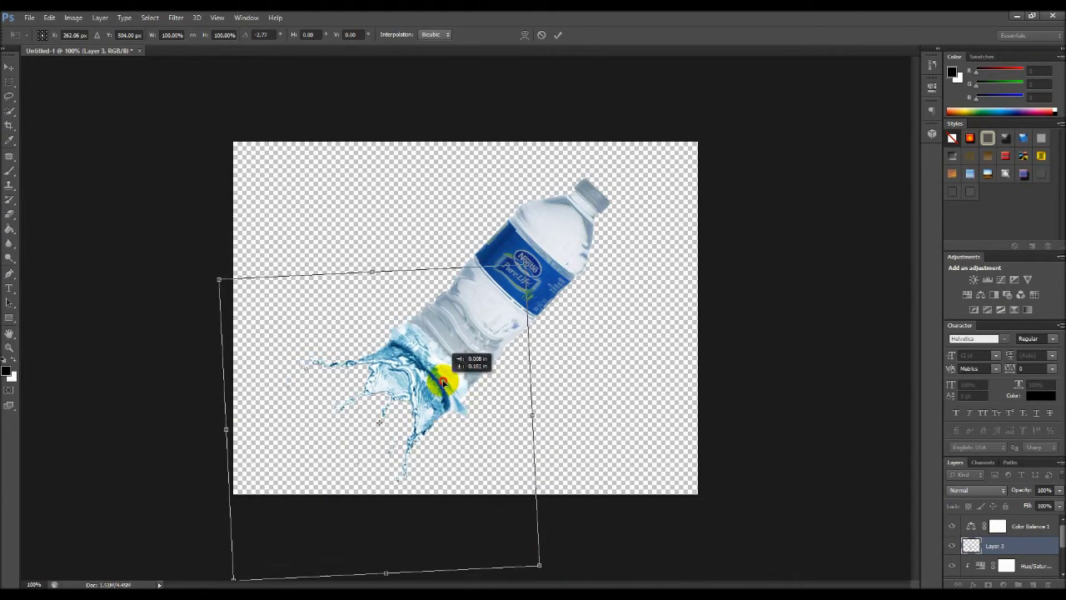
key("Return")
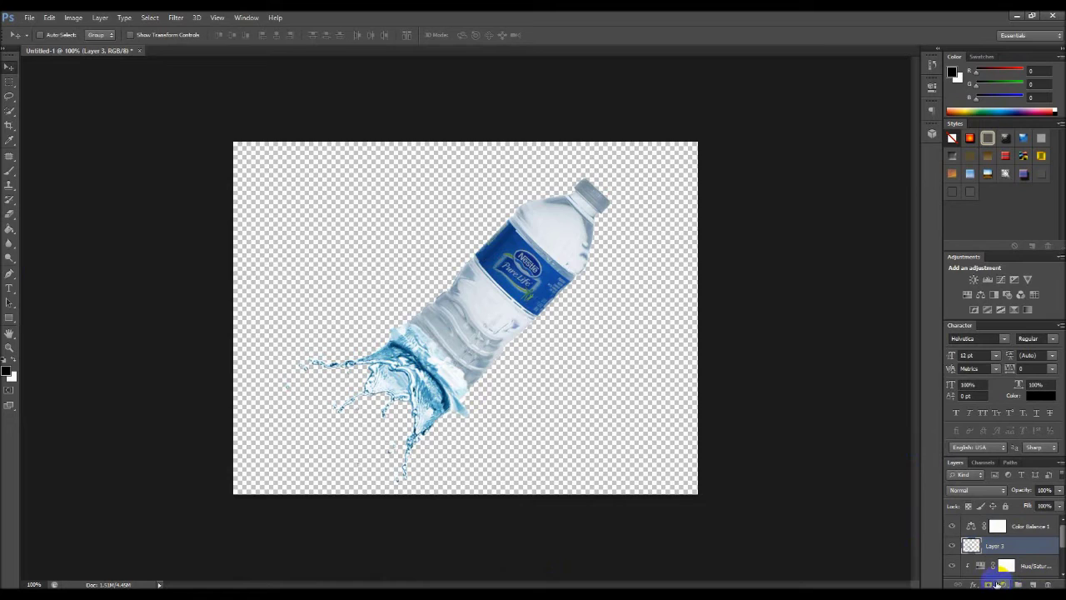
left_click(992, 584)
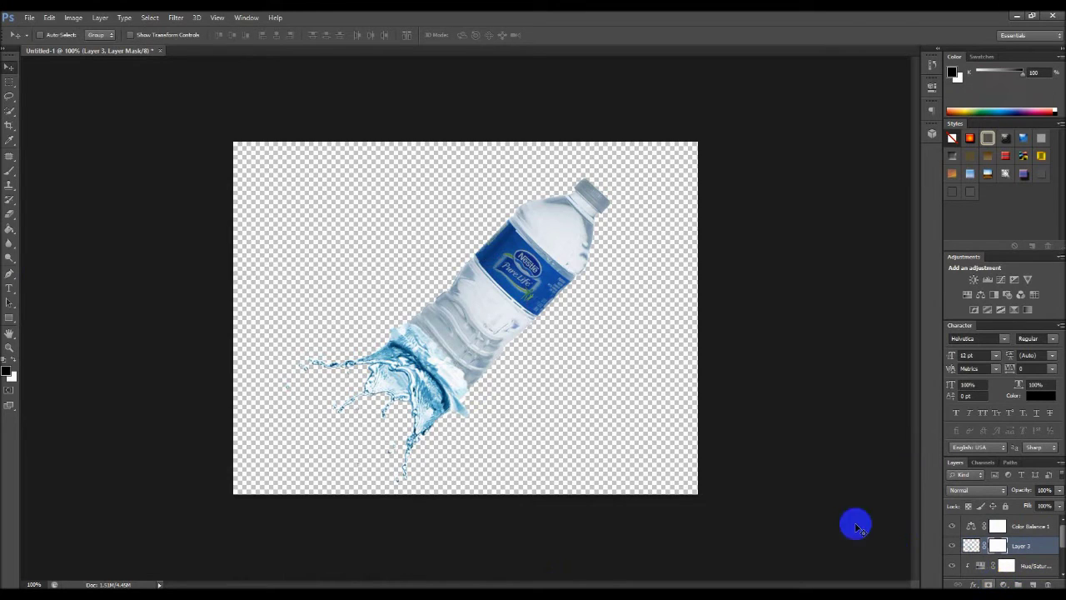
- Set the eraser to 36% opacity and, at 200% zoom, hide the splash edge near the neck
left_click(14, 217)
left_click(38, 214)
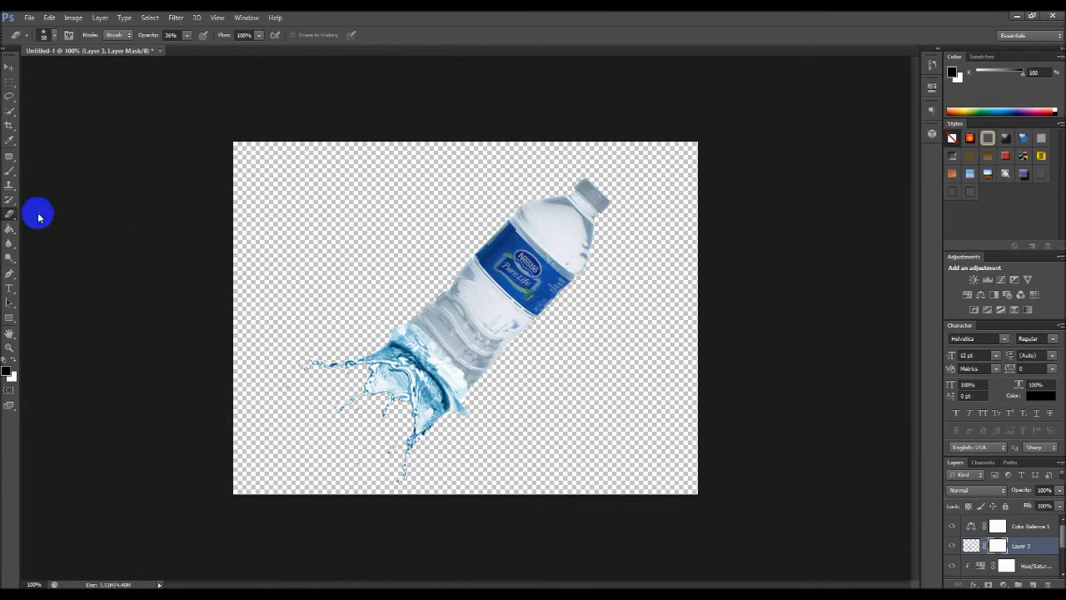
left_click(167, 34)
type("36")
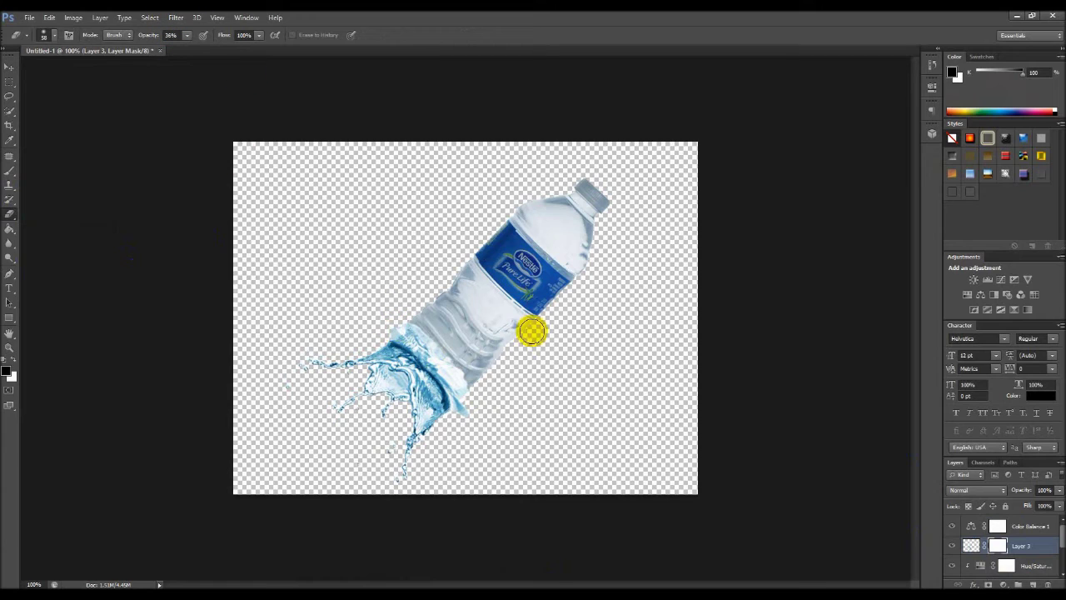
left_click_drag(386, 325, 392, 318)
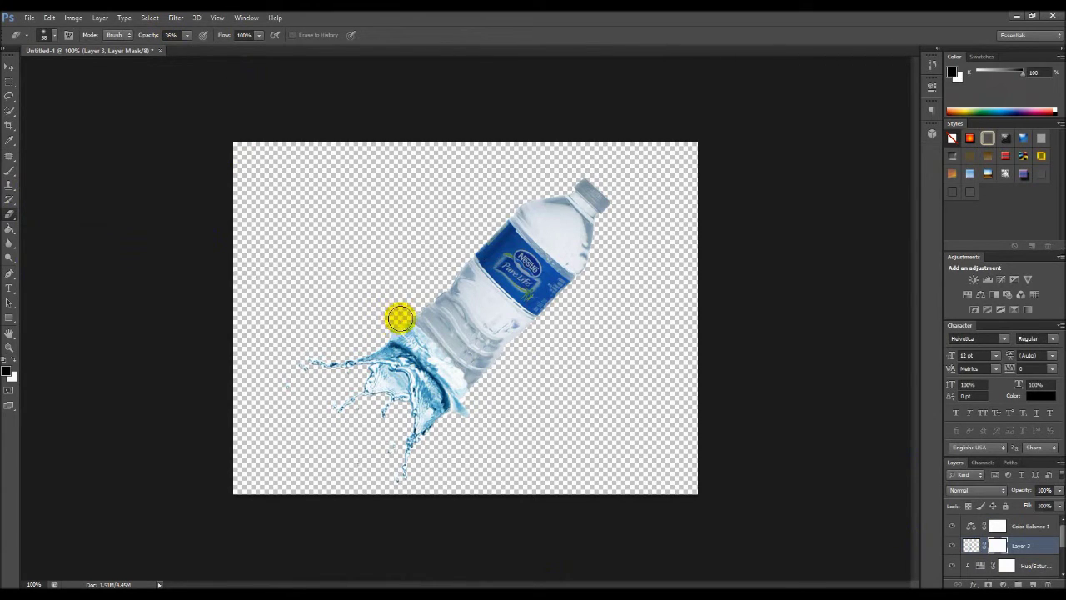
key("ctrl+plus")
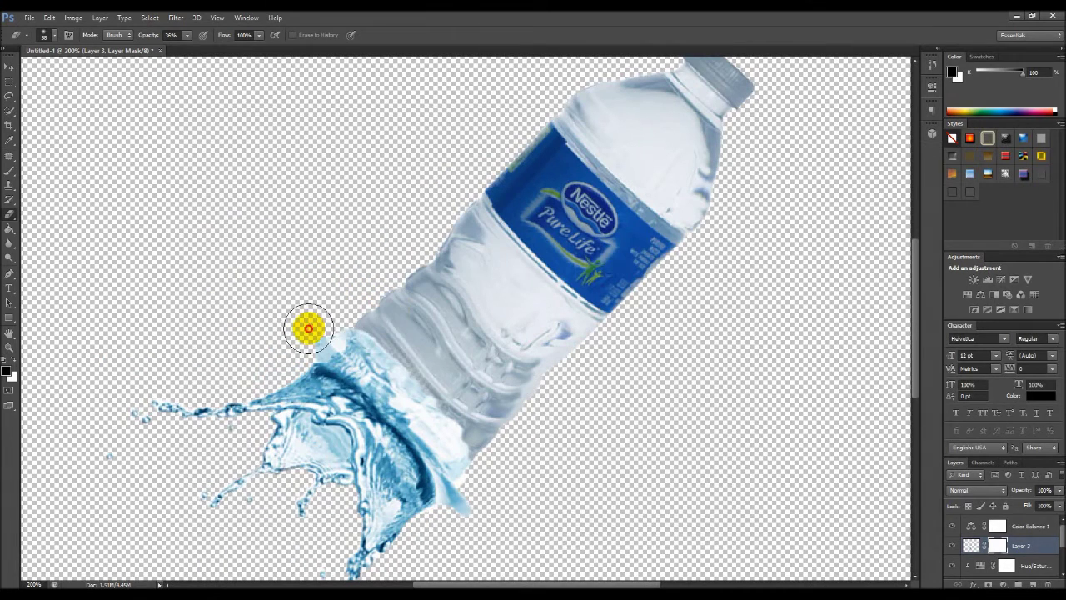
left_click_drag(317, 327, 310, 319)
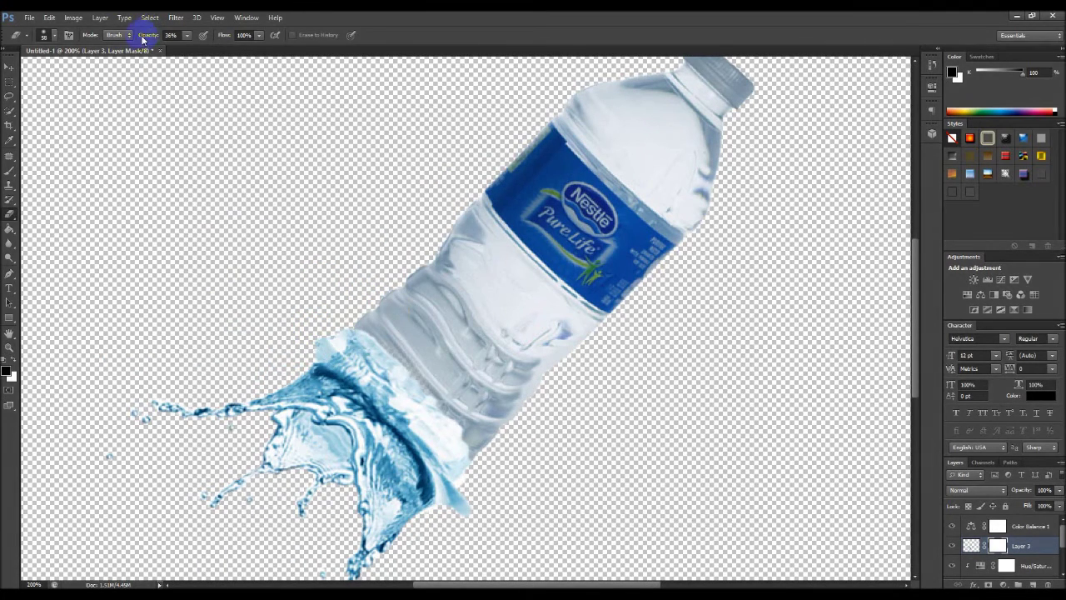
- Soften the splash edge along the bottle neck with a 33 px brush
left_click(46, 38)
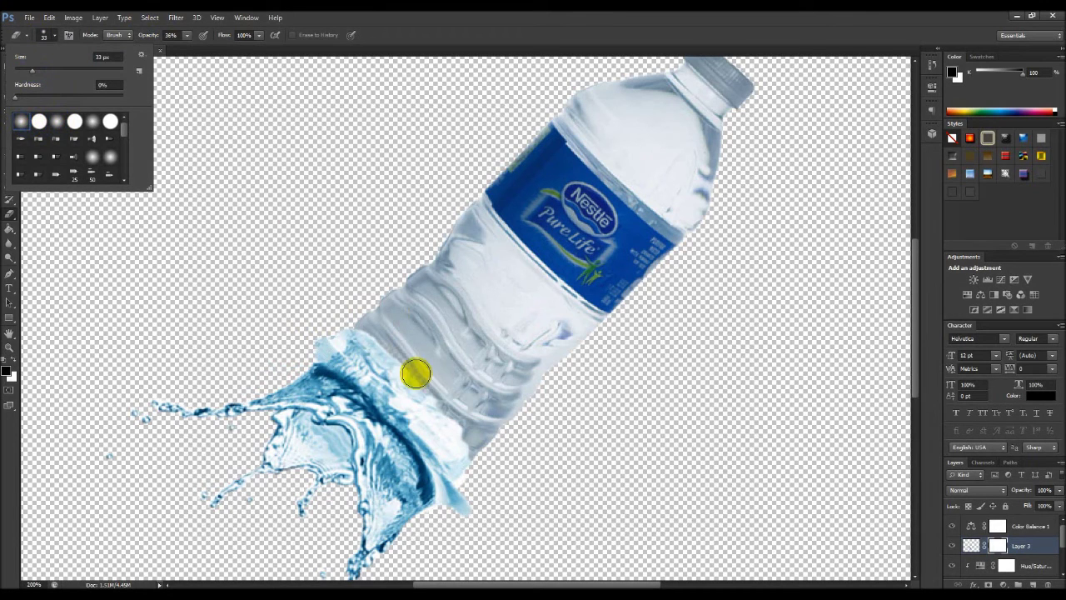
left_click(348, 324)
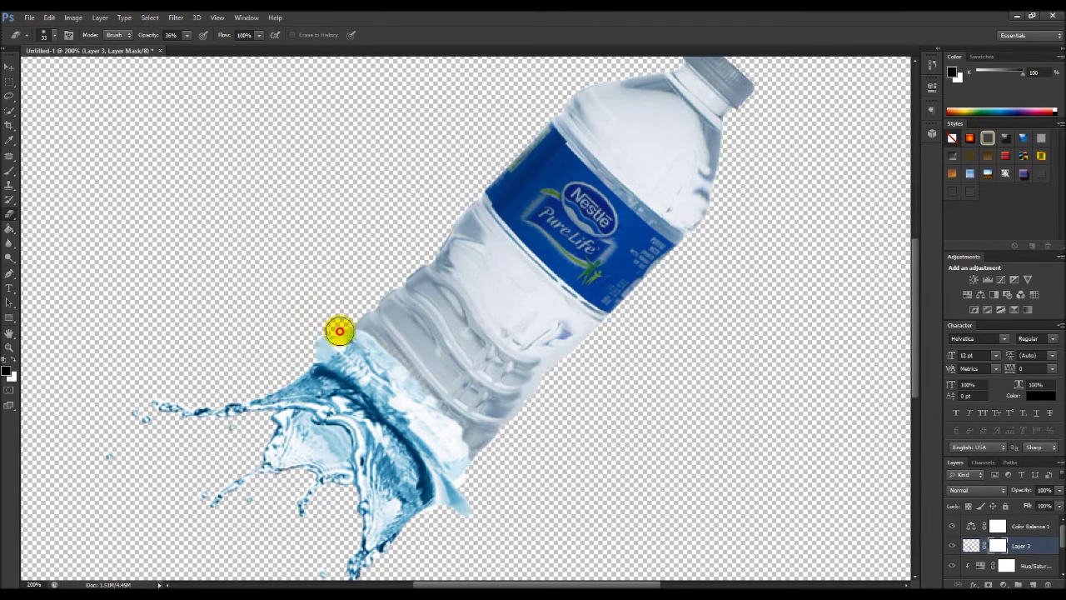
left_click_drag(345, 332, 323, 328)
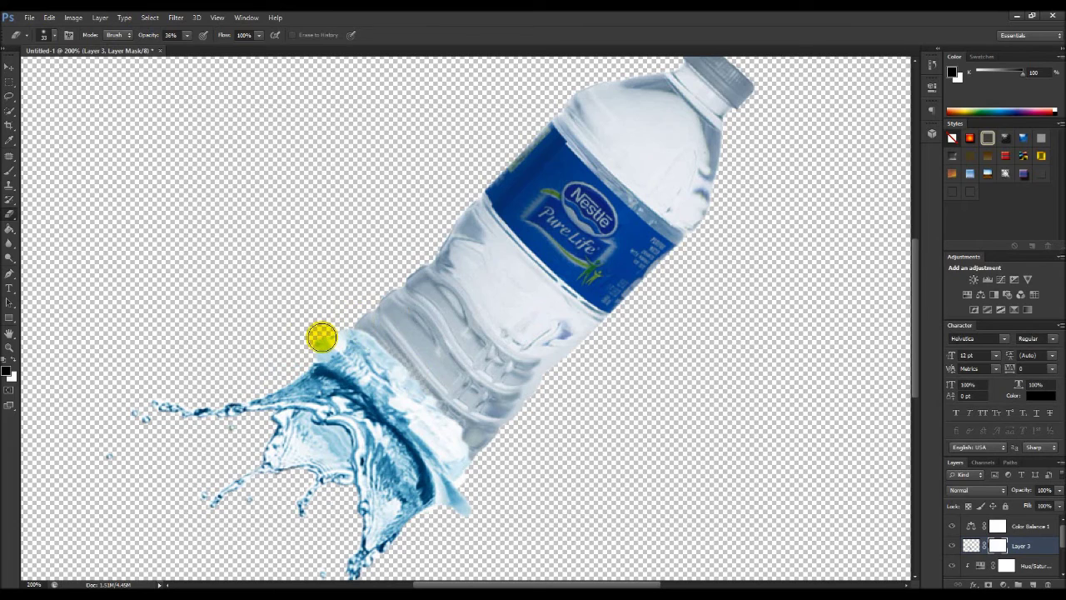
left_click(189, 37)
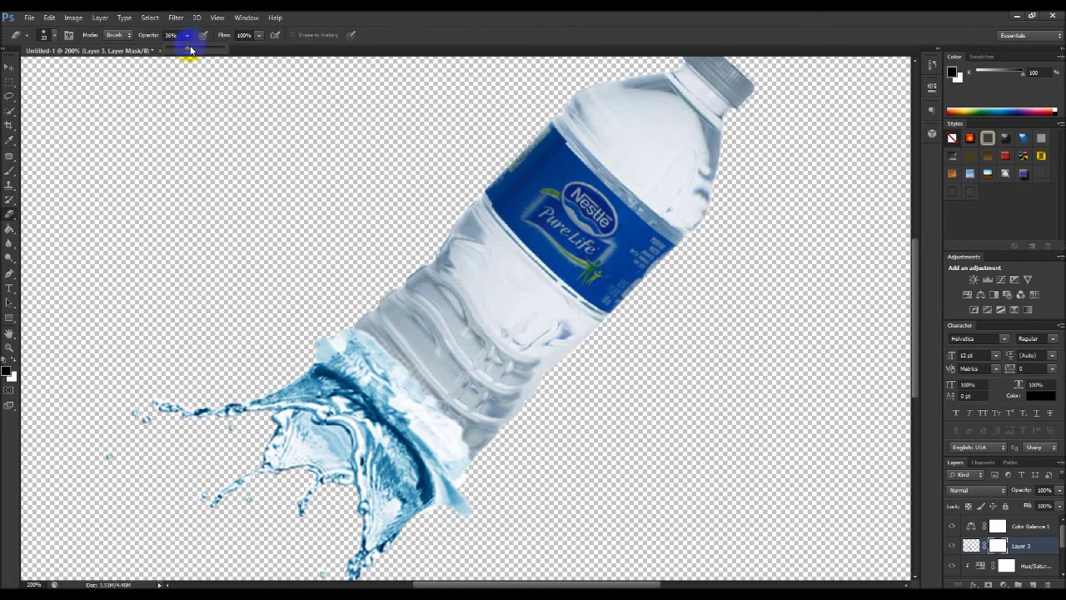
left_click(321, 326)
mouse_move(359, 330)
left_mouse_down()
mouse_move(373, 339)
mouse_move(364, 326)
left_mouse_up()
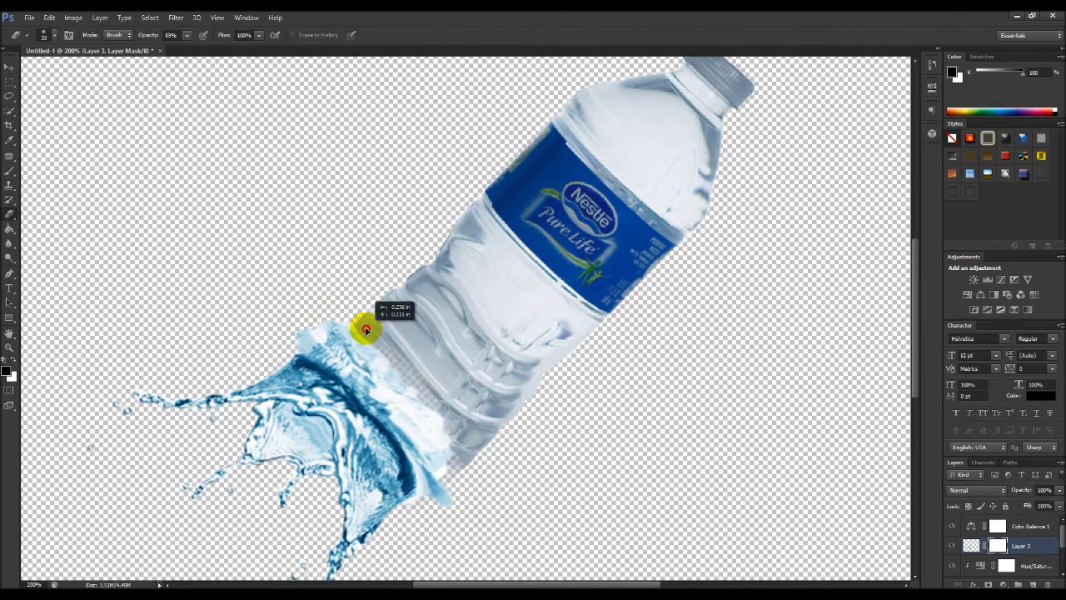
key("ctrl+z")
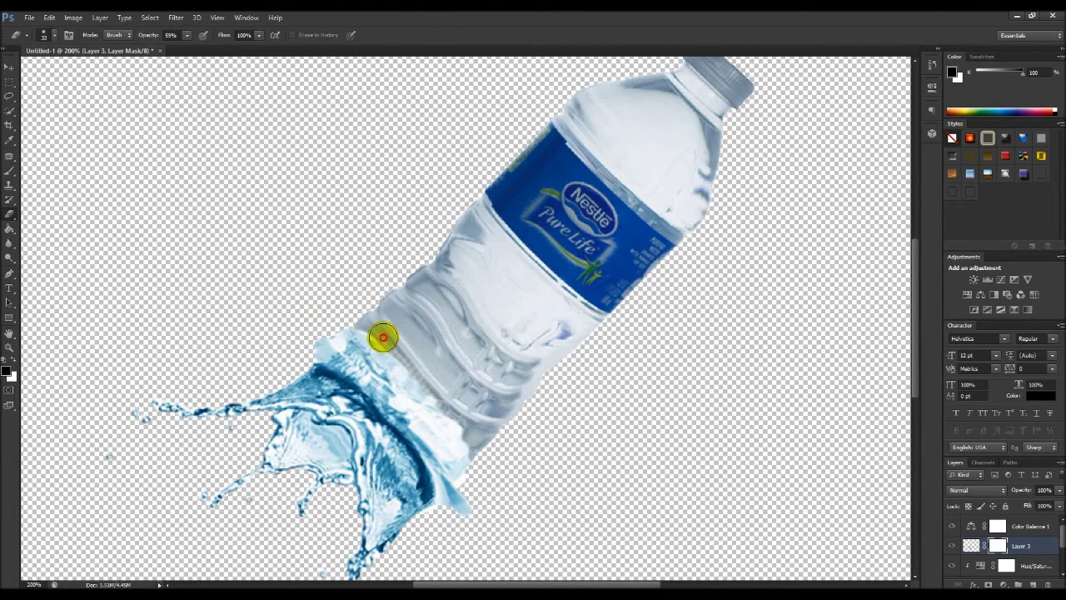
- Shift the splash slightly right and down and finish blending its mask edge at the neck
left_click_drag(381, 398, 390, 406)
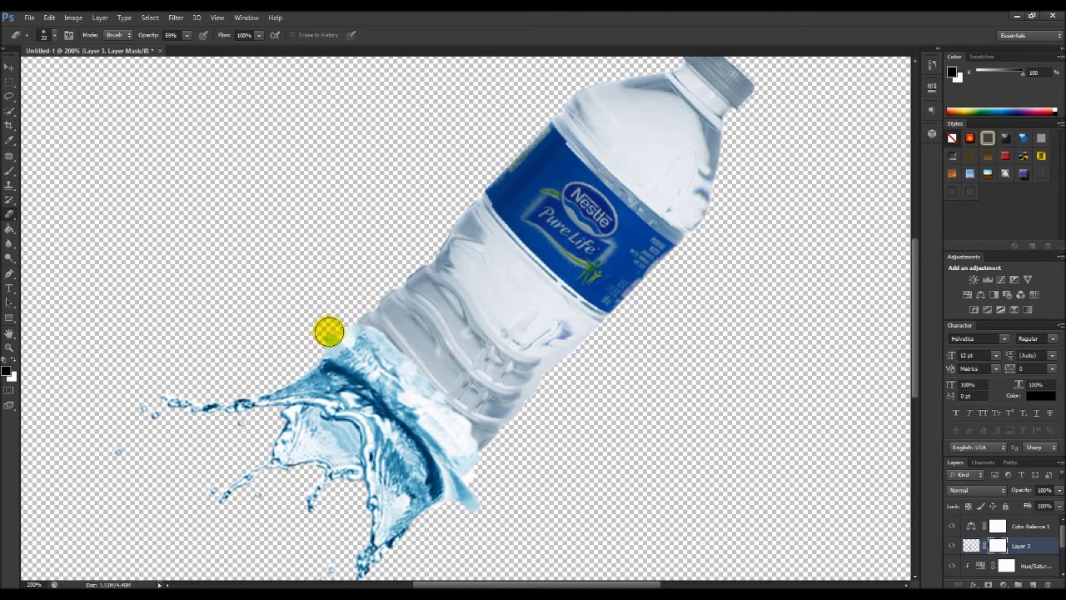
mouse_move(338, 327)
left_mouse_down()
mouse_move(397, 343)
mouse_move(447, 376)
mouse_move(502, 473)
mouse_move(461, 506)
mouse_move(475, 500)
mouse_move(490, 466)
mouse_move(374, 333)
mouse_move(414, 372)
mouse_move(361, 361)
mouse_move(357, 328)
mouse_move(328, 336)
mouse_move(342, 331)
left_mouse_up()
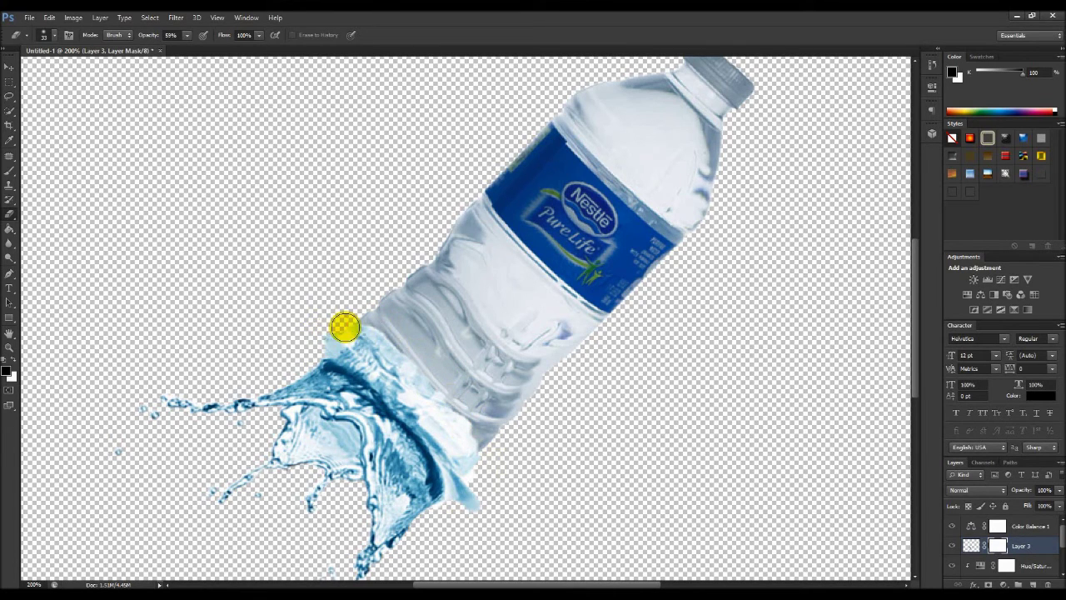
left_click_drag(331, 344, 333, 341)
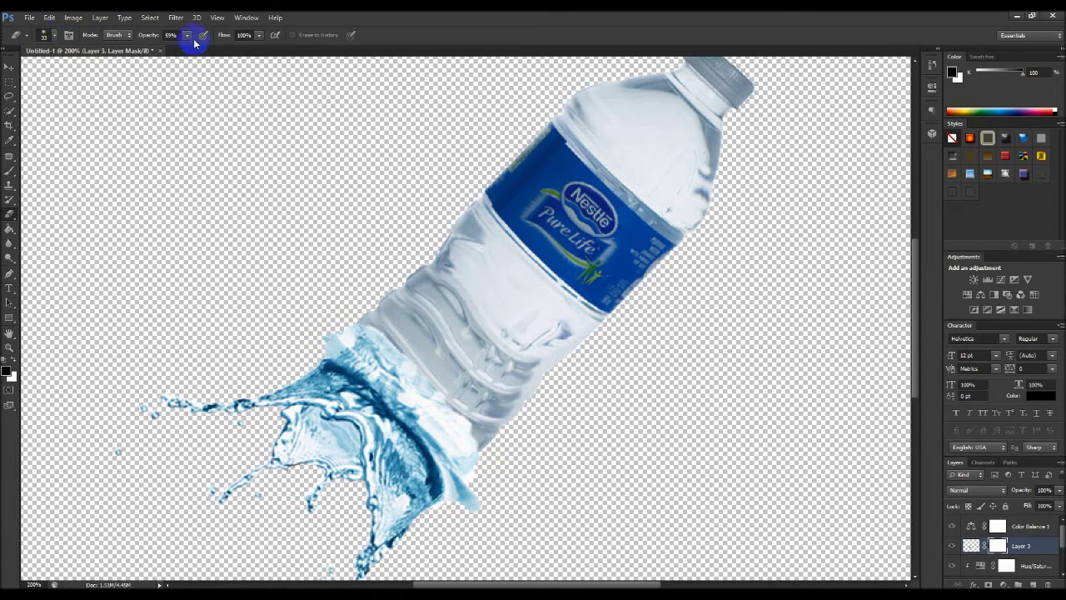
left_click(52, 35)
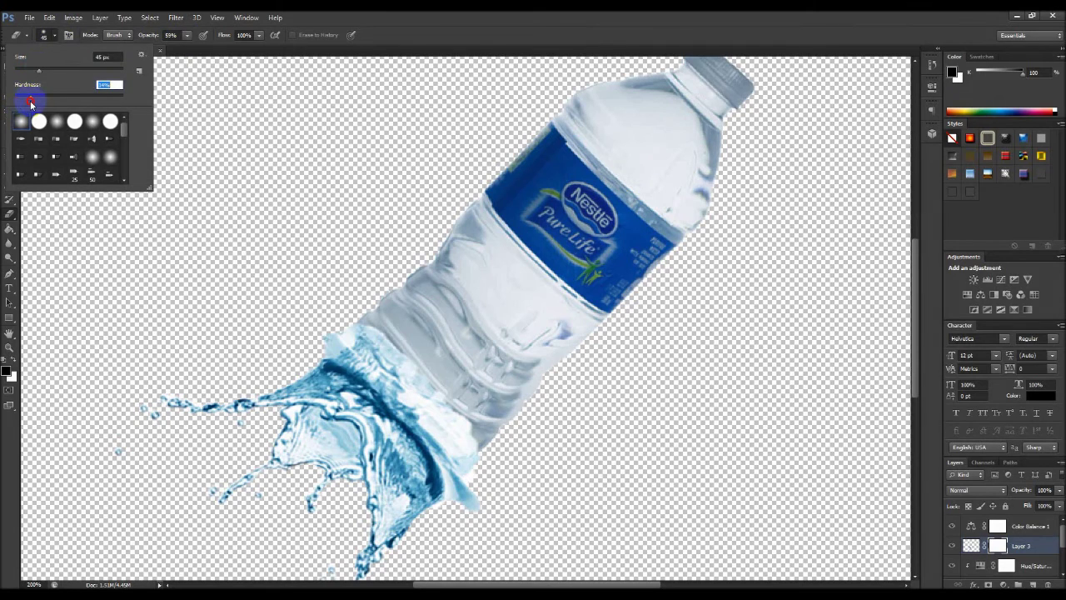
mouse_move(316, 327)
left_mouse_down()
mouse_move(348, 329)
mouse_move(352, 314)
left_mouse_up()
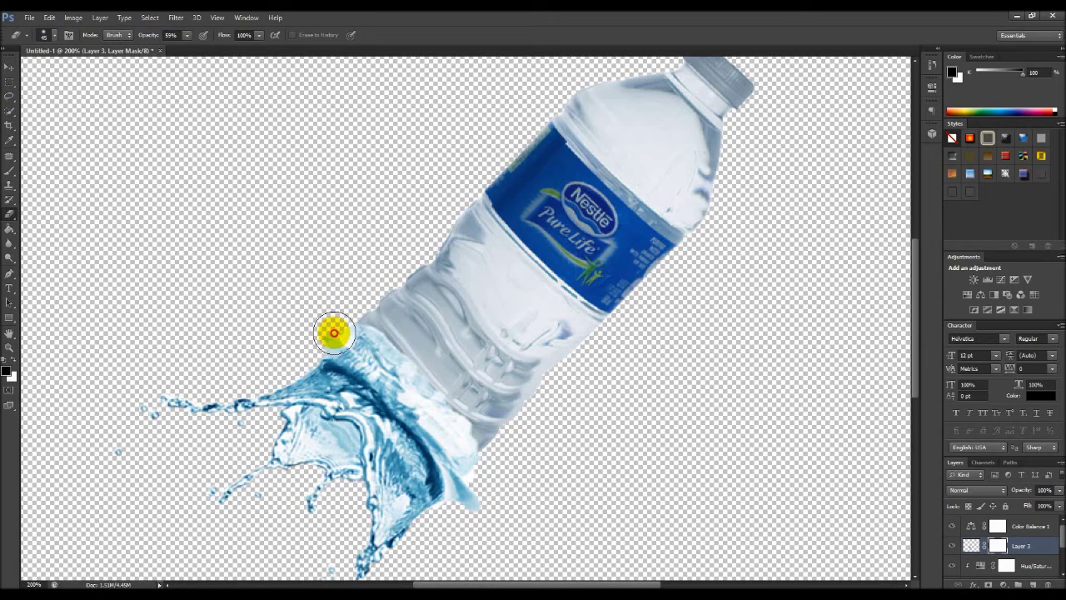
left_click(971, 545)
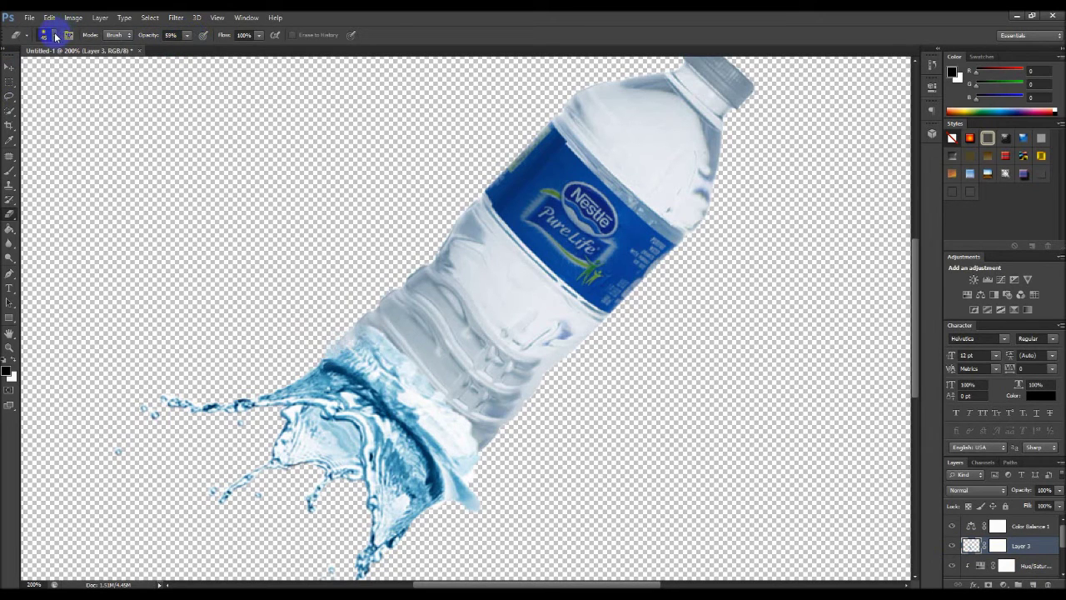
- Faintly erase the splash along the bottle's neck and lower edges with a 0% hardness, 22% opacity eraser
left_click(55, 36)
left_click_drag(34, 98, 30, 97)
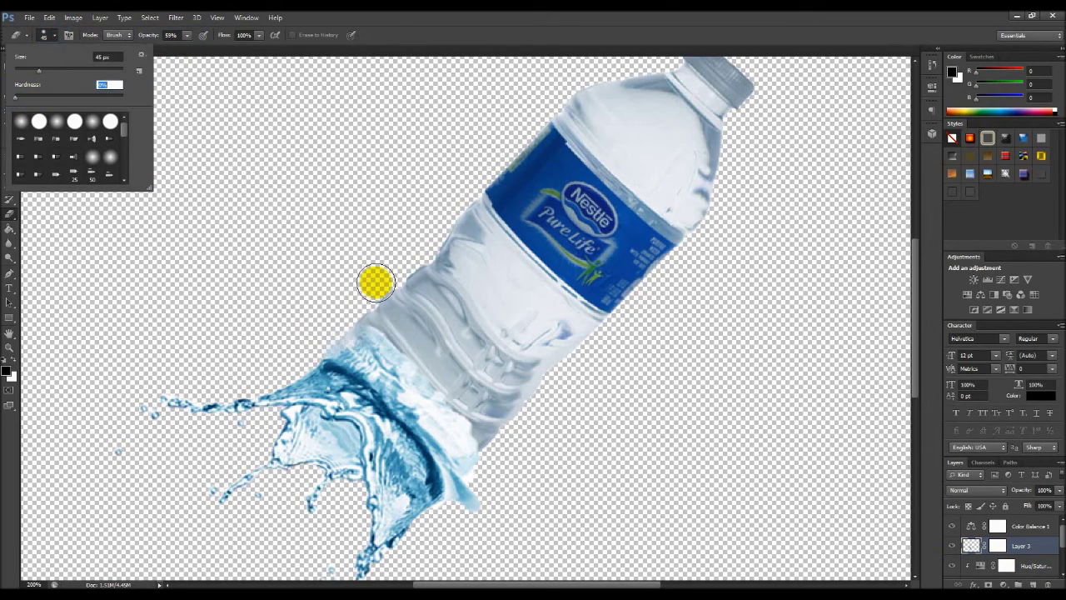
left_click(366, 354)
left_click(180, 35)
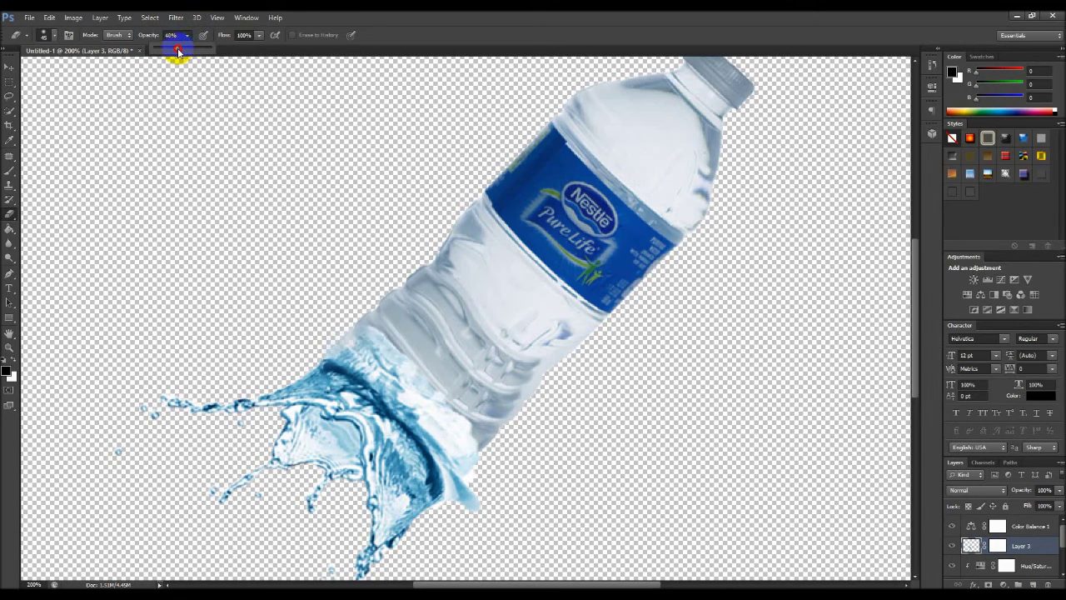
left_click(373, 340)
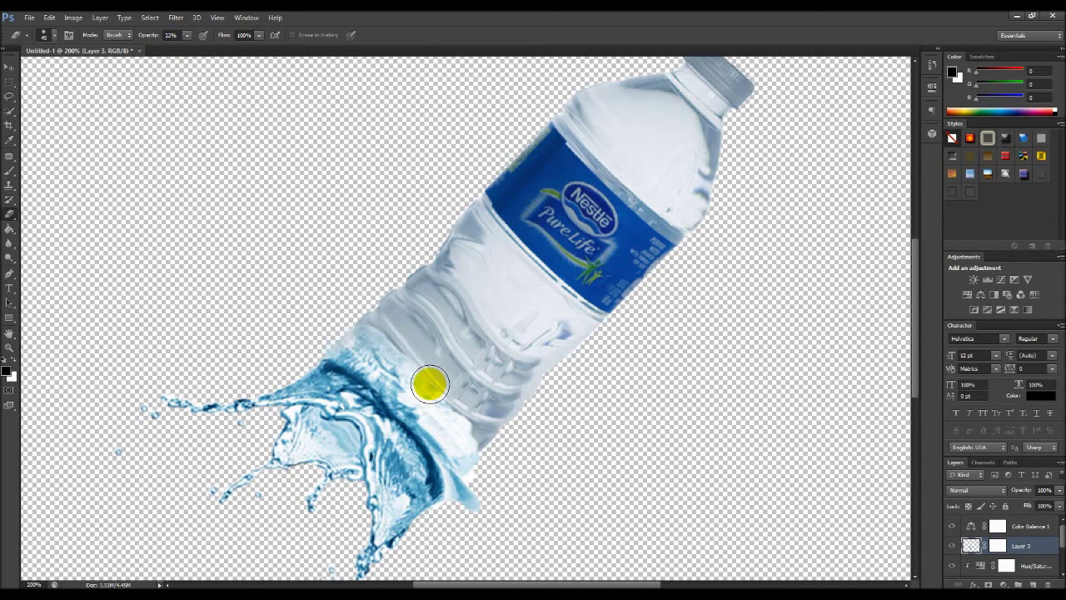
mouse_move(401, 358)
left_mouse_down()
mouse_move(466, 423)
mouse_move(476, 464)
mouse_move(452, 392)
mouse_move(477, 446)
left_mouse_up()
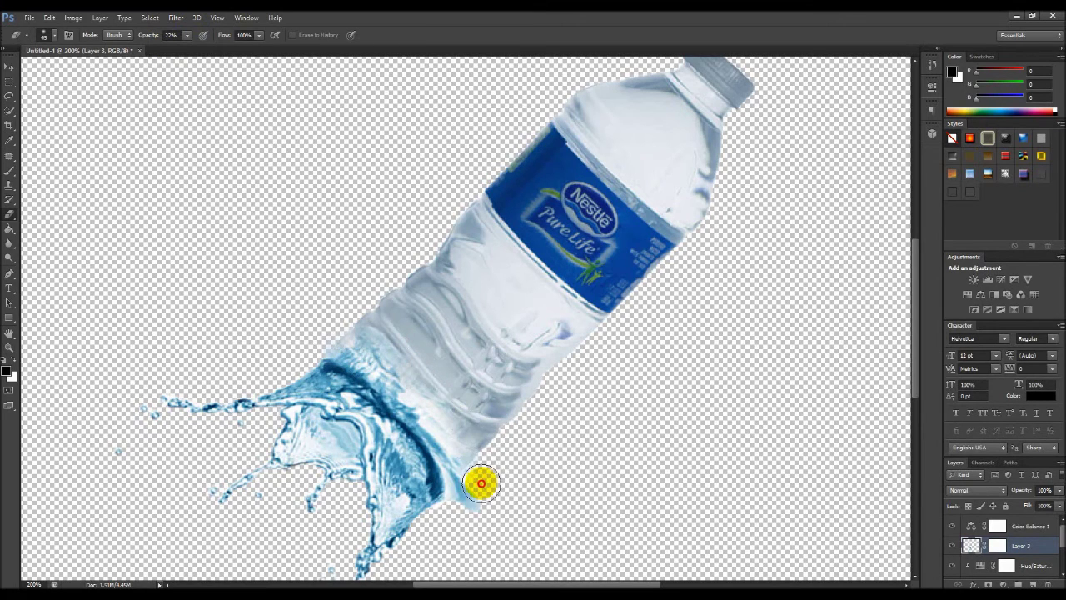
mouse_move(471, 512)
left_mouse_down()
mouse_move(488, 483)
mouse_move(459, 505)
mouse_move(485, 488)
mouse_move(468, 499)
mouse_move(488, 457)
mouse_move(436, 525)
mouse_move(478, 504)
mouse_move(477, 492)
mouse_move(464, 504)
left_mouse_up()
mouse_move(309, 369)
left_mouse_down()
mouse_move(340, 362)
mouse_move(374, 314)
mouse_move(389, 353)
mouse_move(400, 348)
mouse_move(388, 358)
mouse_move(421, 397)
left_mouse_up()
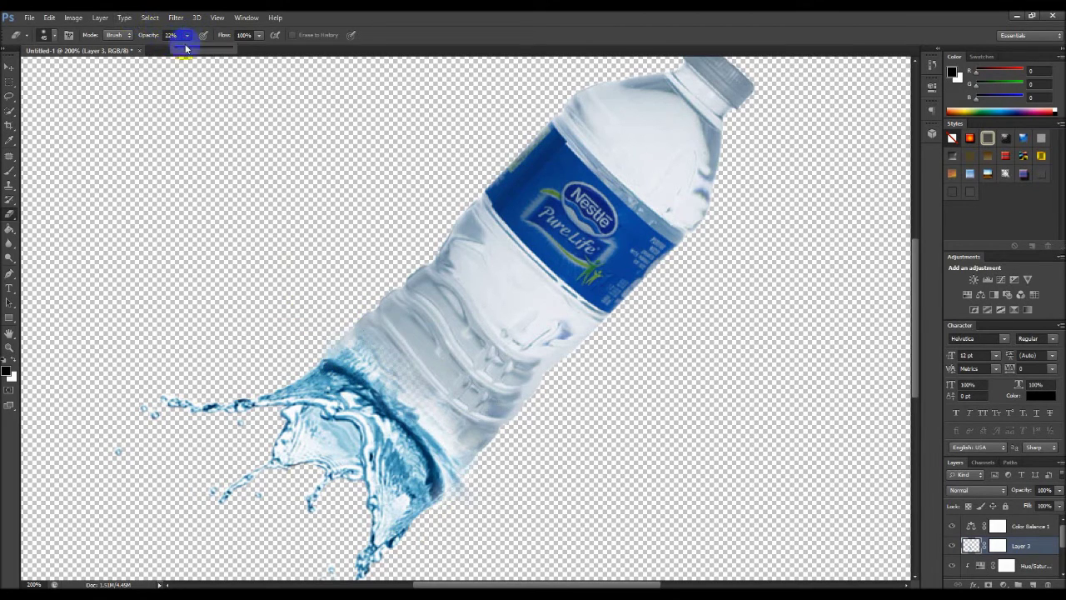
- Fade the lower-left edge at 13% opacity and nudge the splash into place
left_click(184, 51)
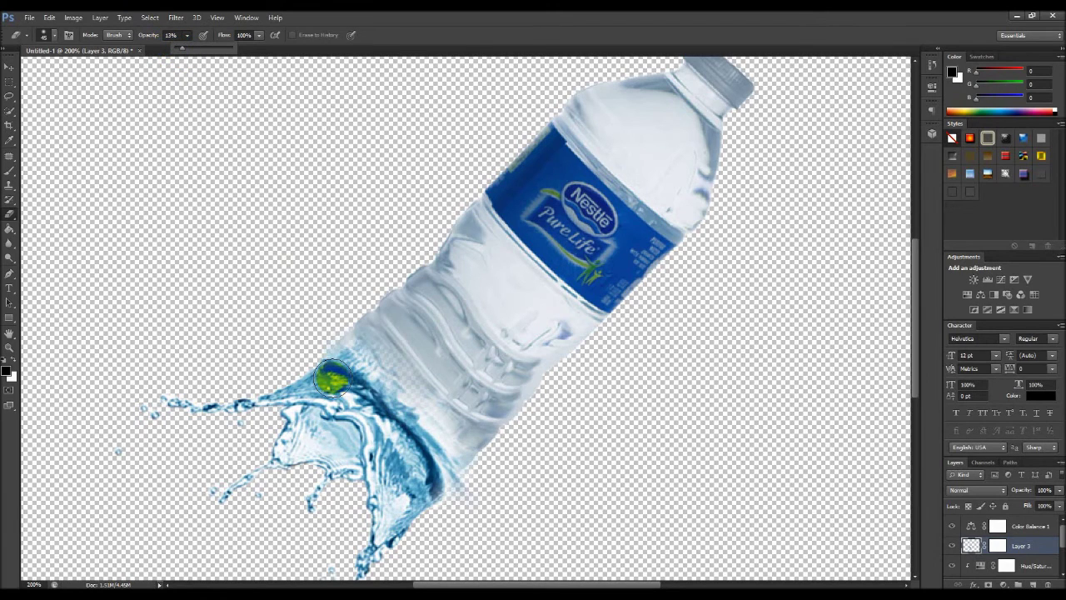
mouse_move(380, 383)
left_mouse_down()
mouse_move(340, 362)
mouse_move(364, 340)
mouse_move(424, 376)
mouse_move(474, 366)
mouse_move(415, 351)
left_mouse_up()
left_click_drag(335, 430, 344, 420)
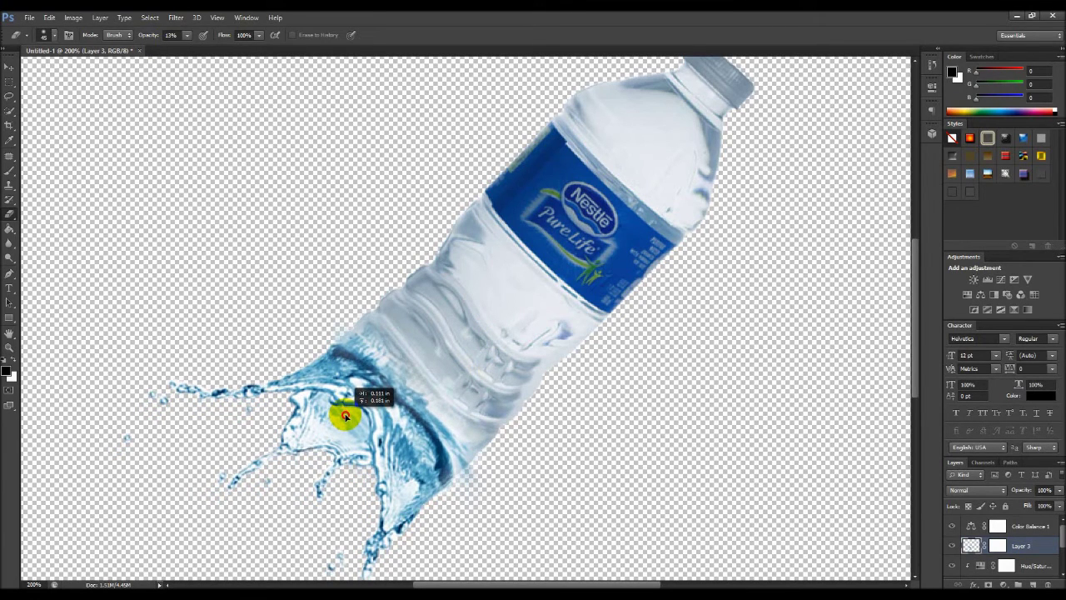
left_click_drag(345, 421, 348, 419)
left_click(10, 66)
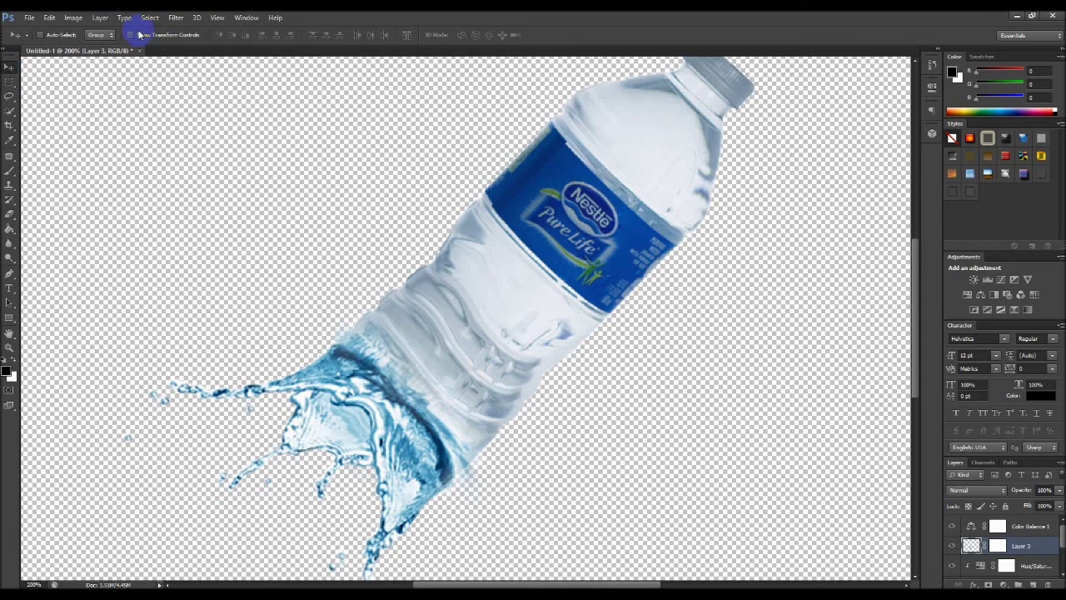
- Start a warp on the splash layer and pull its top control point down slightly
left_click(75, 18)
mouse_move(93, 119)
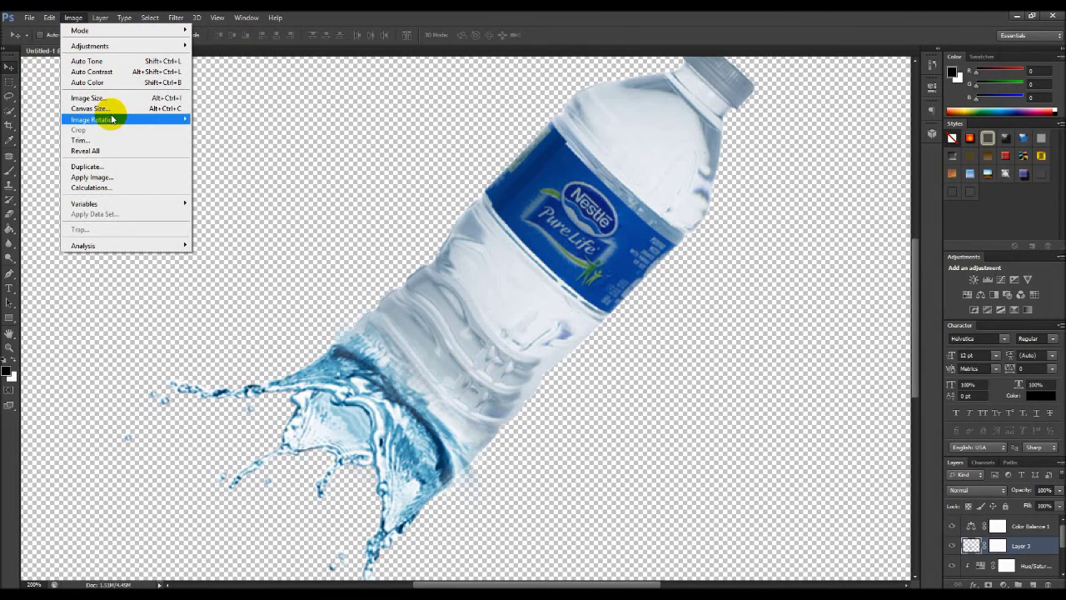
left_click(360, 160)
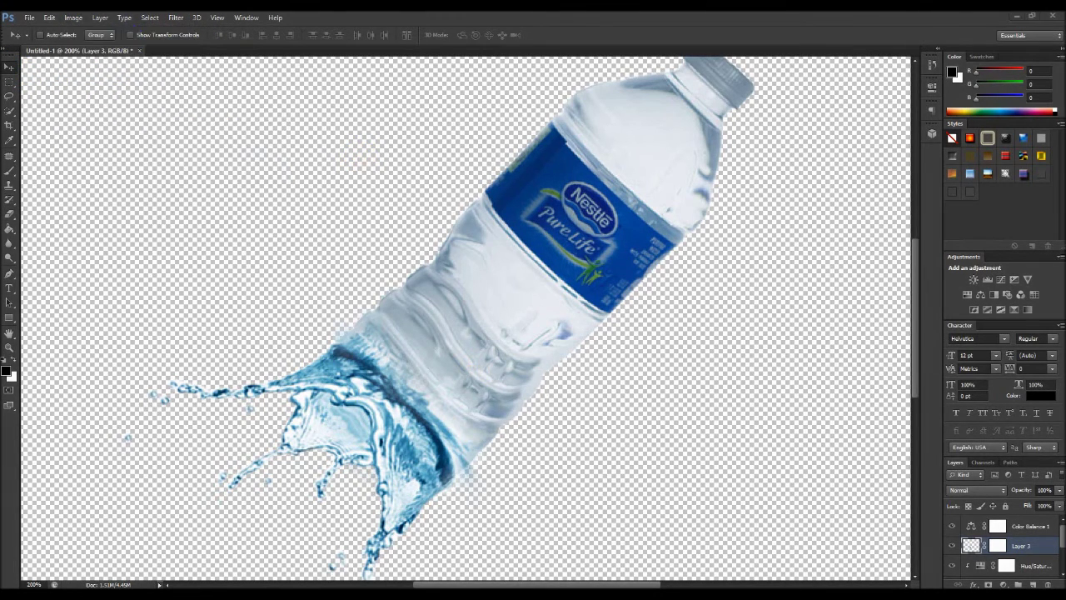
left_click(73, 20)
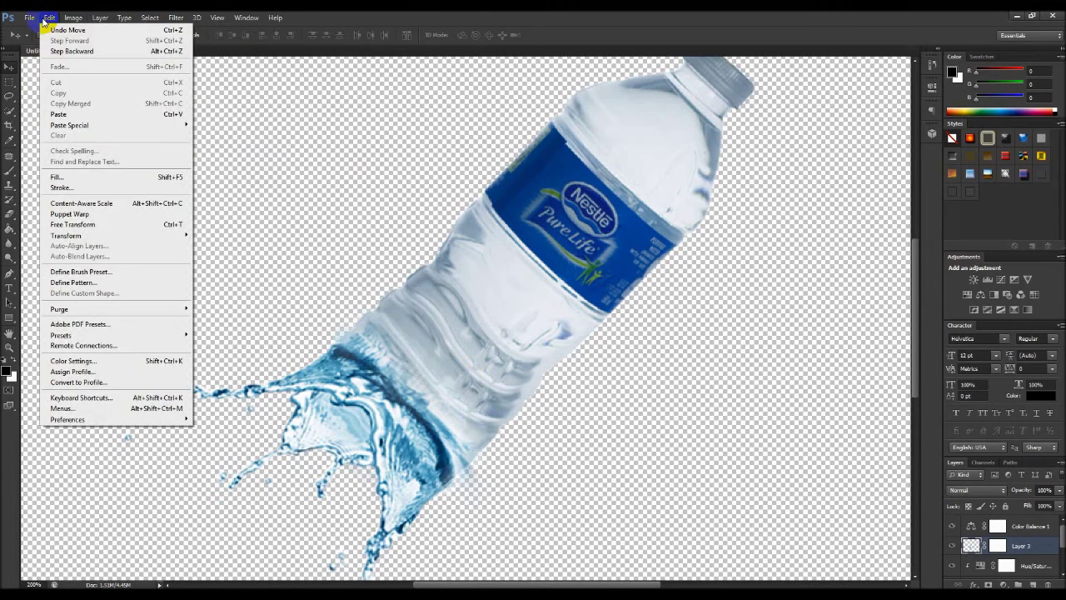
mouse_move(66, 234)
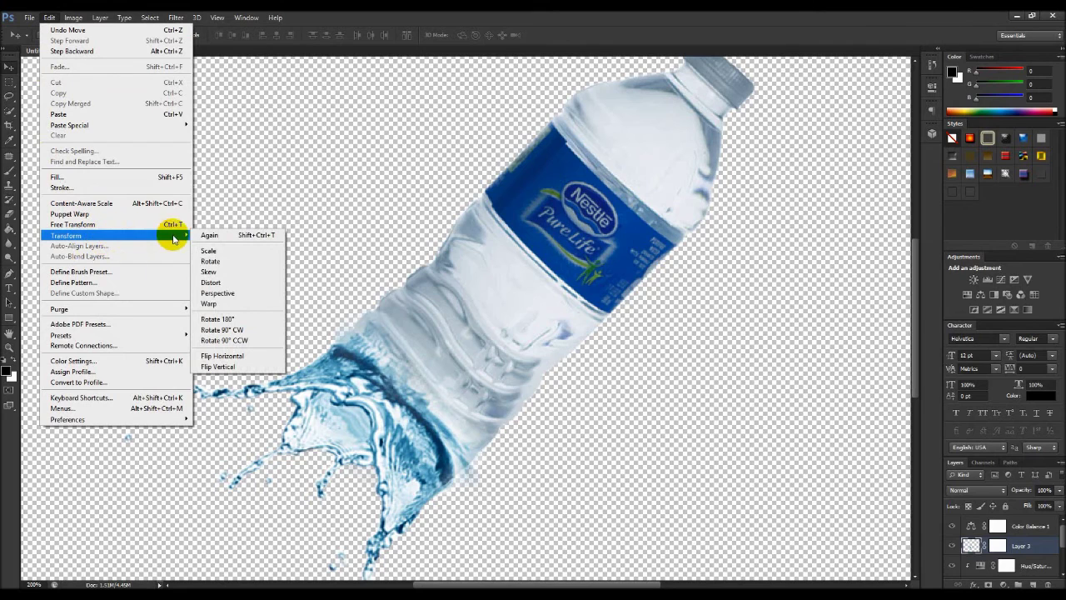
left_click(221, 306)
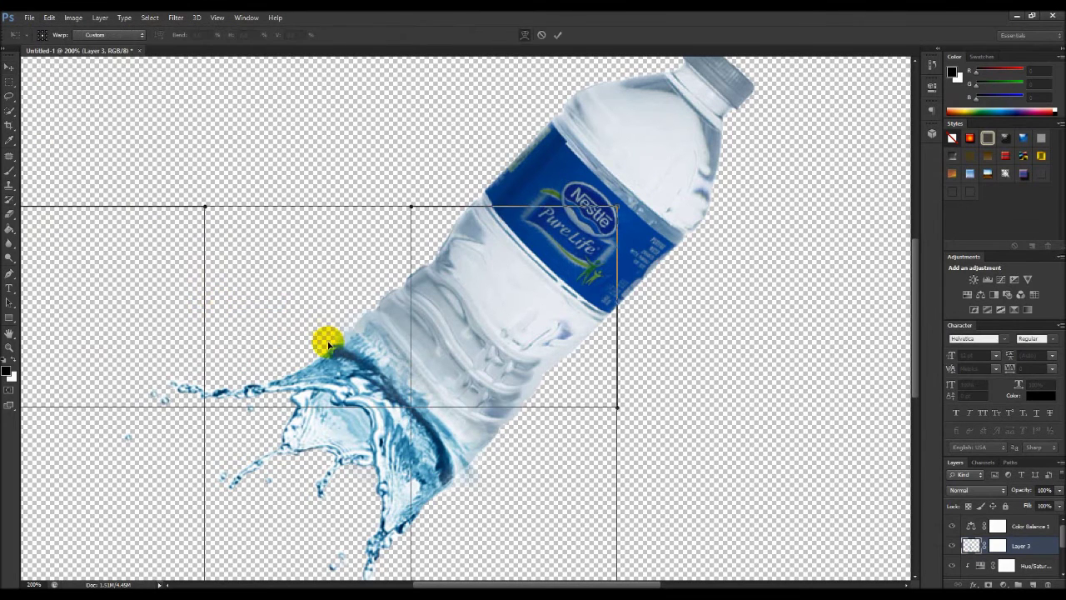
left_click_drag(347, 355, 351, 353)
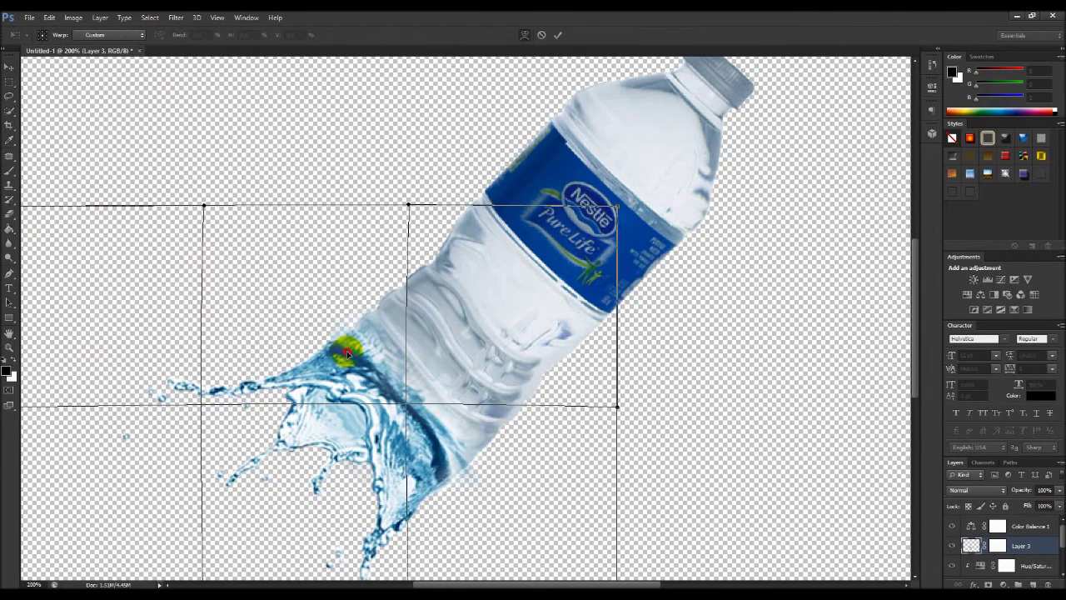
left_click(398, 212)
left_click_drag(405, 207, 407, 209)
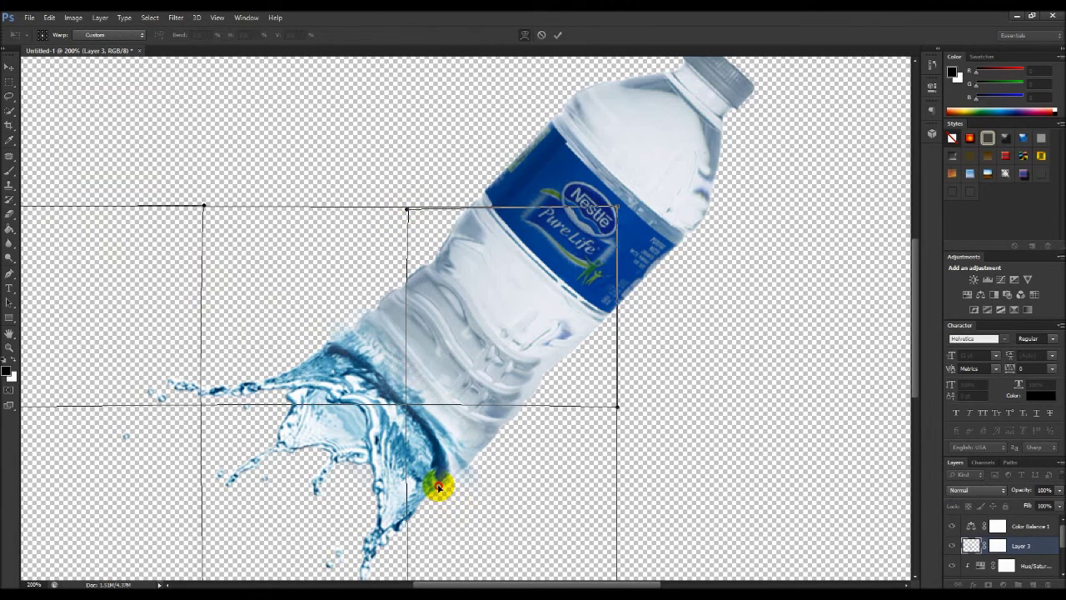
- Bend the warp mesh snugly around the bottle's neck and base, then commit the warp
left_click_drag(437, 486, 428, 490)
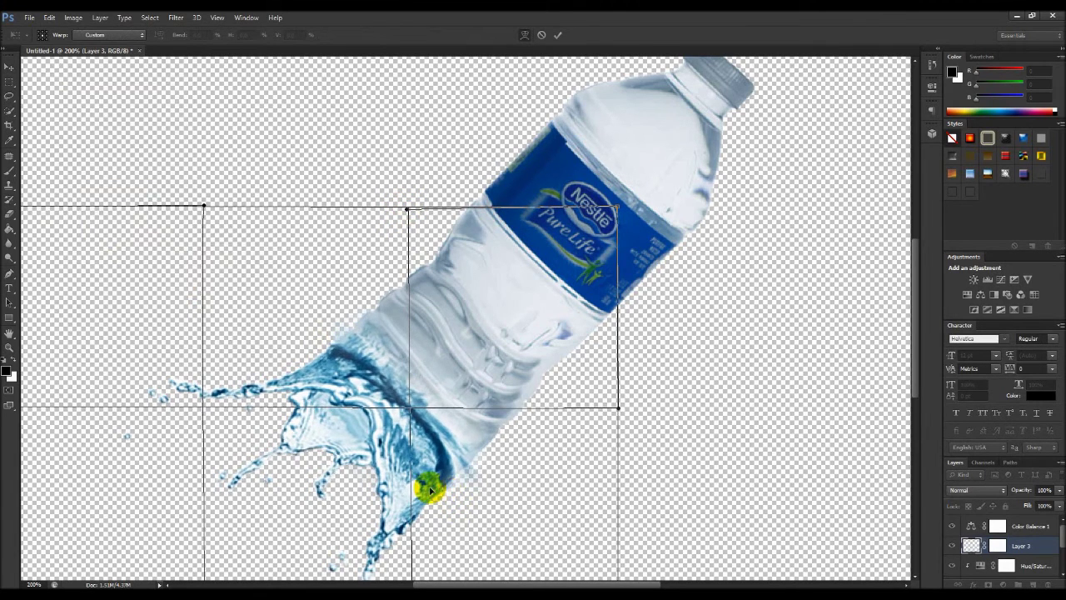
left_click_drag(195, 388, 195, 374)
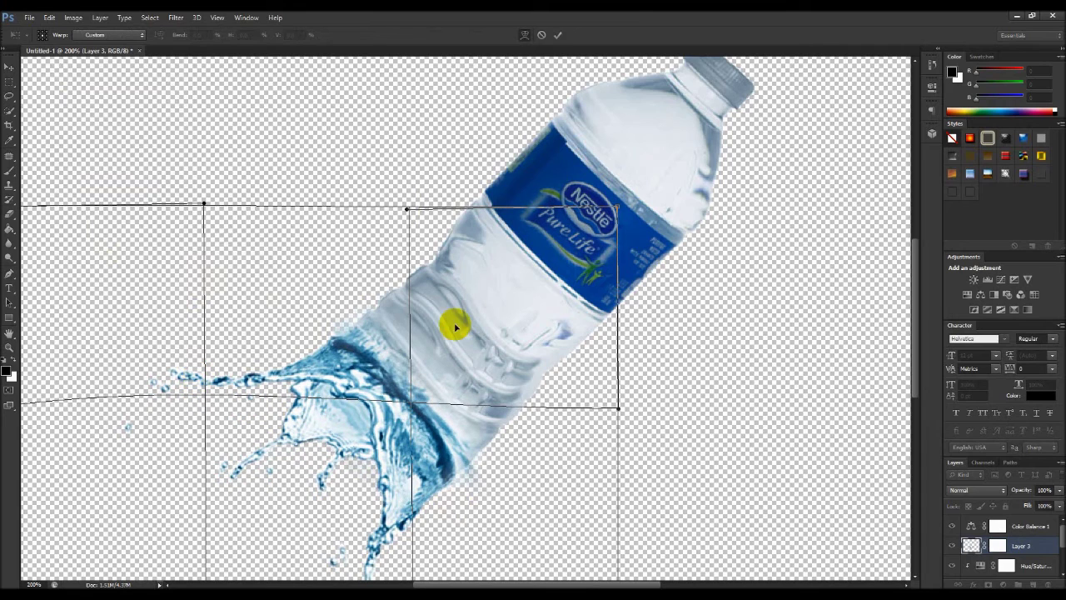
left_click_drag(424, 304, 412, 322)
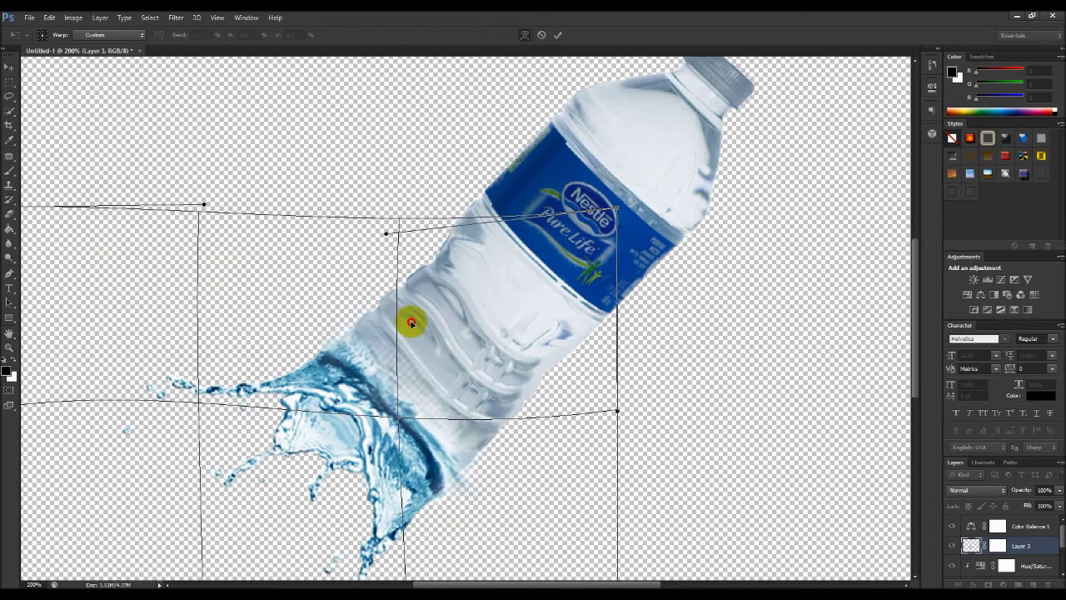
right_click(411, 323)
left_click(436, 398)
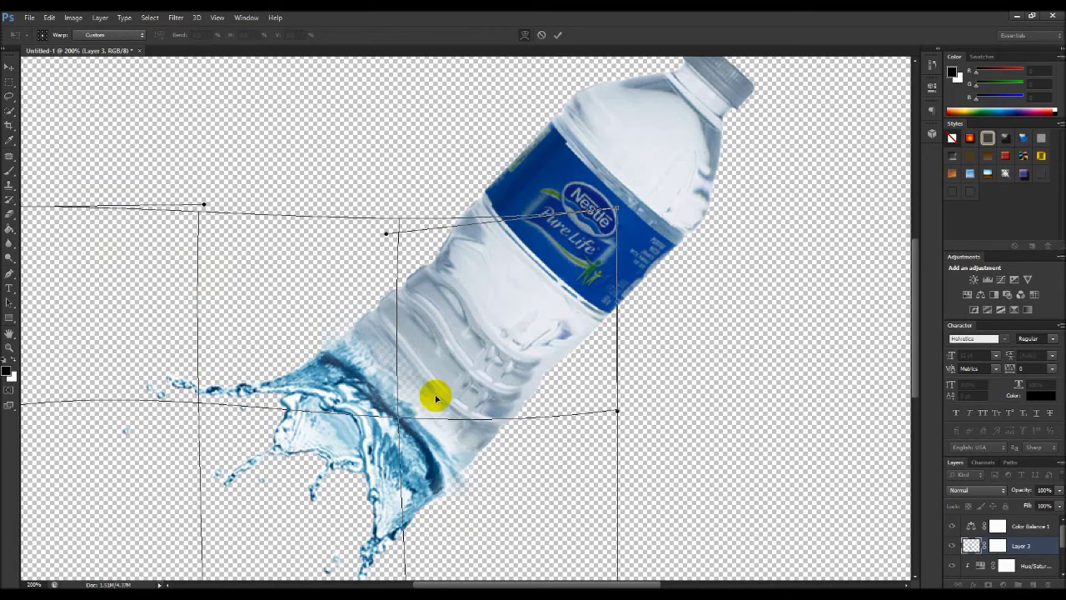
left_click_drag(388, 395, 390, 397)
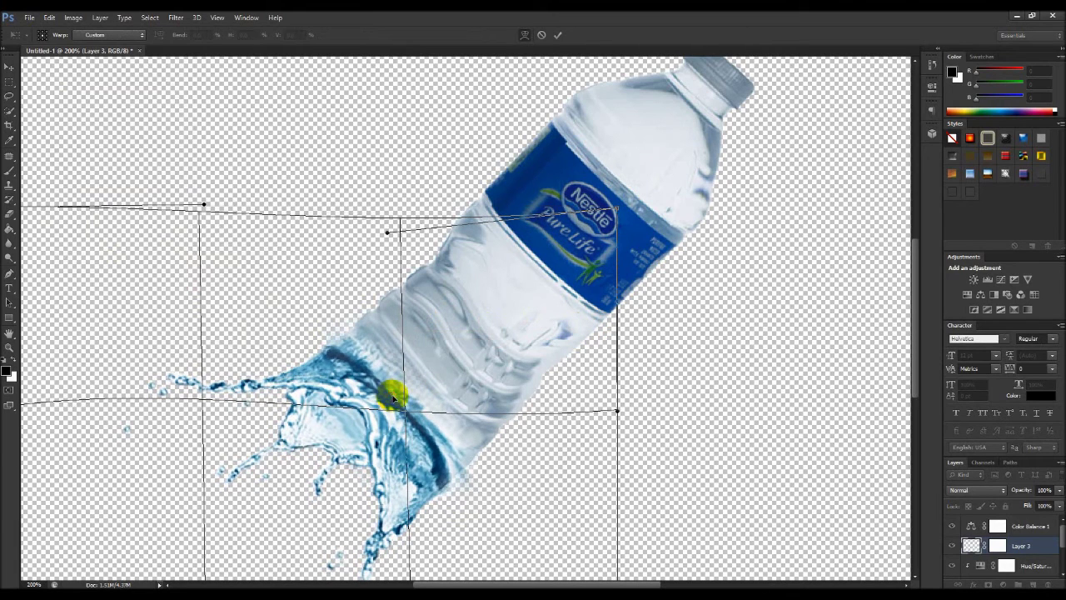
left_click_drag(452, 486, 455, 488)
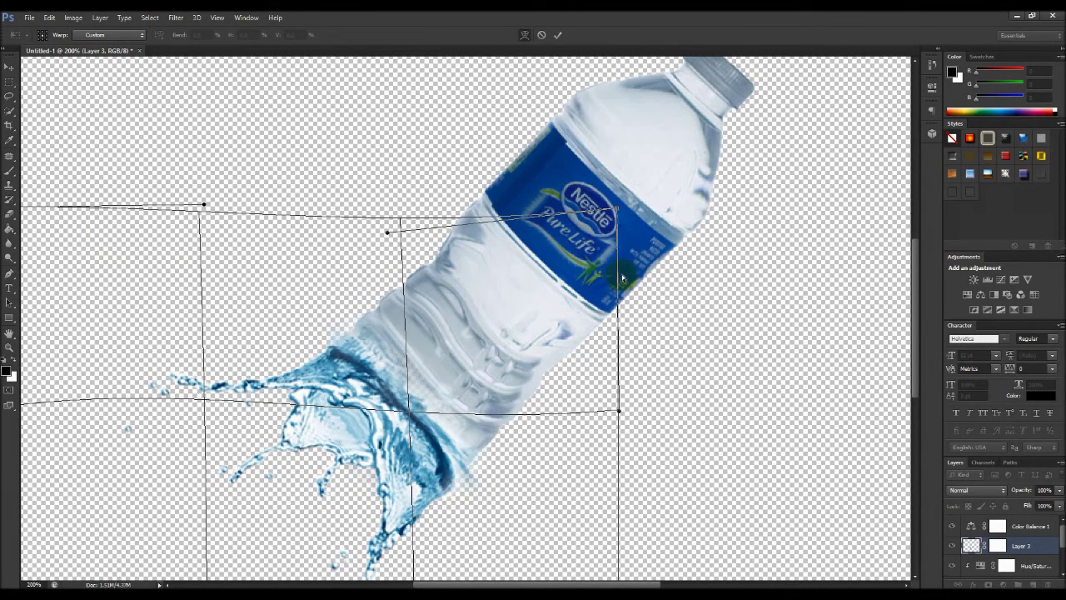
left_click_drag(621, 211, 617, 206)
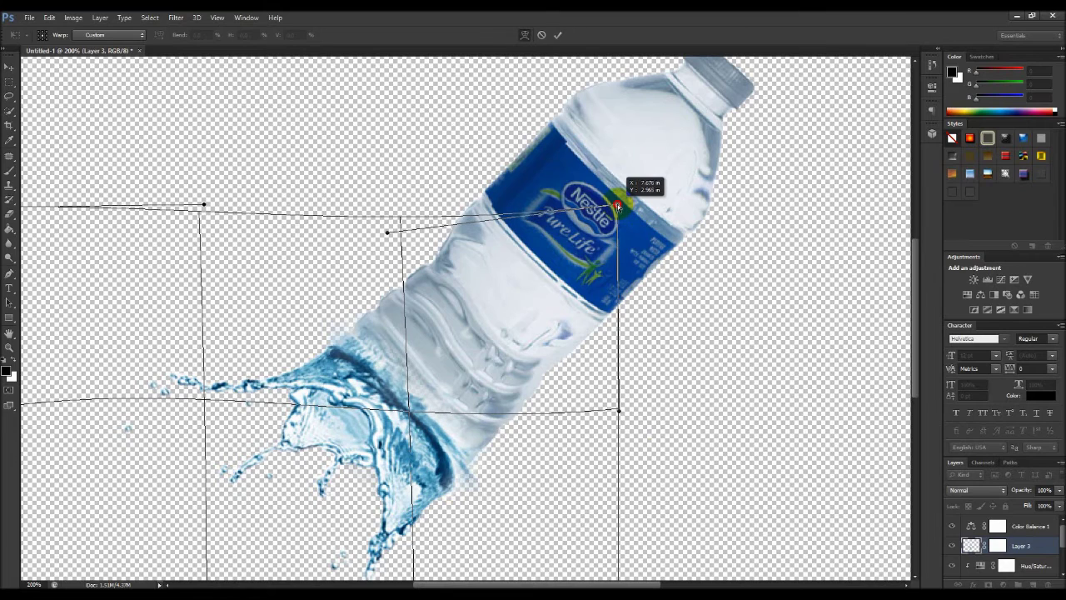
key("Return")
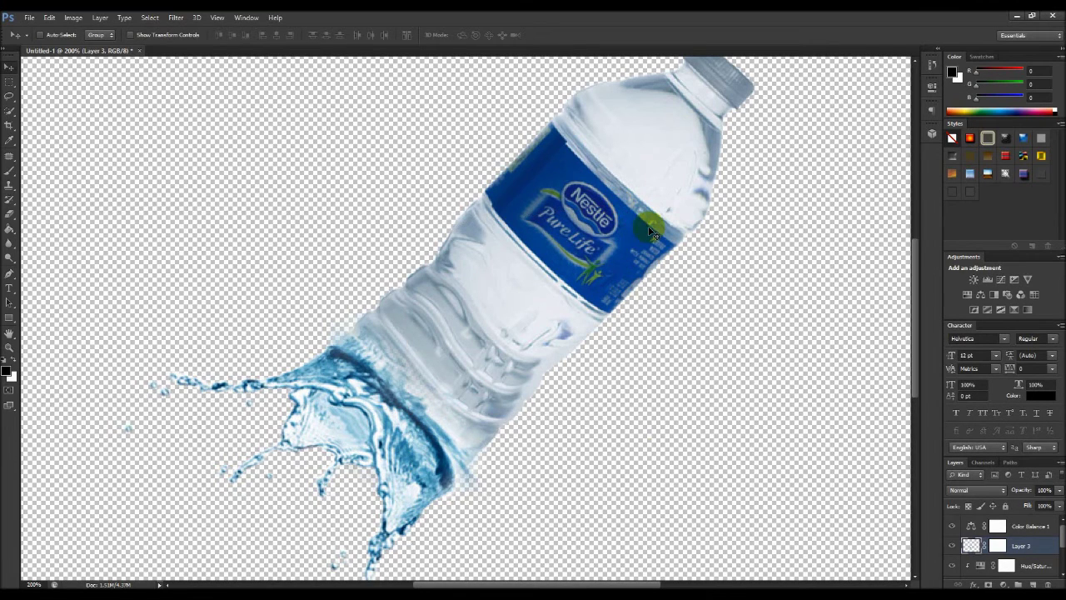
- On Layer 2, rotate the bottle clockwise in stages while nudging it down and right
left_click(633, 221, "ctrl")
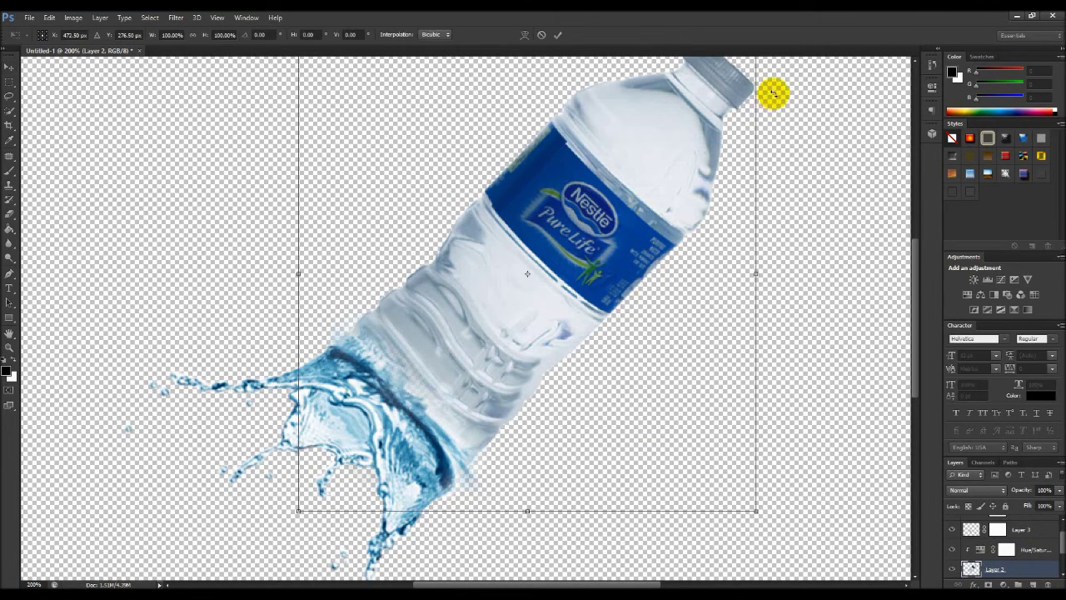
scroll(772, 87, "up", 1)
left_click_drag(771, 69, 775, 84)
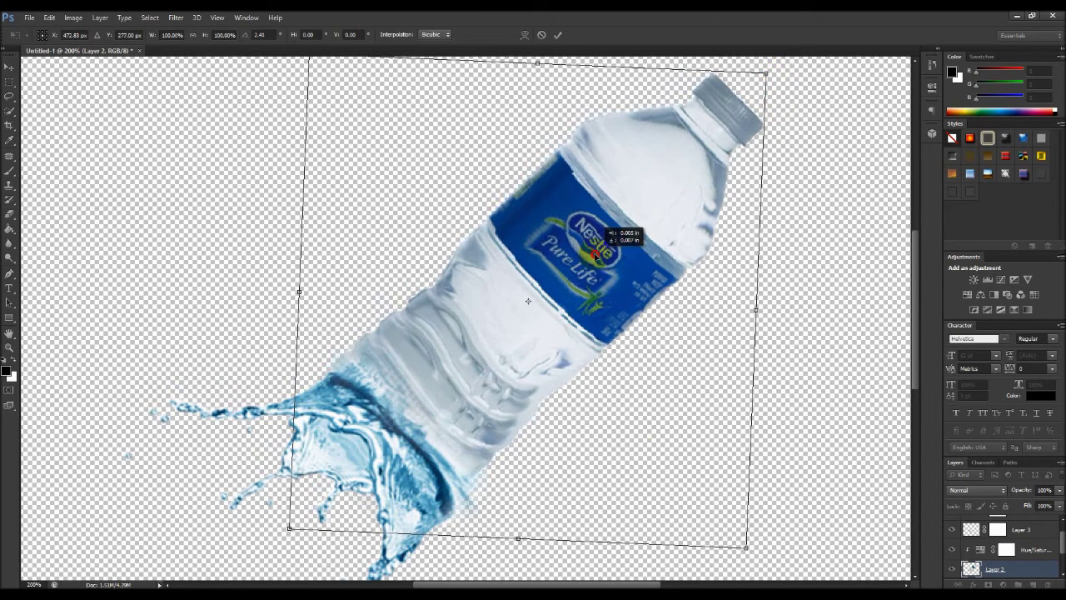
left_click_drag(623, 236, 629, 246)
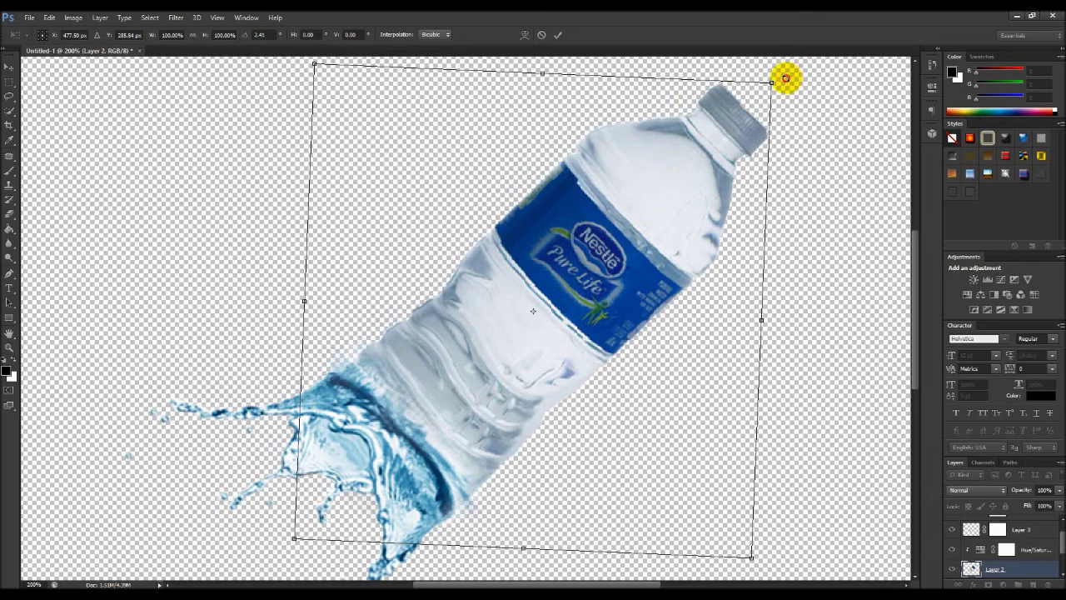
left_click_drag(785, 78, 788, 87)
left_click_drag(602, 269, 606, 277)
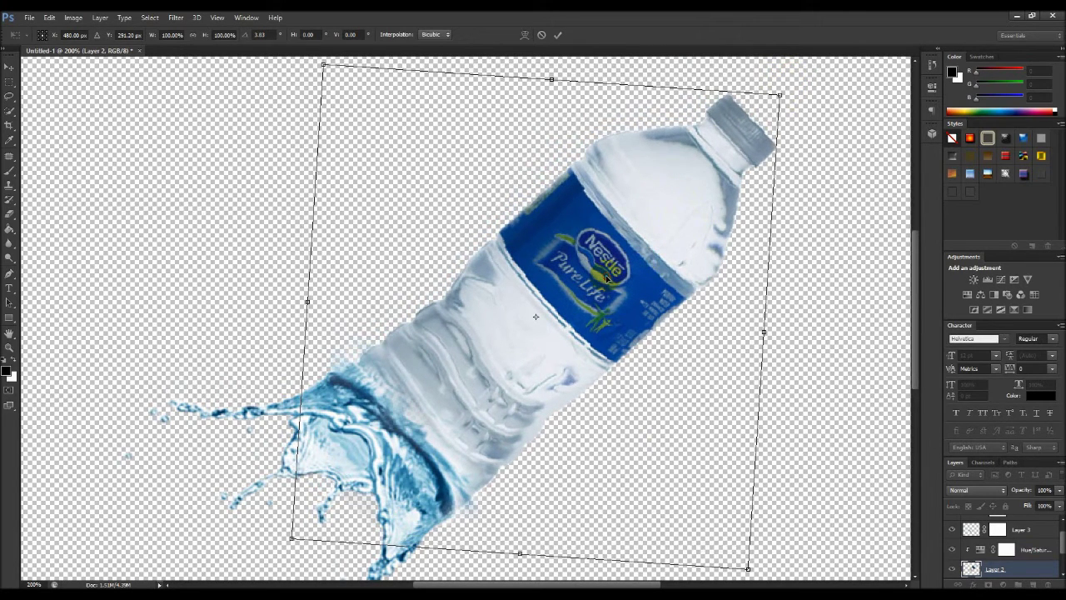
left_click_drag(791, 92, 798, 107)
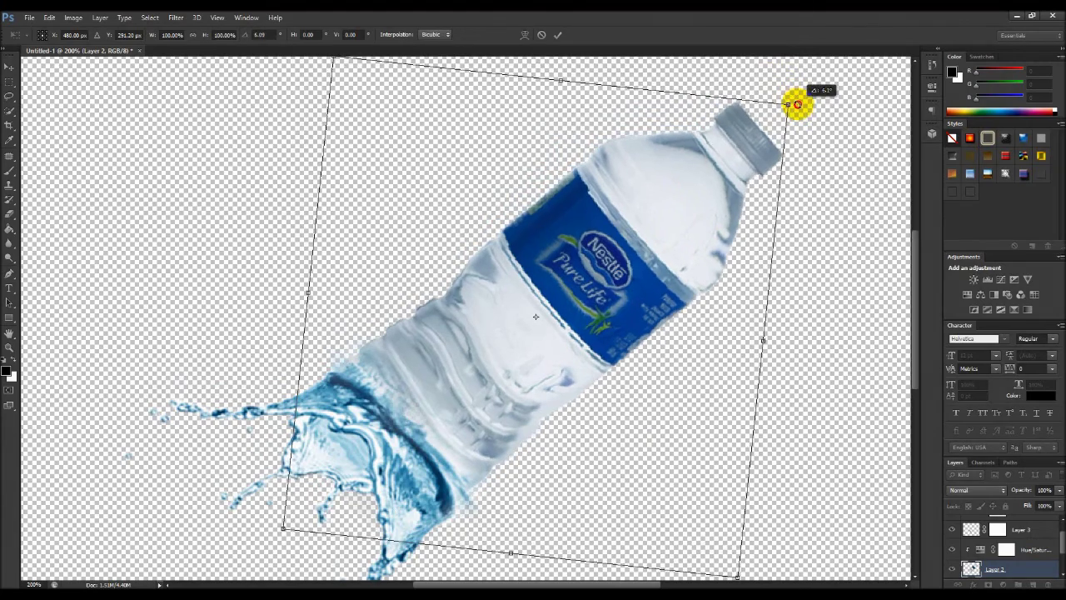
left_click_drag(580, 296, 587, 301)
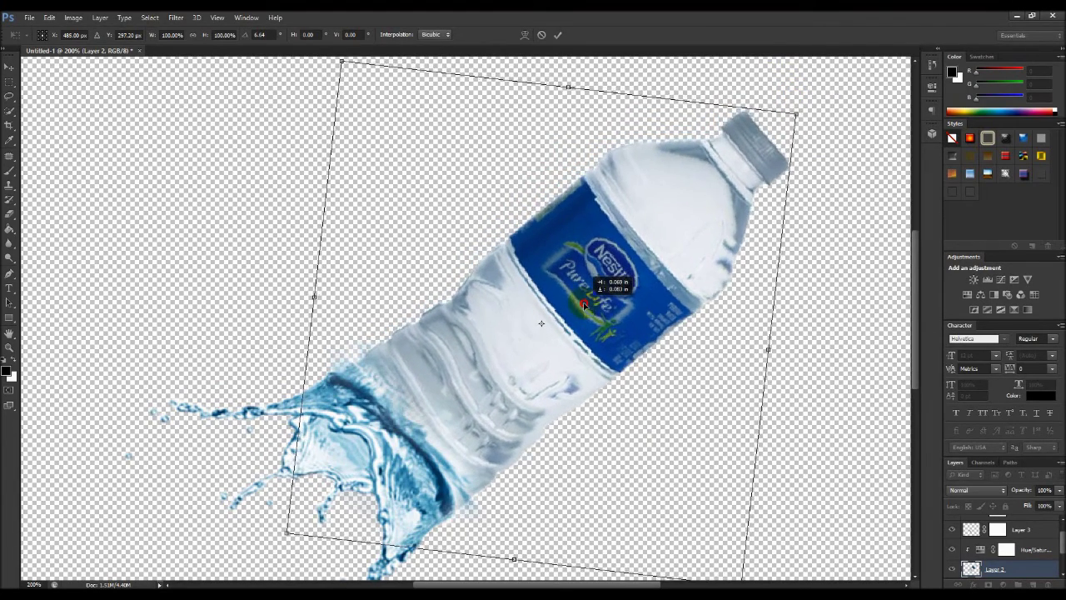
- Ease the bottle's tilt back to about 4.2° net rotation, nudge it up-left, and commit
left_click_drag(797, 125, 799, 102)
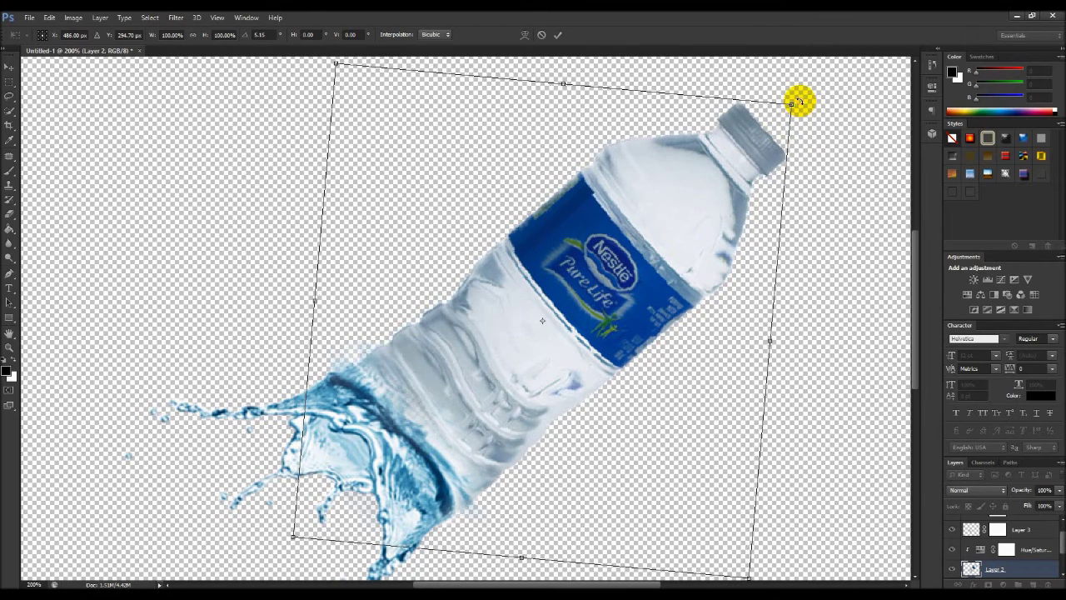
left_click_drag(652, 295, 649, 291)
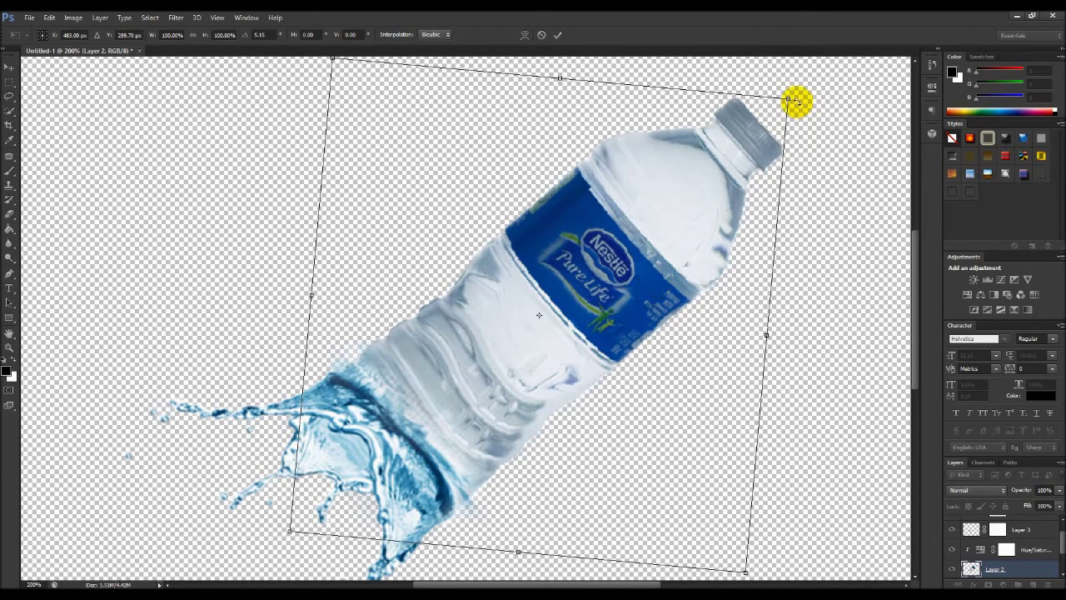
left_click_drag(795, 101, 792, 97)
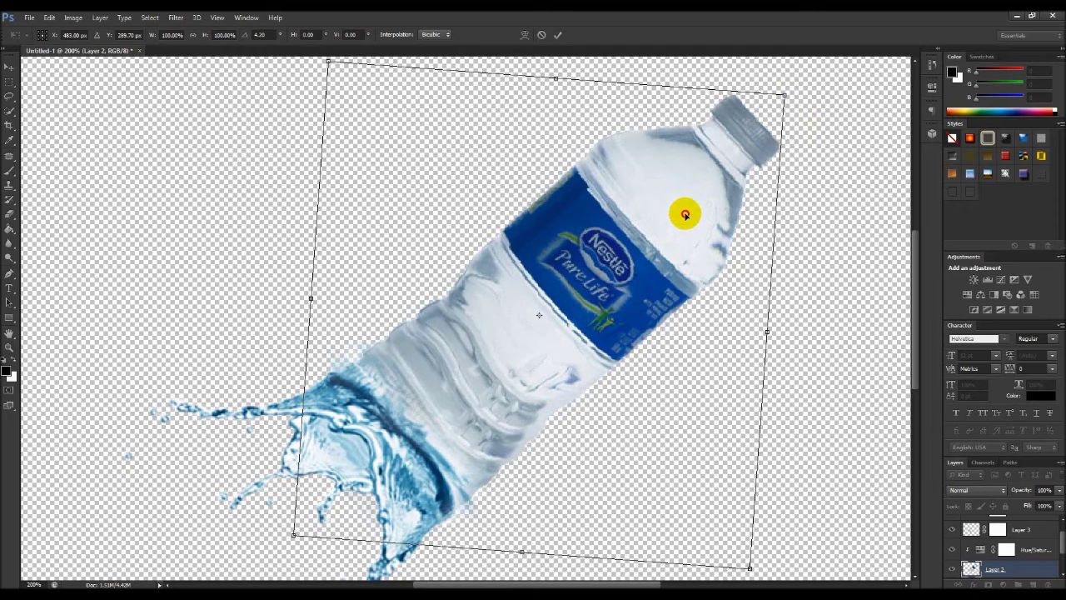
left_click_drag(685, 214, 683, 213)
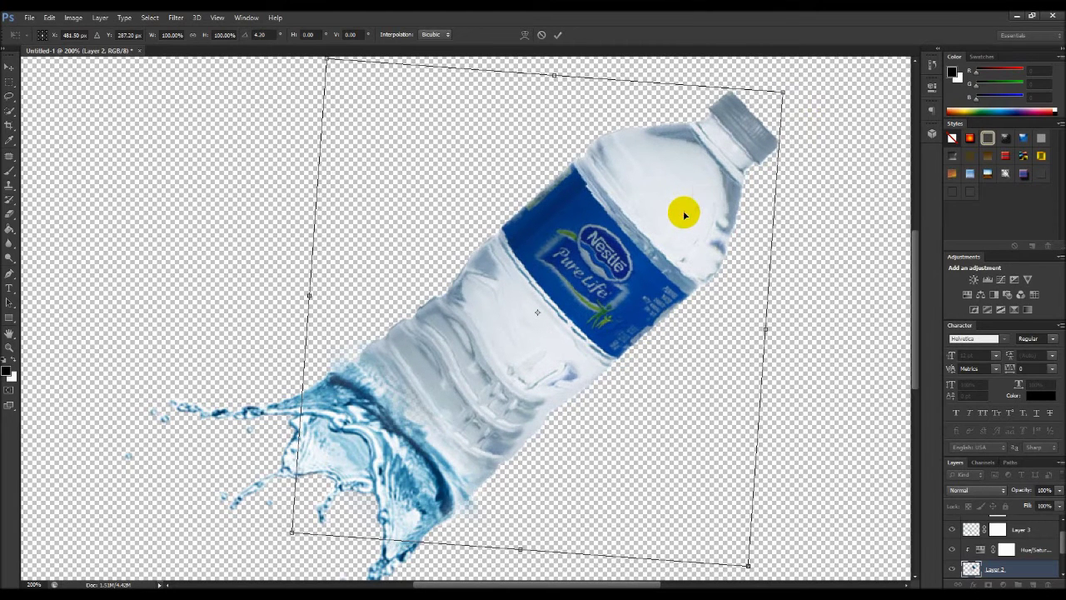
key("Return")
left_click(370, 441, "ctrl")
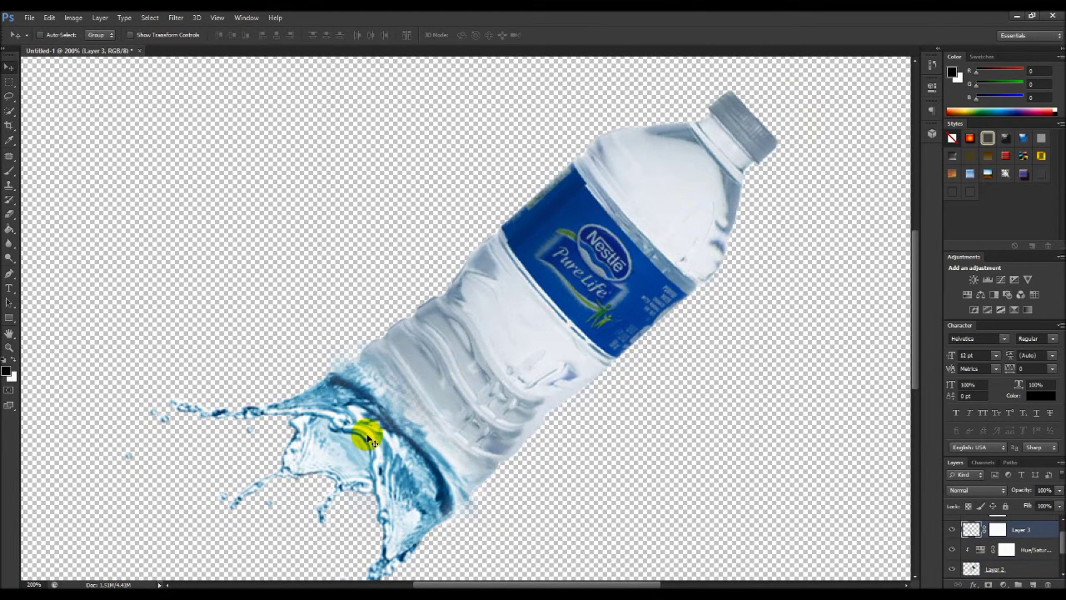
- Warp Layer 3's splash, pulling its lower left down and curling it up-right around the bottle base
key("ctrl+t")
scroll(376, 429, "down", 1)
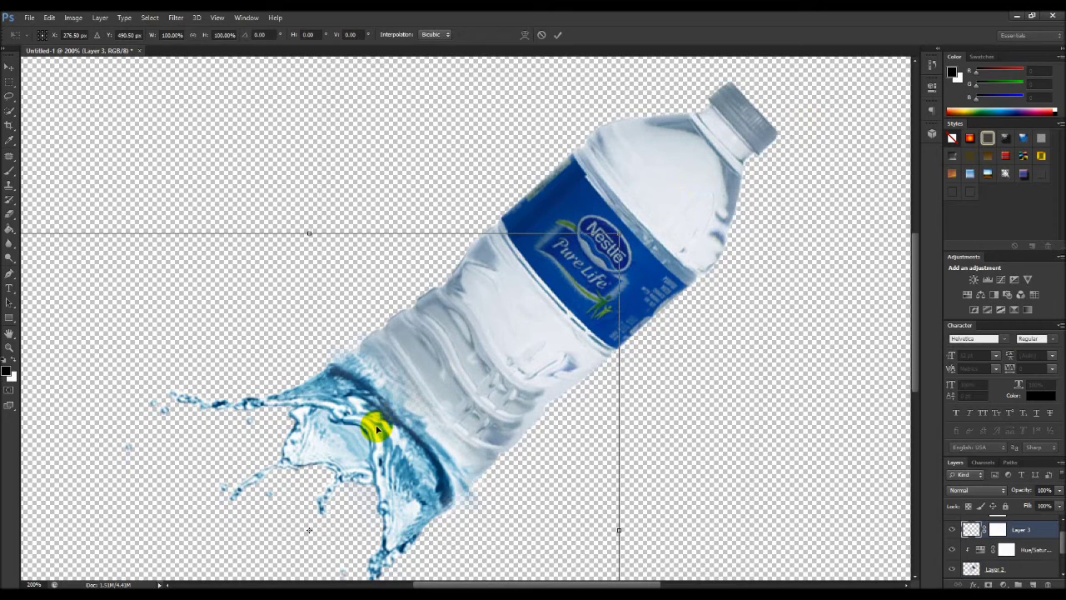
right_click(376, 430)
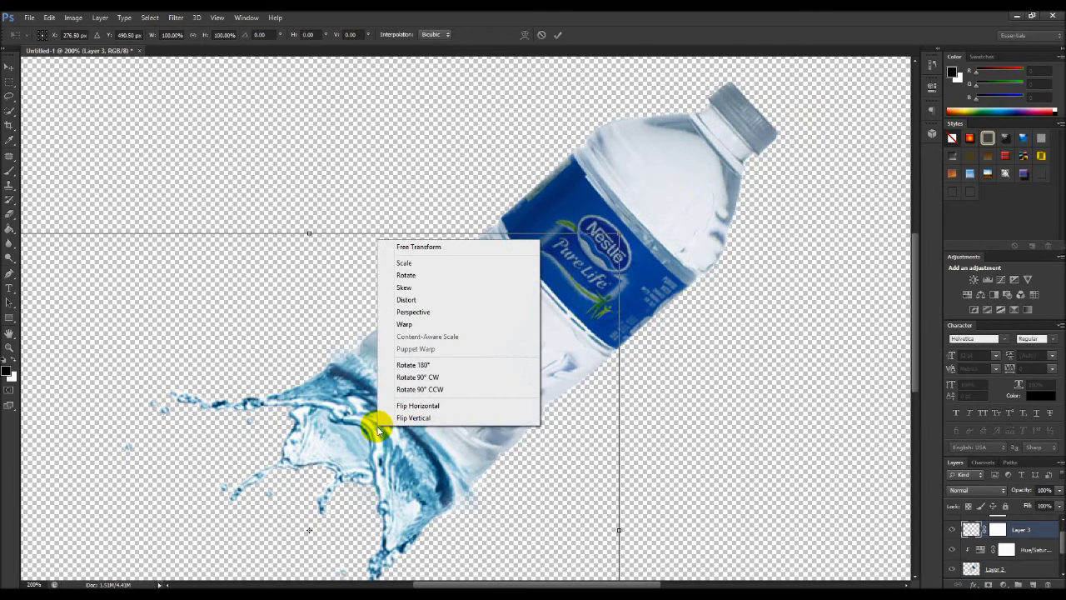
left_click(409, 325)
left_click_drag(300, 488, 250, 502)
left_click_drag(440, 364, 483, 344)
left_click_drag(312, 488, 262, 511)
left_click_drag(408, 388, 450, 374)
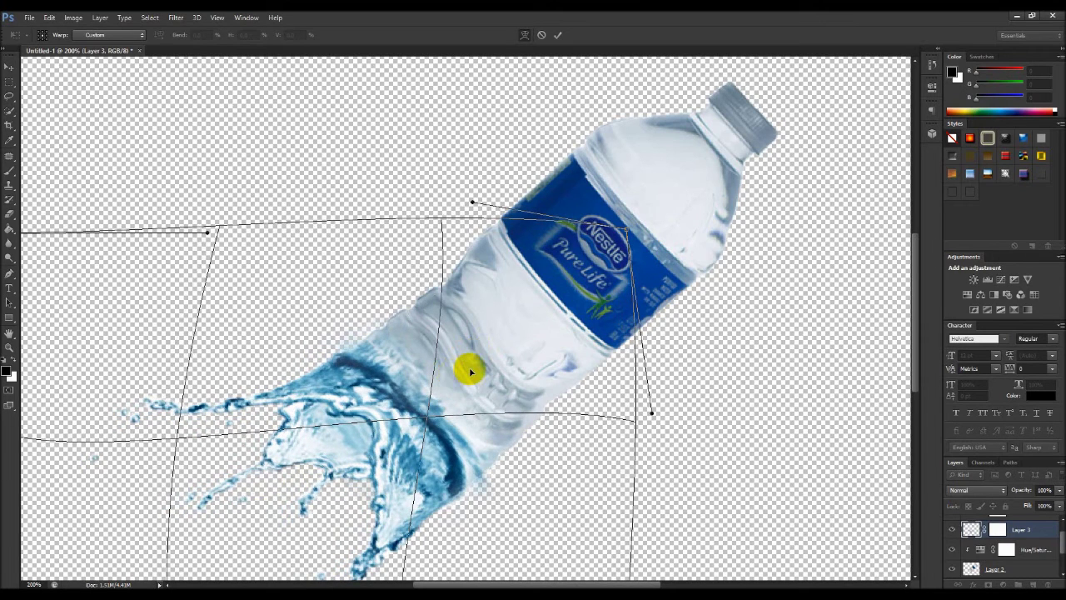
key("Return")
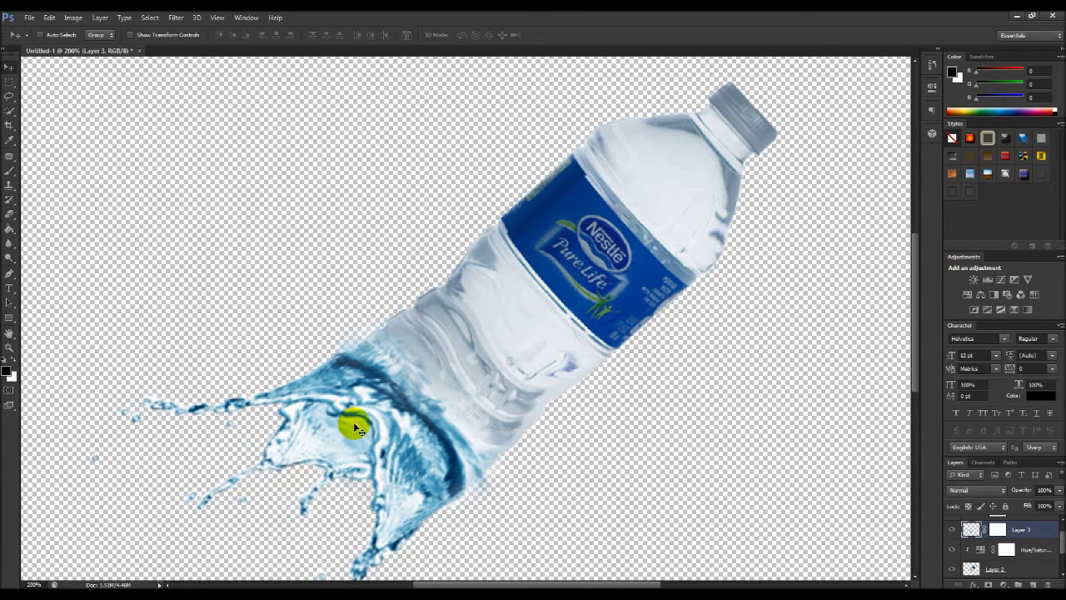
key("ctrl+t")
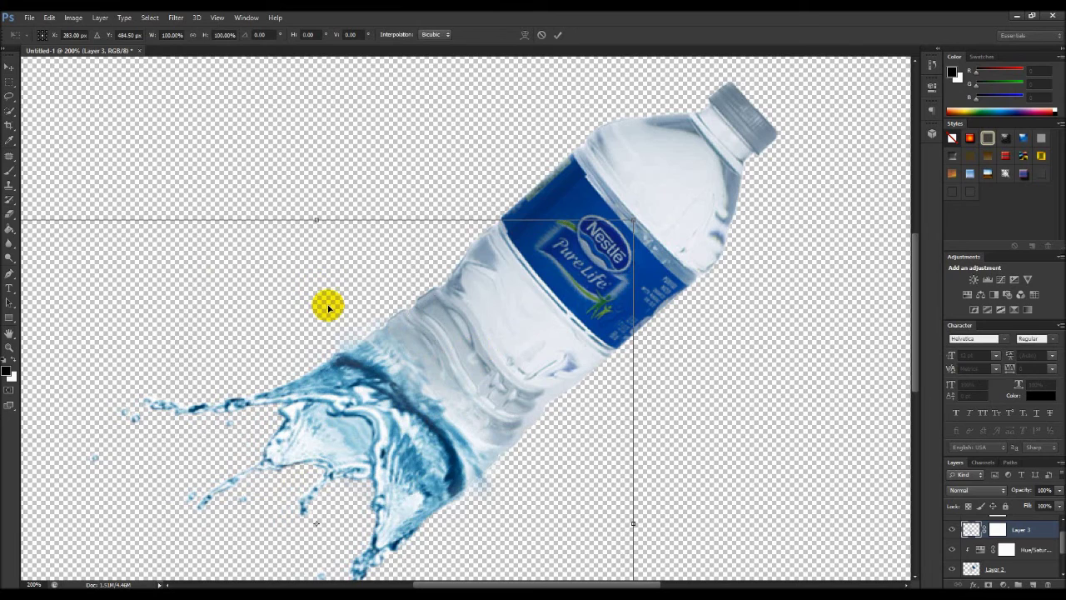
- Zoom out and rotate the splash -1.14° counter-clockwise
key("ctrl+minus")
key("ctrl+minus")
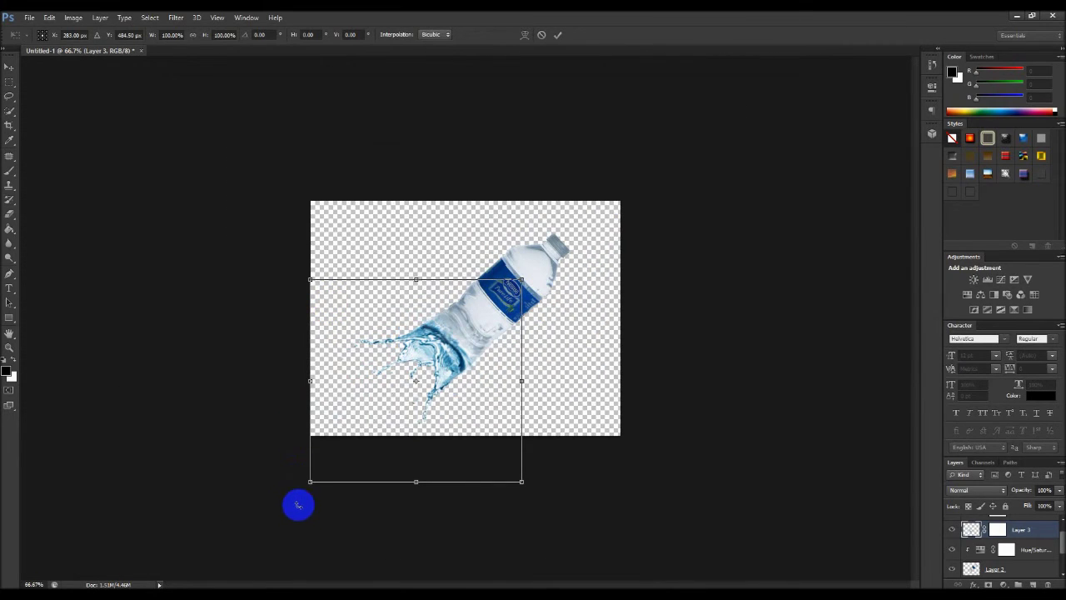
left_click_drag(304, 492, 308, 496)
key("Return")
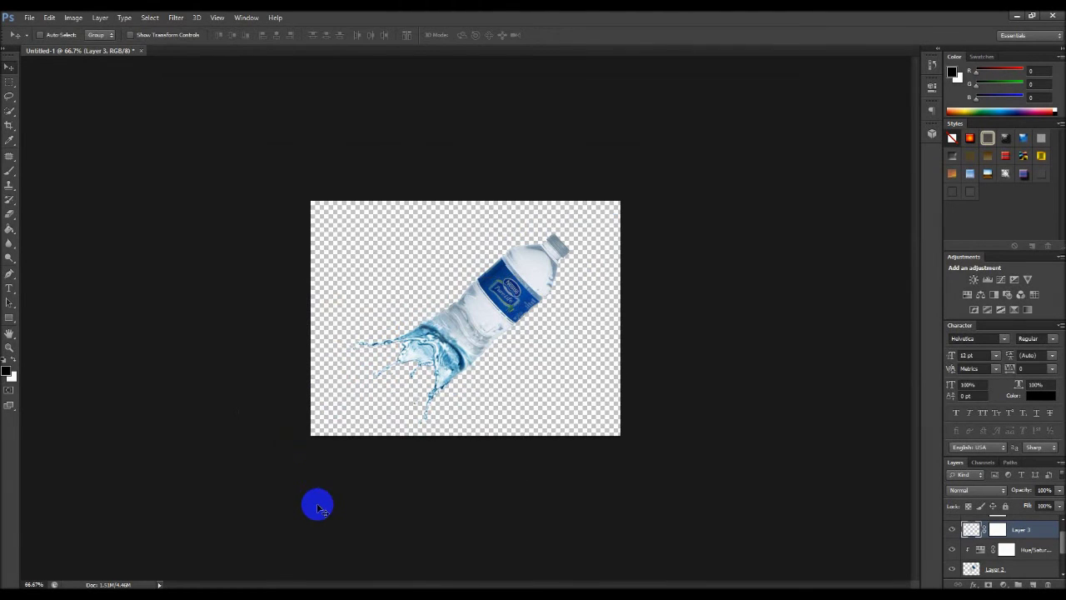
- Make the white Background layer visible behind the bottle and splash
left_click(488, 321, "ctrl")
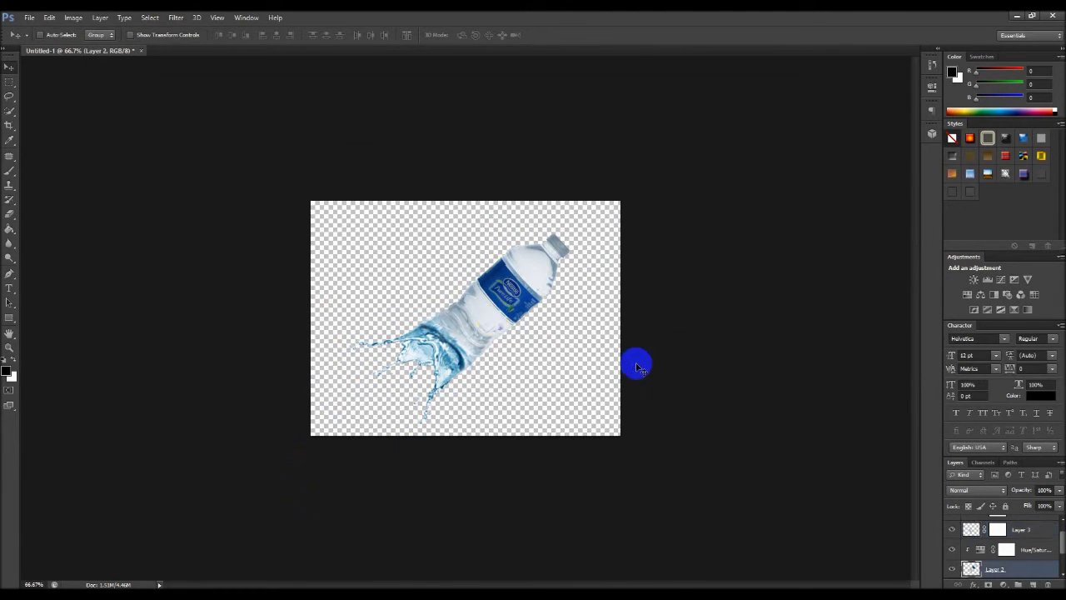
scroll(1004, 545, "down", 2)
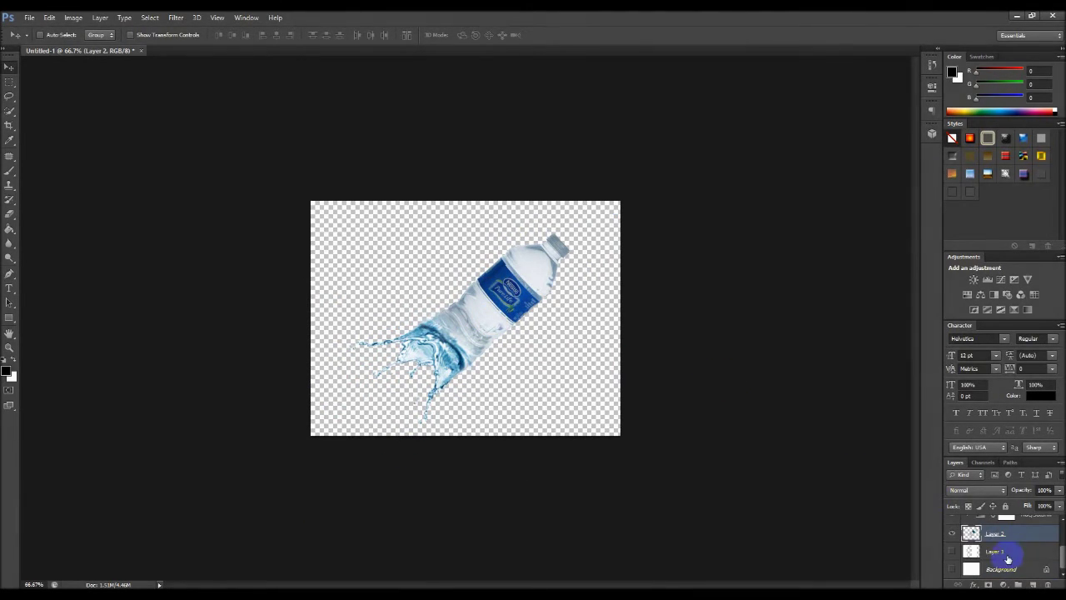
left_click(952, 570)
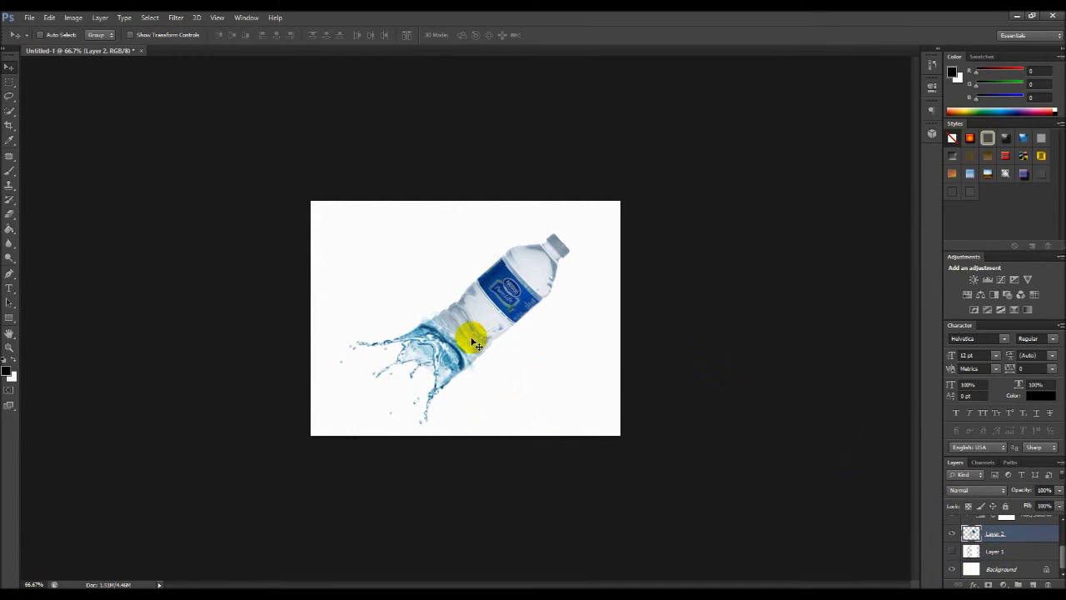
- With the Eraser at 13% opacity, faintly erase Layer 3's splash over the bottle's neck and base
key("alt+period")
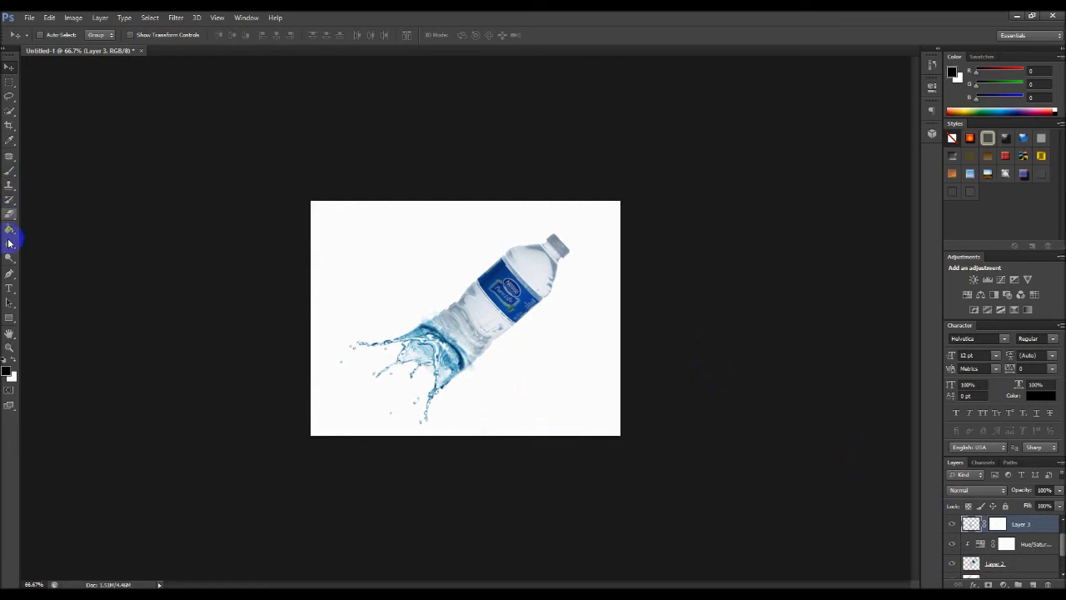
left_click(423, 366)
left_click(17, 244)
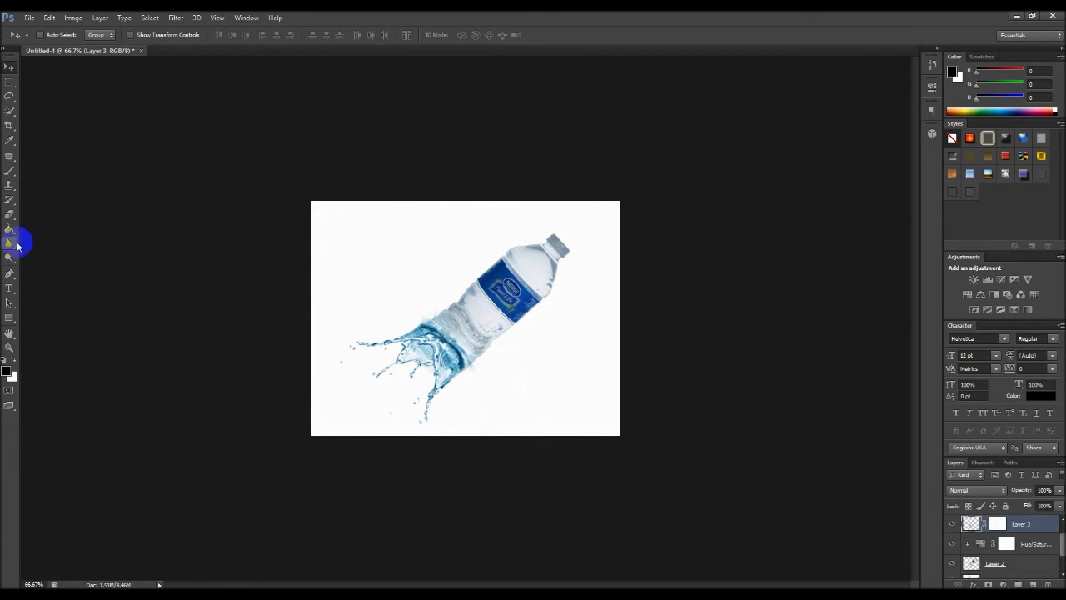
left_click(10, 213)
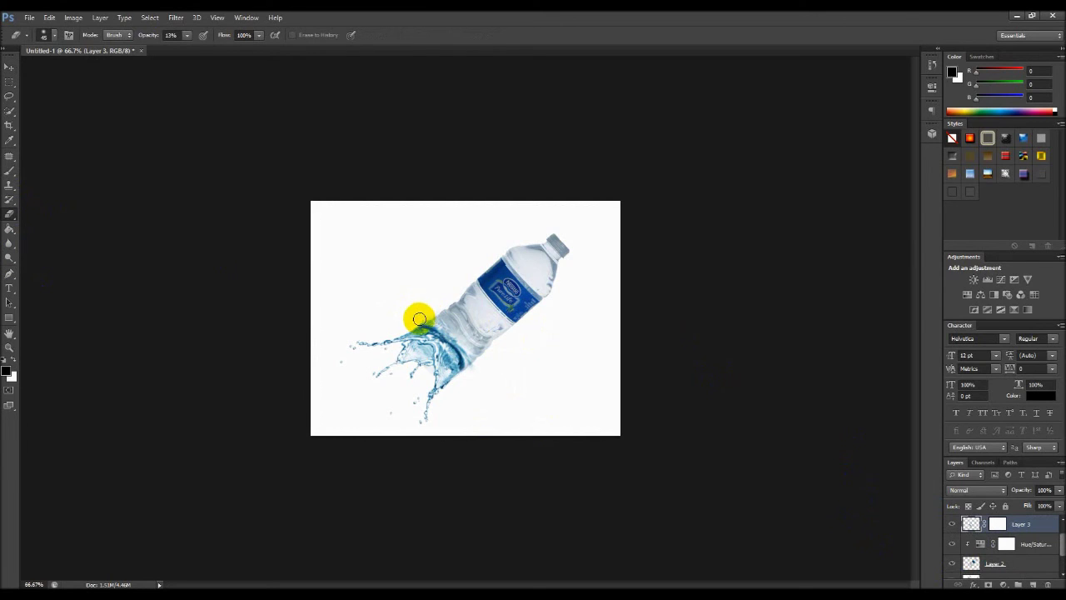
left_click_drag(433, 313, 412, 319)
mouse_move(406, 323)
left_mouse_down()
mouse_move(433, 305)
mouse_move(413, 321)
left_mouse_up()
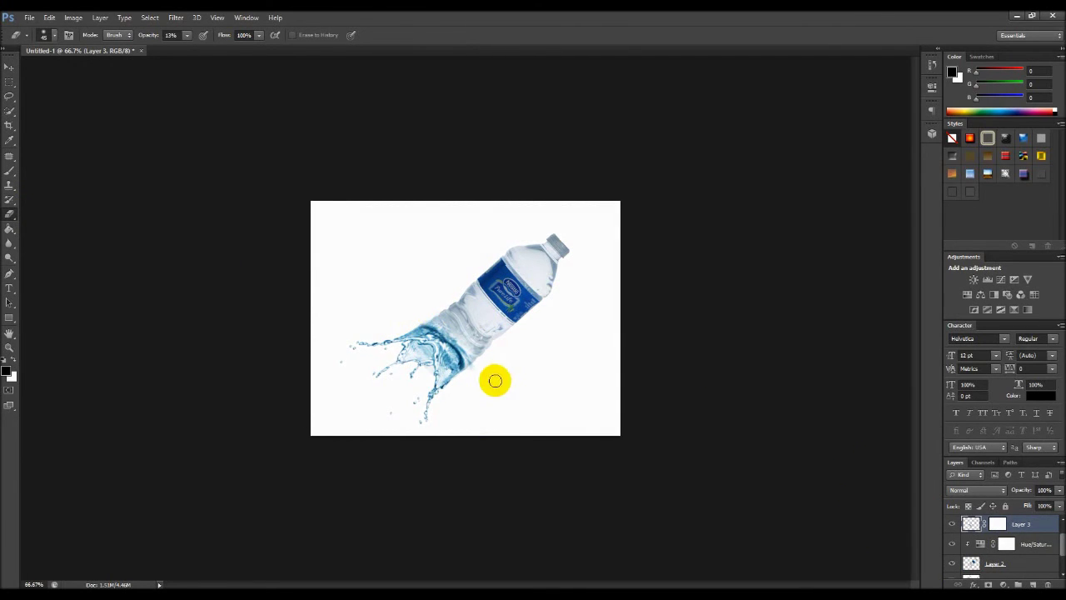
left_click_drag(464, 378, 474, 371)
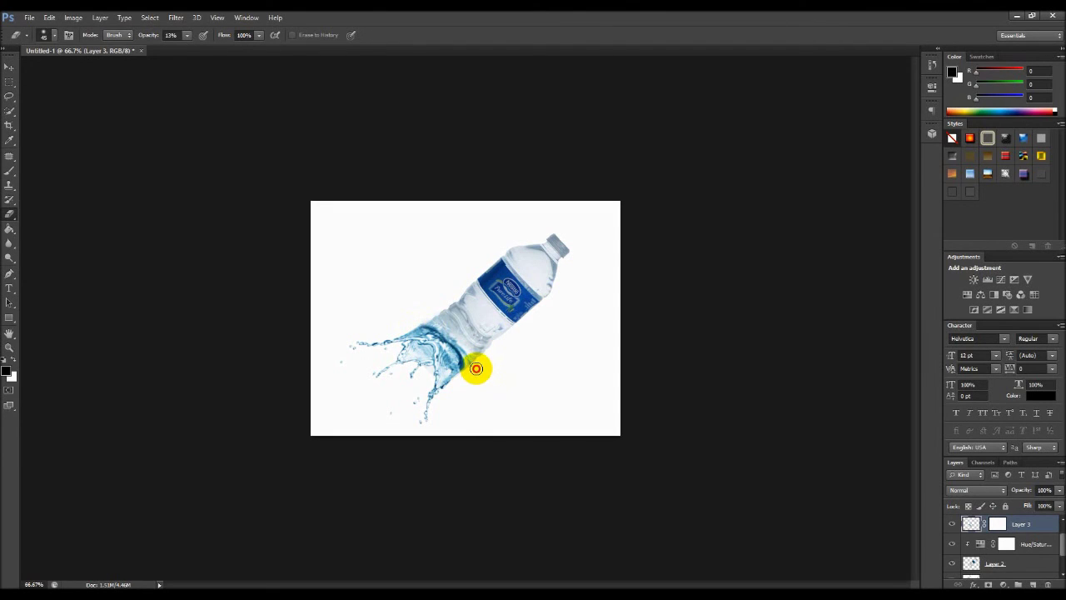
left_click_drag(474, 370, 364, 312)
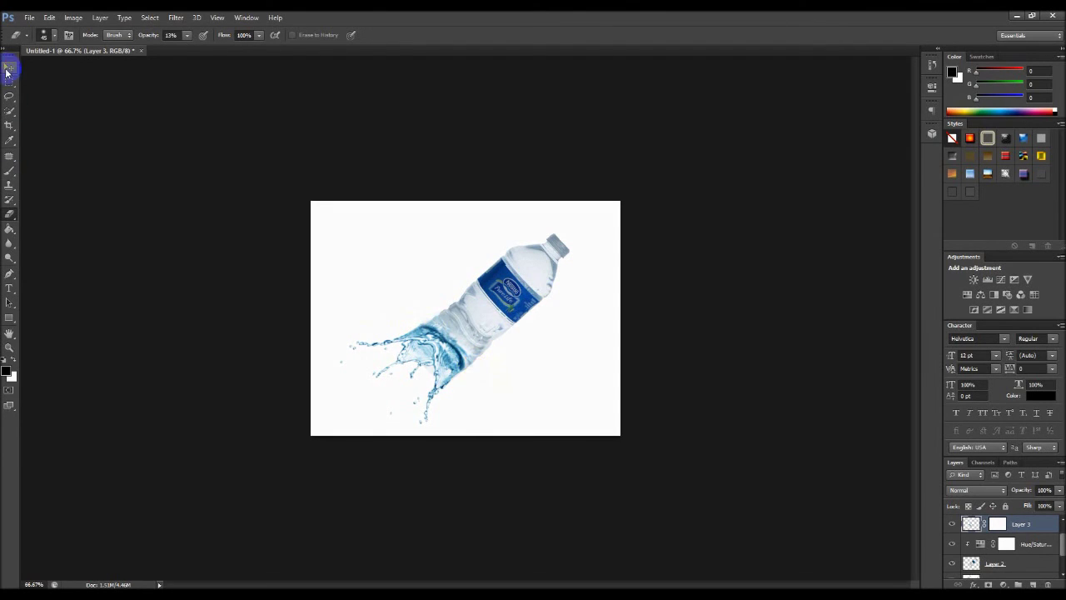
left_click(9, 66)
left_click(968, 525)
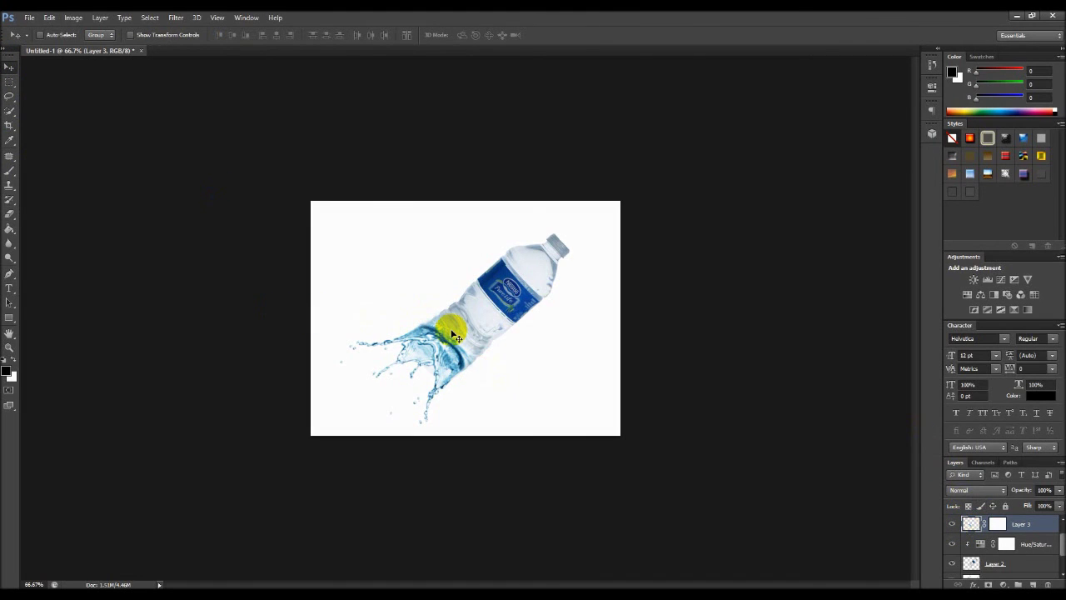